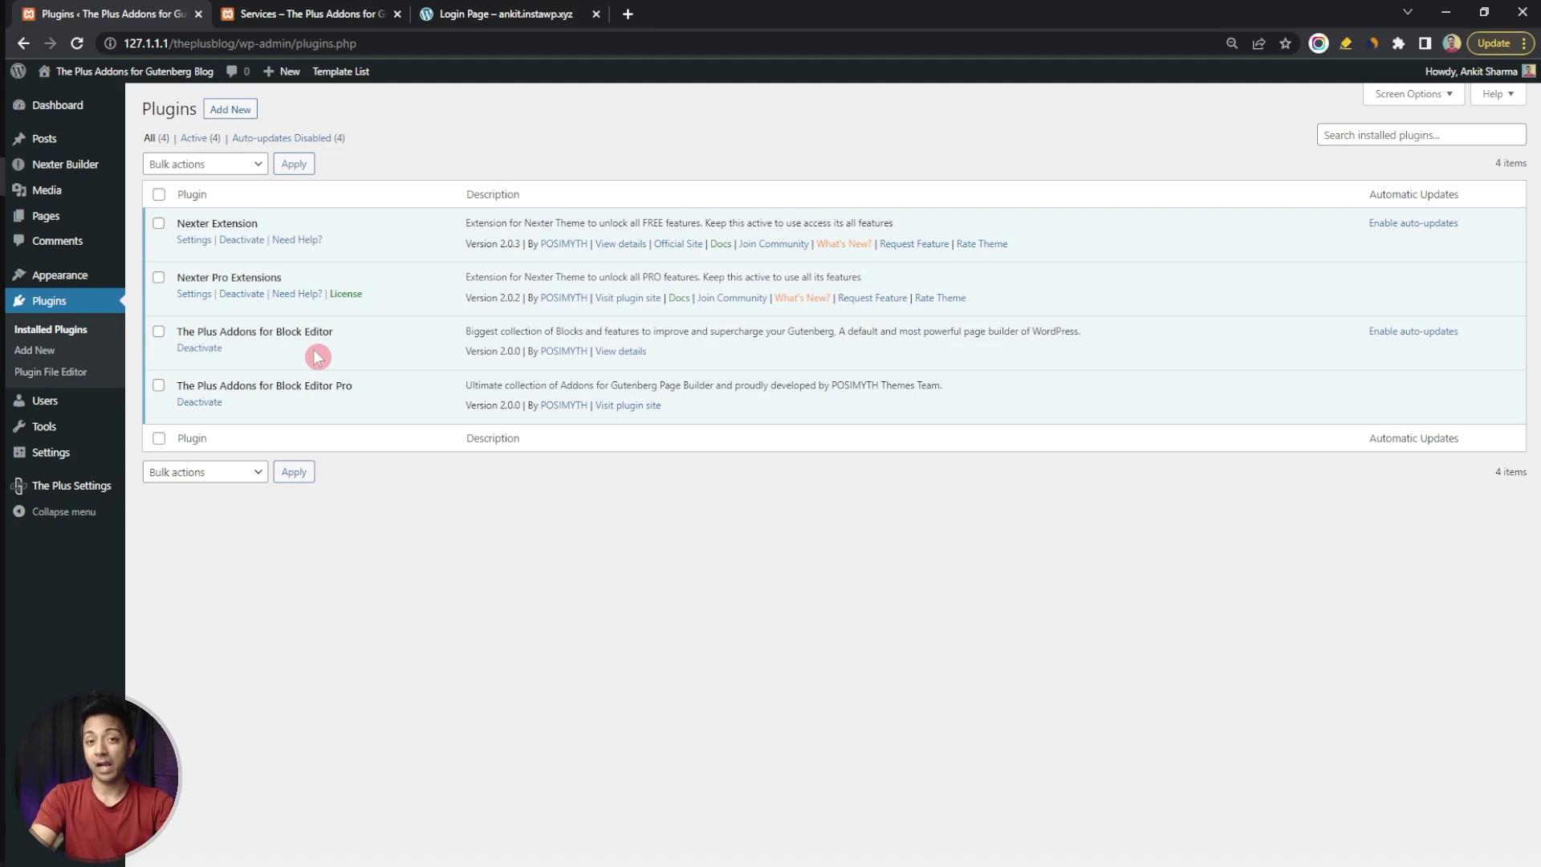
# Toggle on the Login Register switch under Plus Blocks in The Plus Settings
pyautogui.moveTo(89, 490)
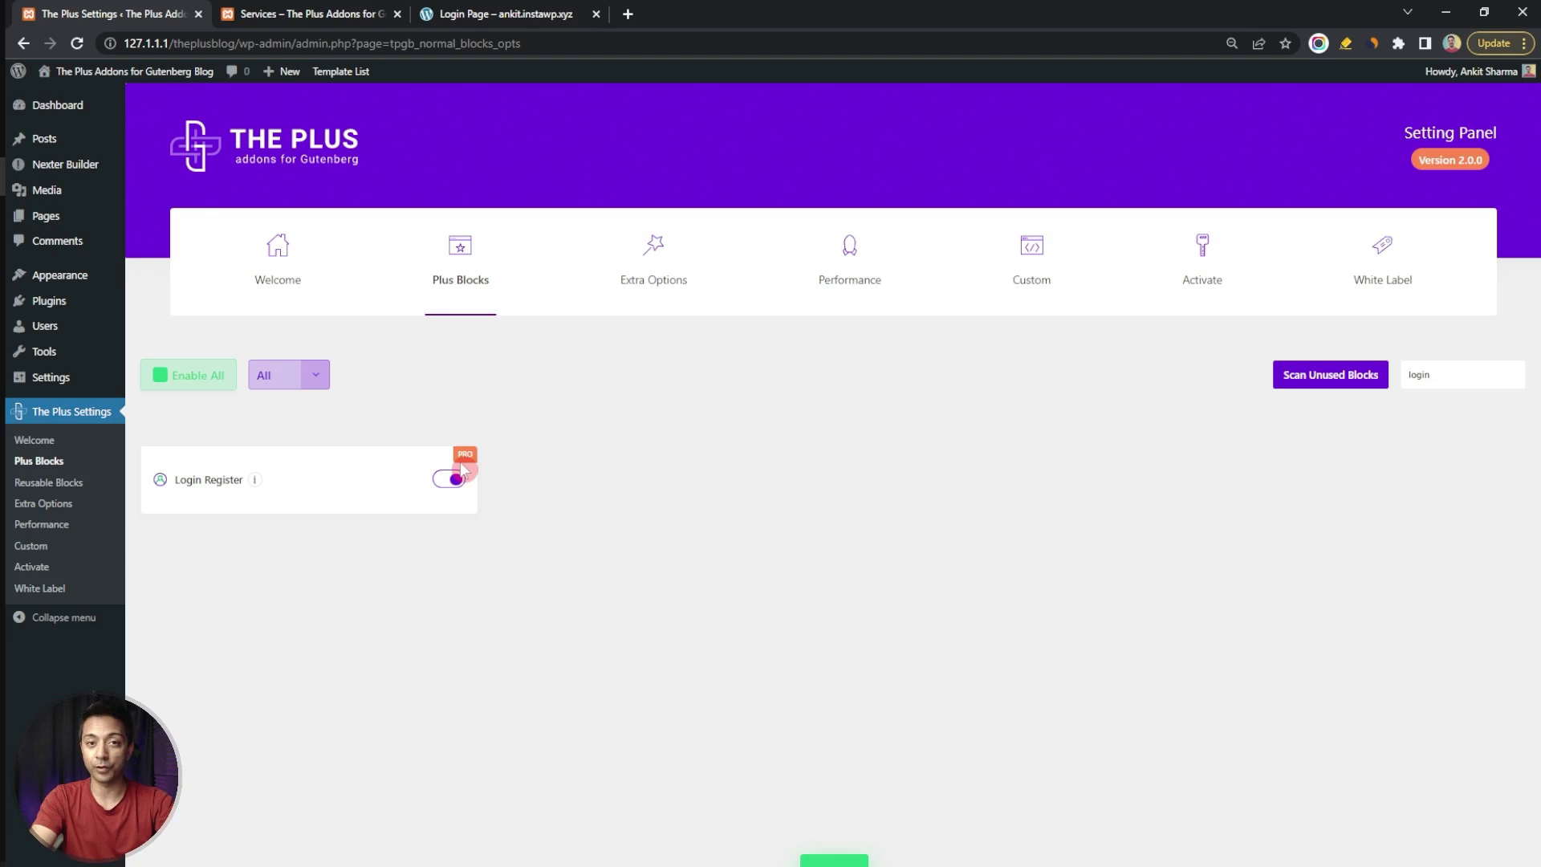
pyautogui.click(461, 473)
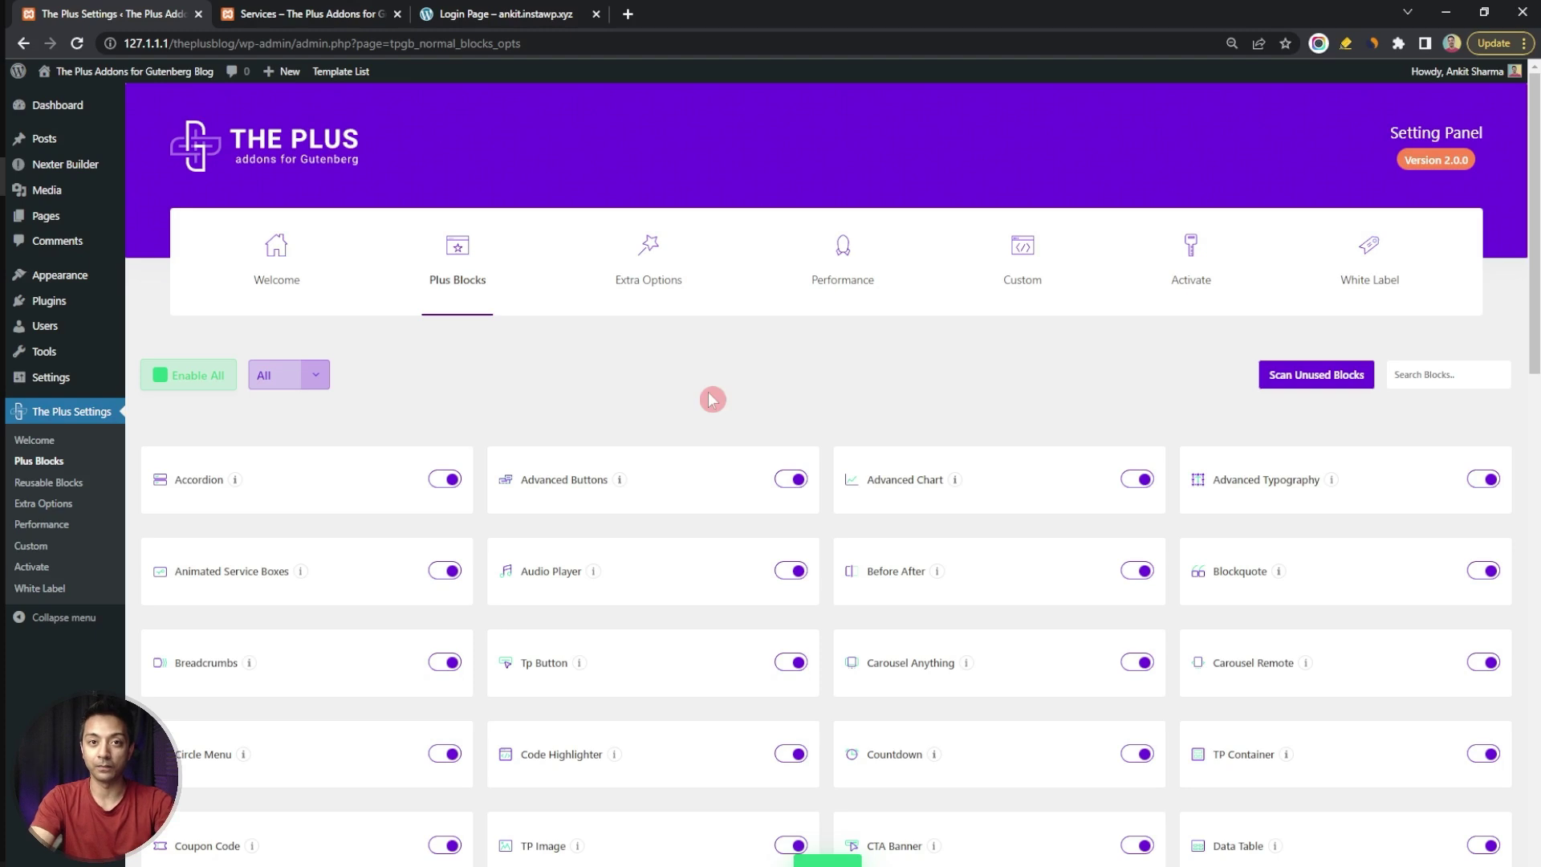
# Insert a TP Container block with a chosen layout into the entry page via /tp con
pyautogui.moveTo(50, 217)
pyautogui.click(150, 225)
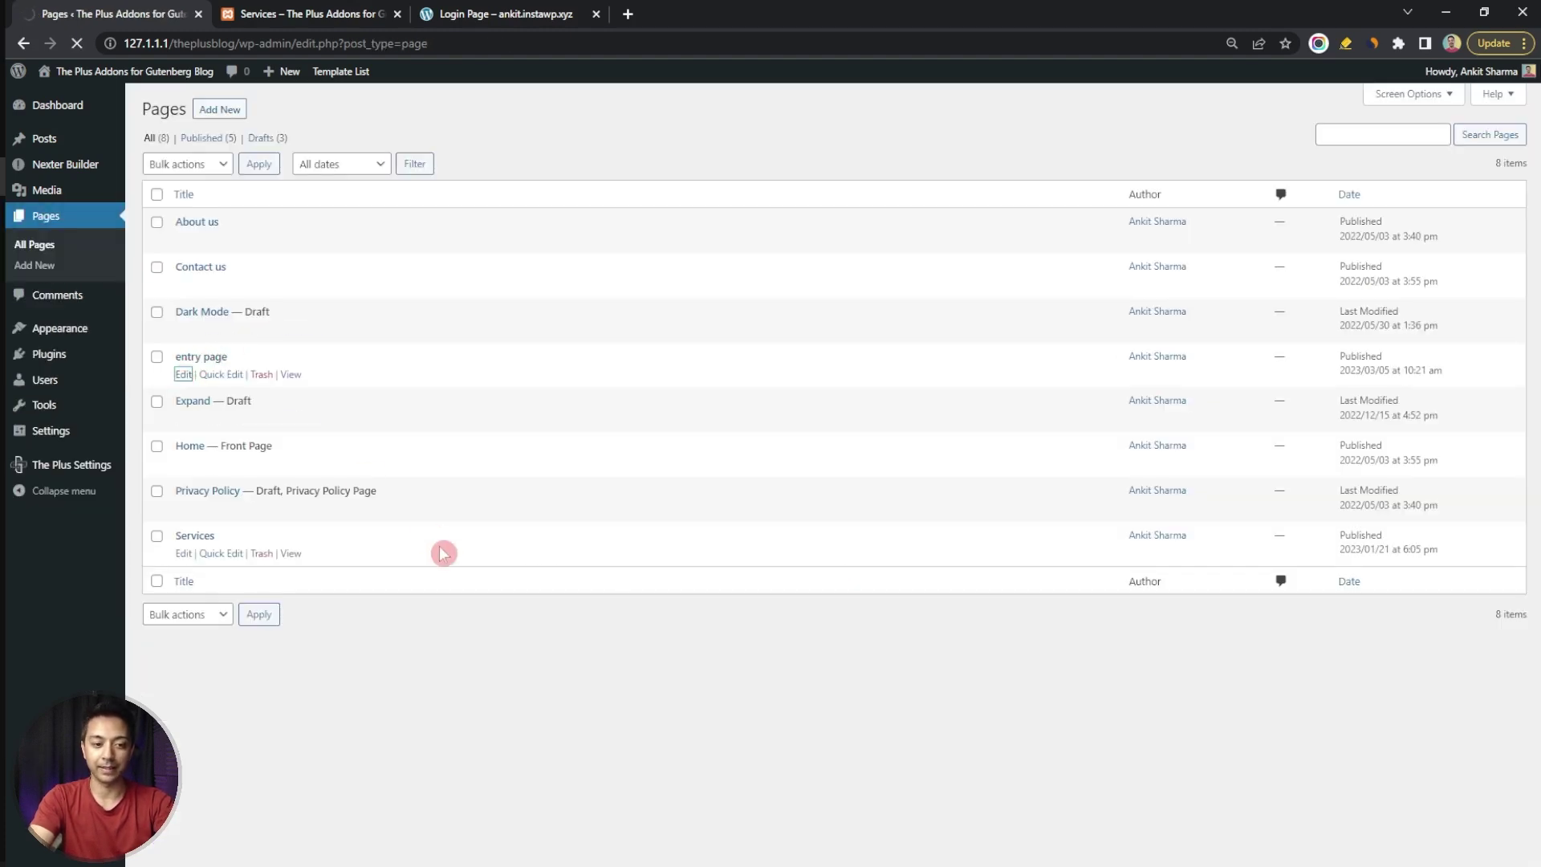
pyautogui.write('/tp con')
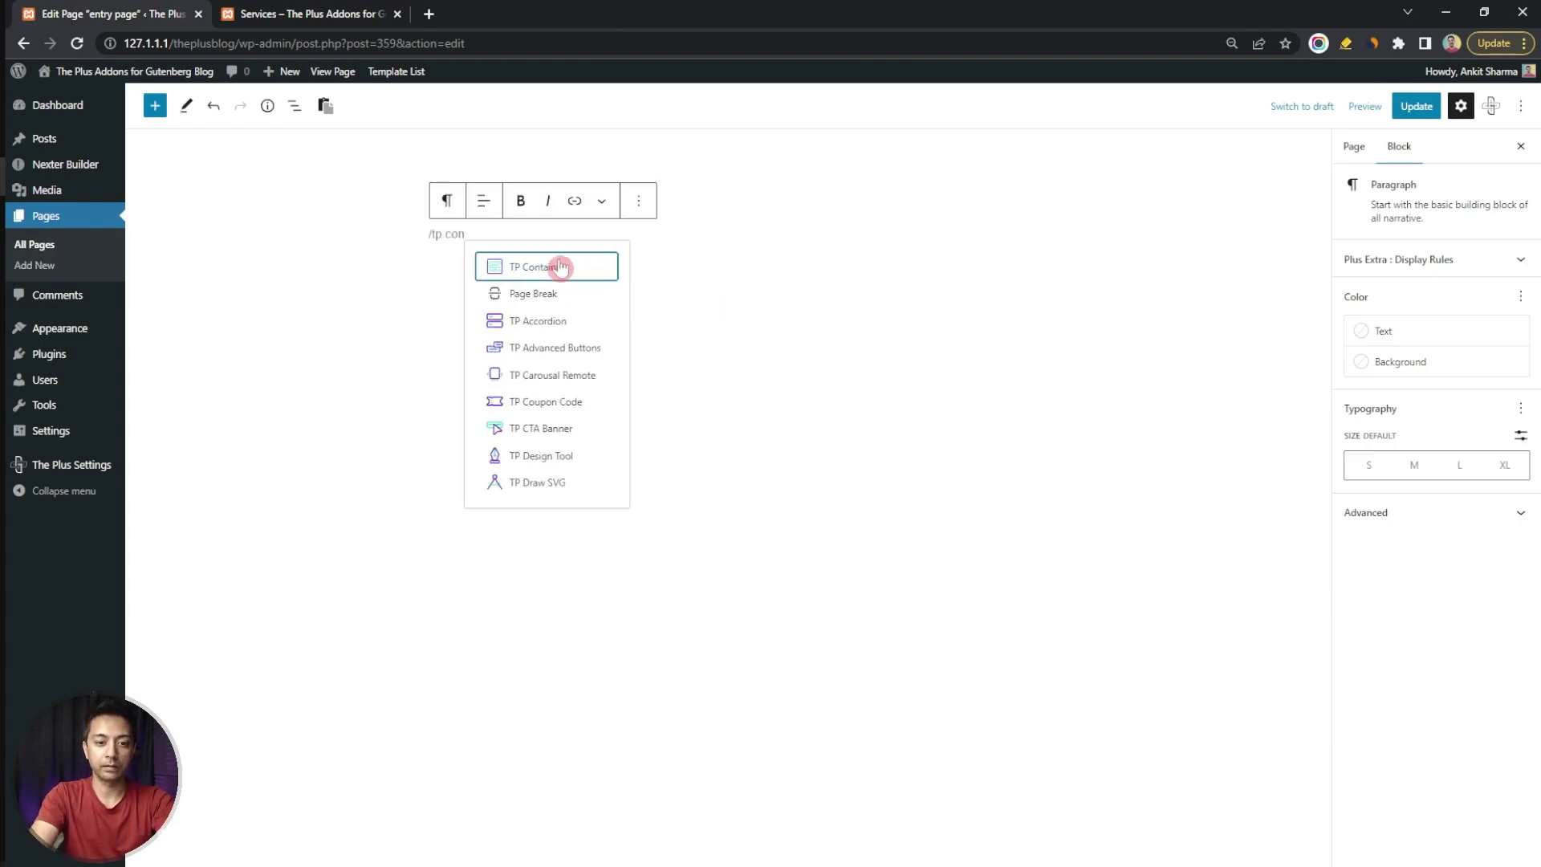
pyautogui.click(560, 266)
pyautogui.click(591, 313)
# Add the Login & Signup block inside the container, showing a Sign In form
pyautogui.click(735, 248)
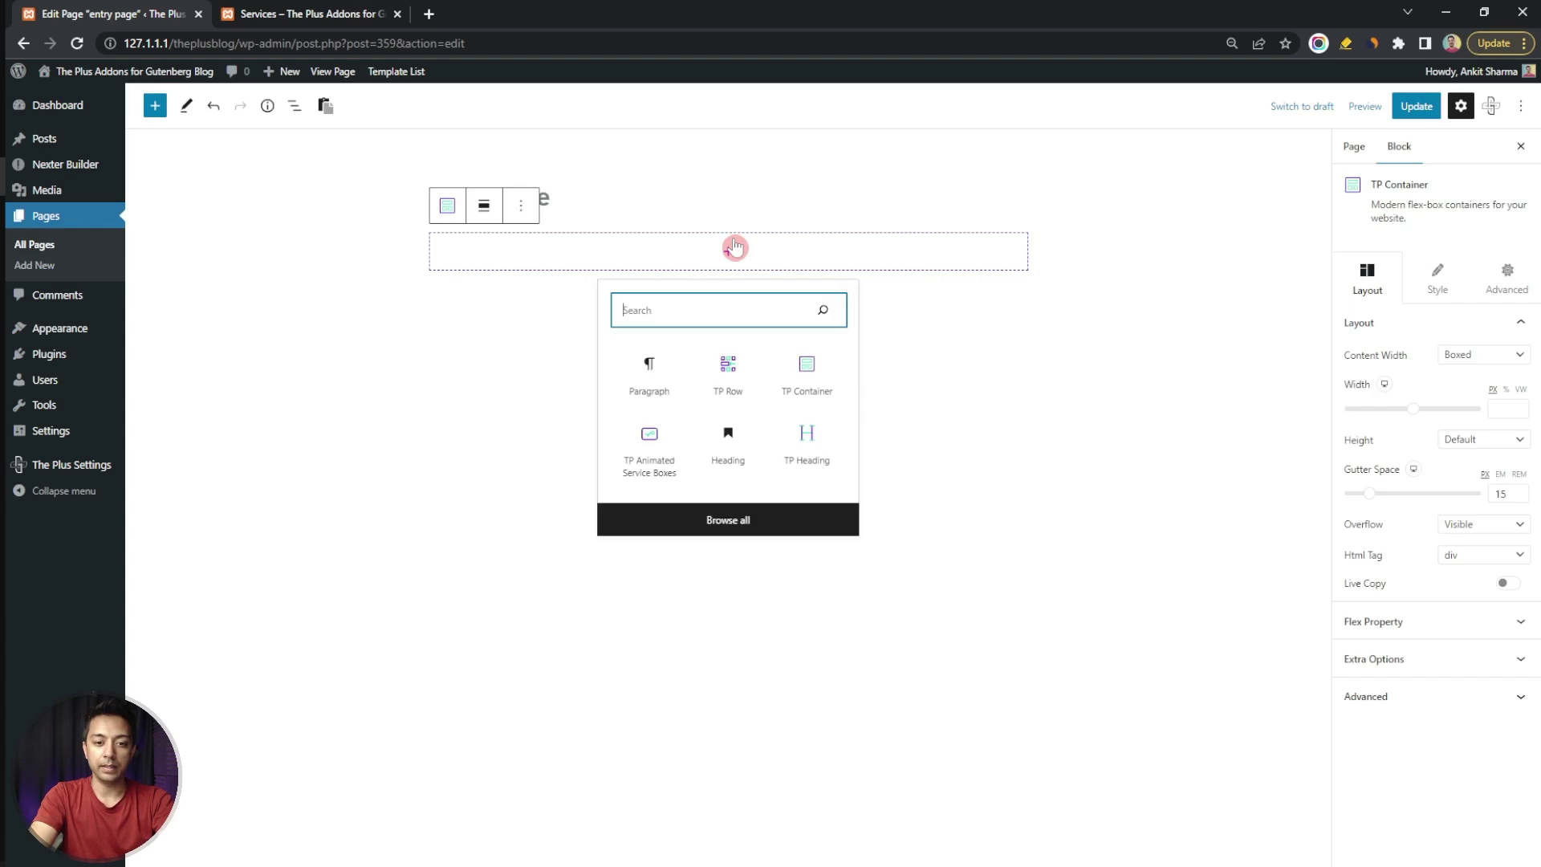
pyautogui.write('login')
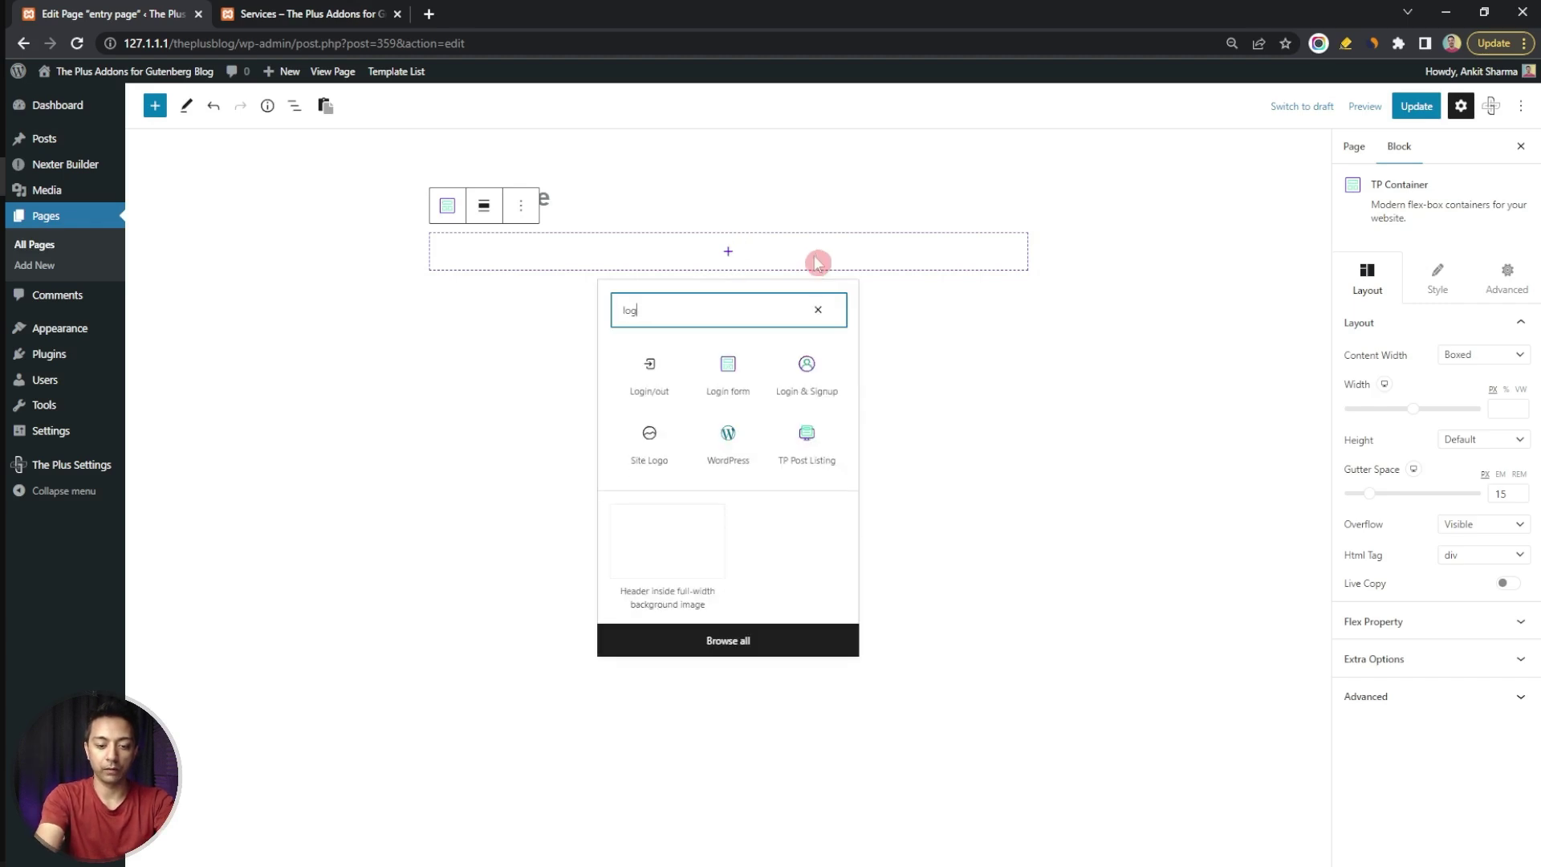
pyautogui.click(819, 394)
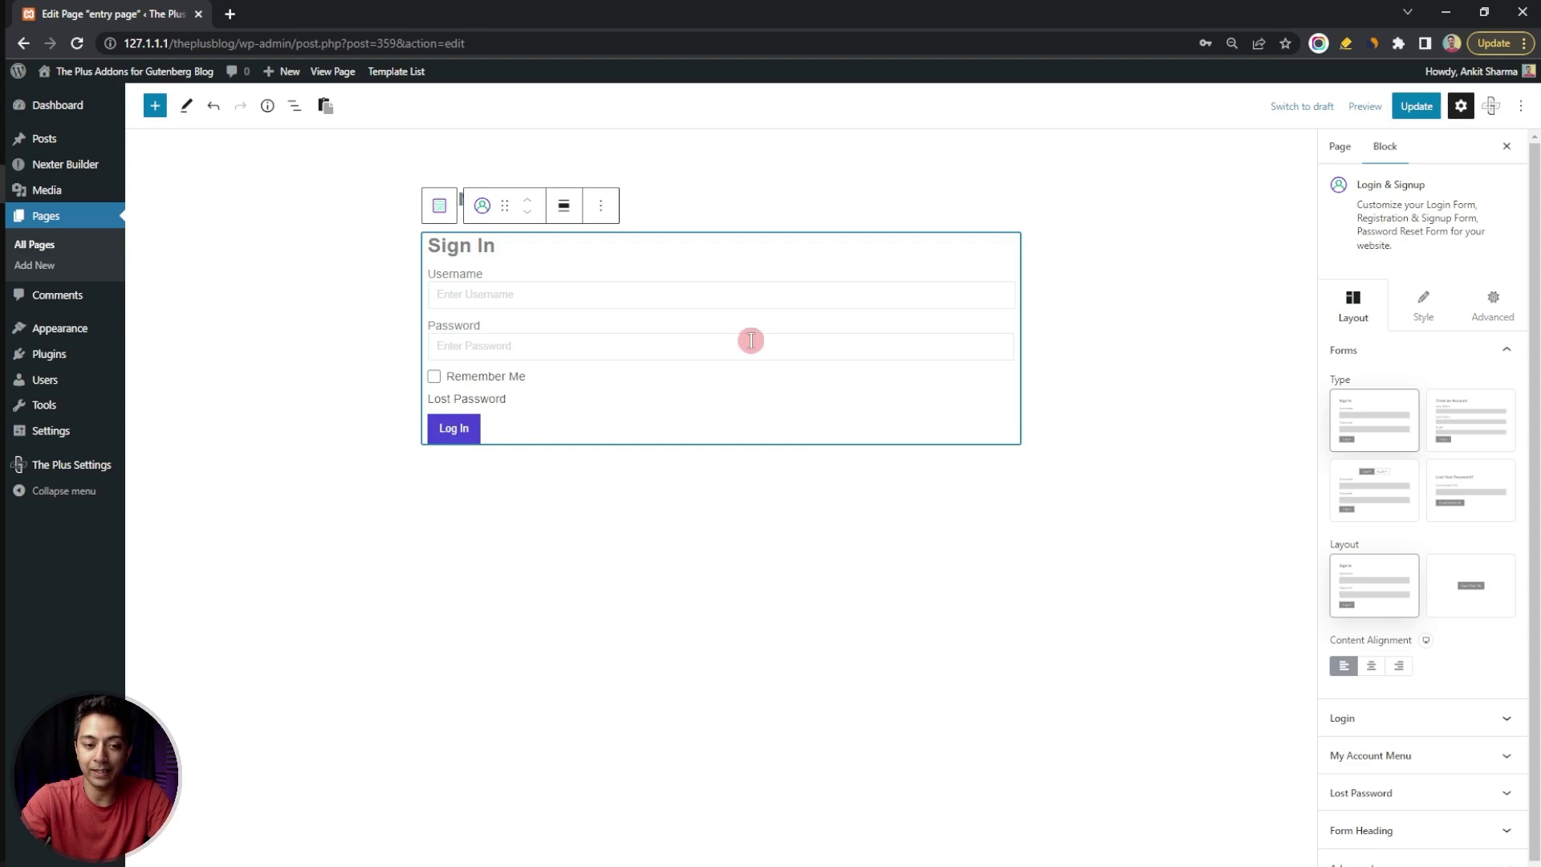
# Review the form's Style and Layout options, then select the TP Container in List View
pyautogui.click(1432, 315)
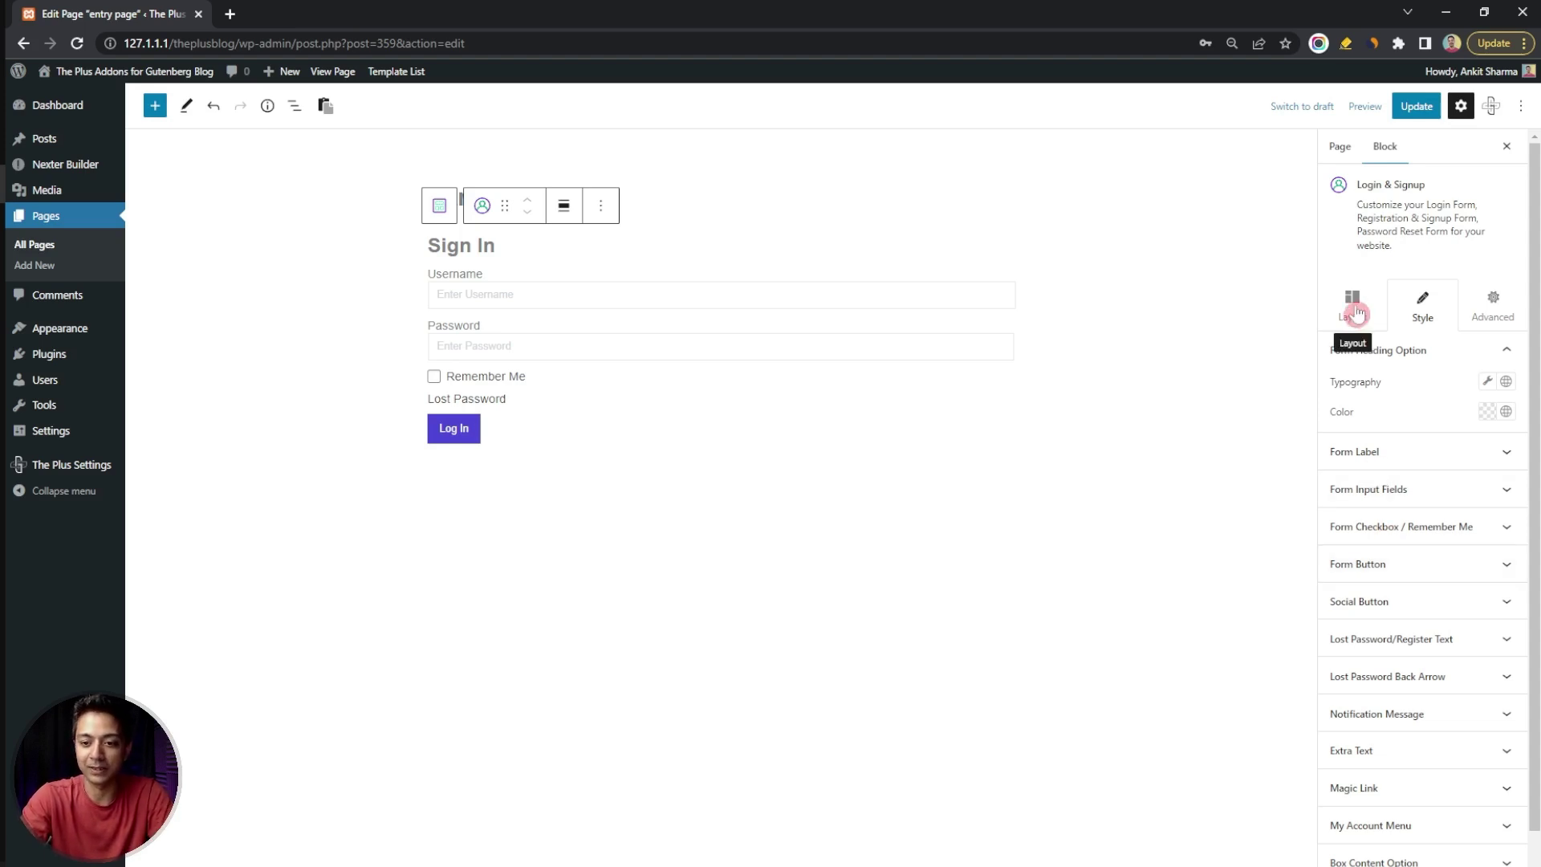
pyautogui.click(1352, 306)
pyautogui.click(295, 106)
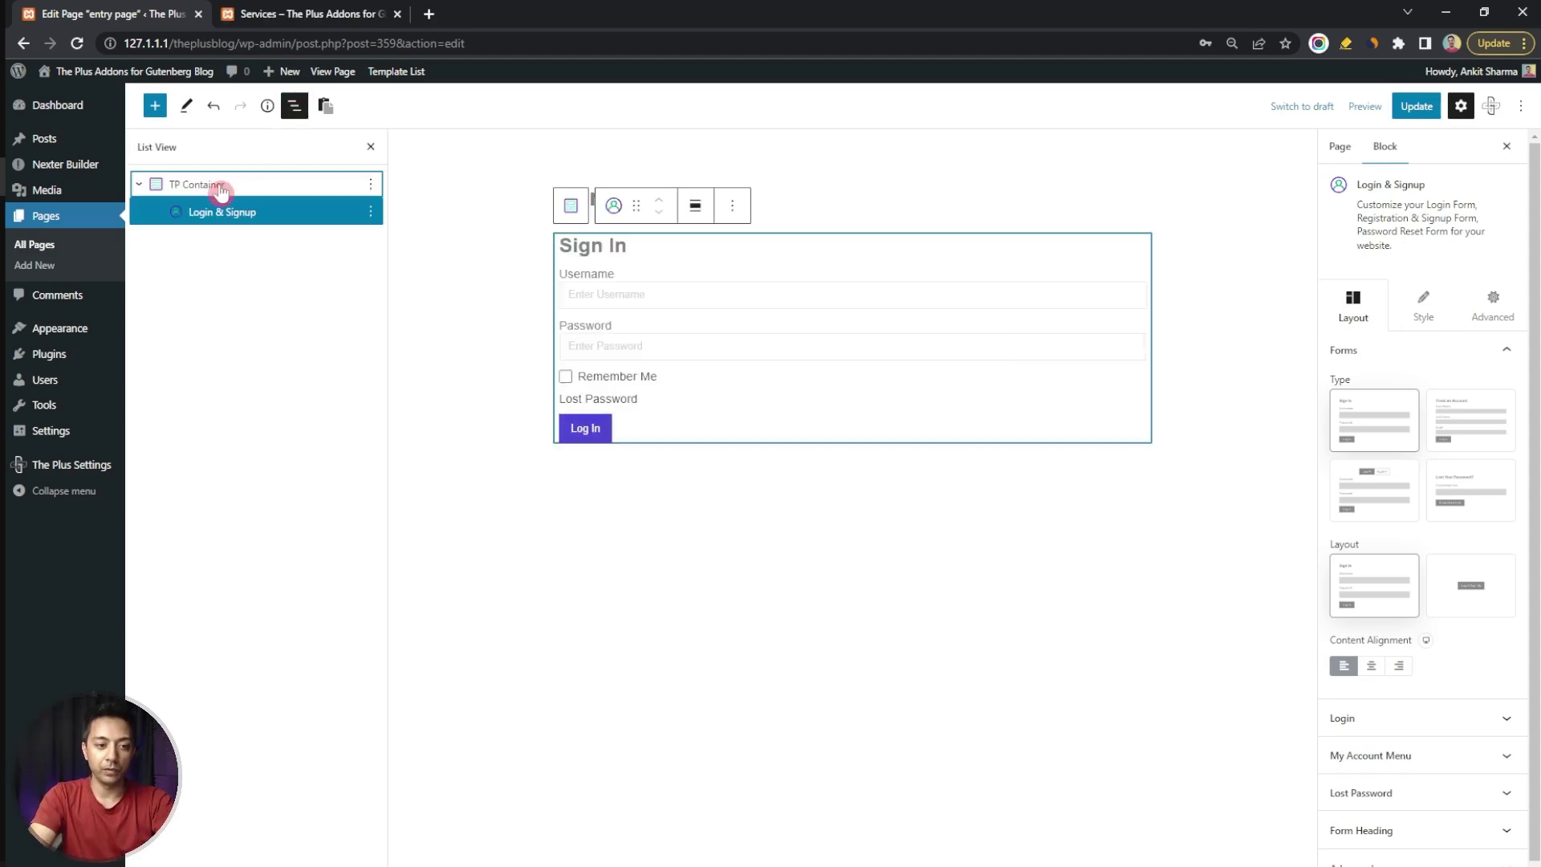
pyautogui.click(221, 191)
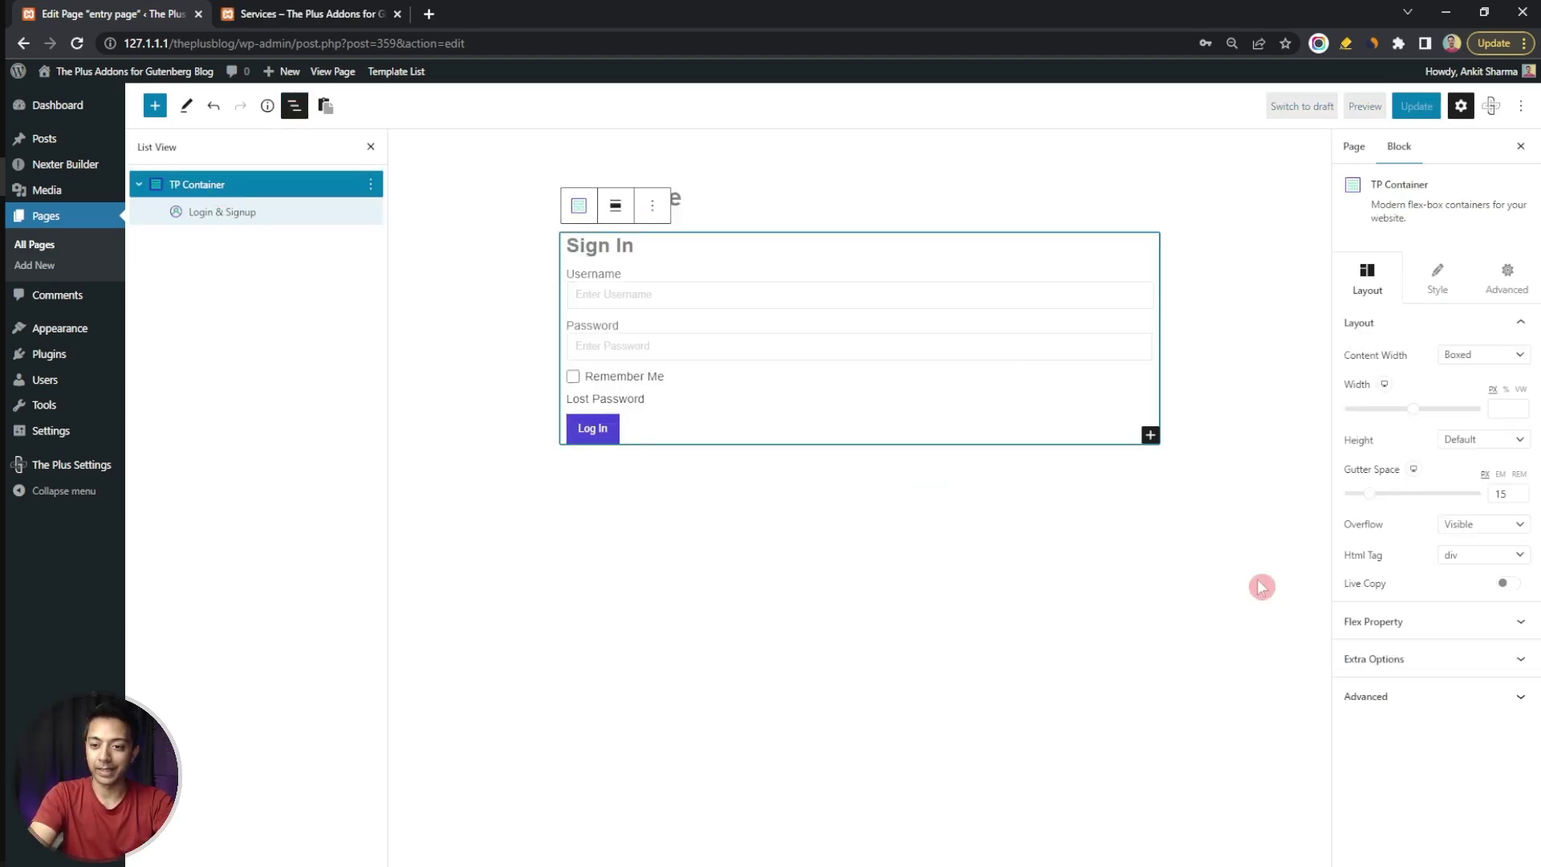
# Set the TP Container height to Fit To Screen and column alignment to Space Between
pyautogui.click(1400, 623)
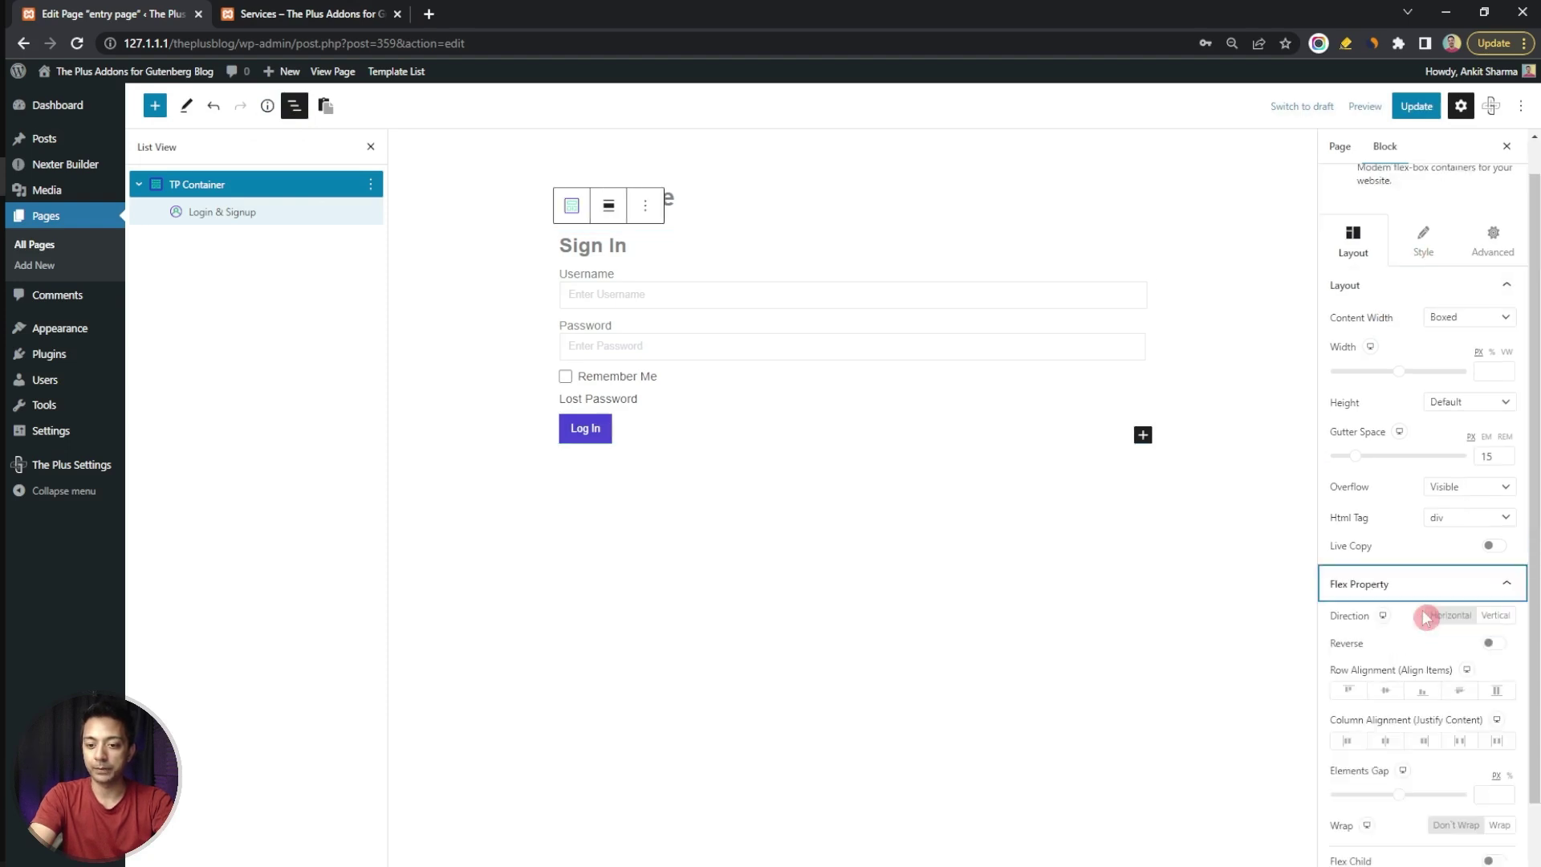
pyautogui.click(1406, 616)
pyautogui.click(1515, 443)
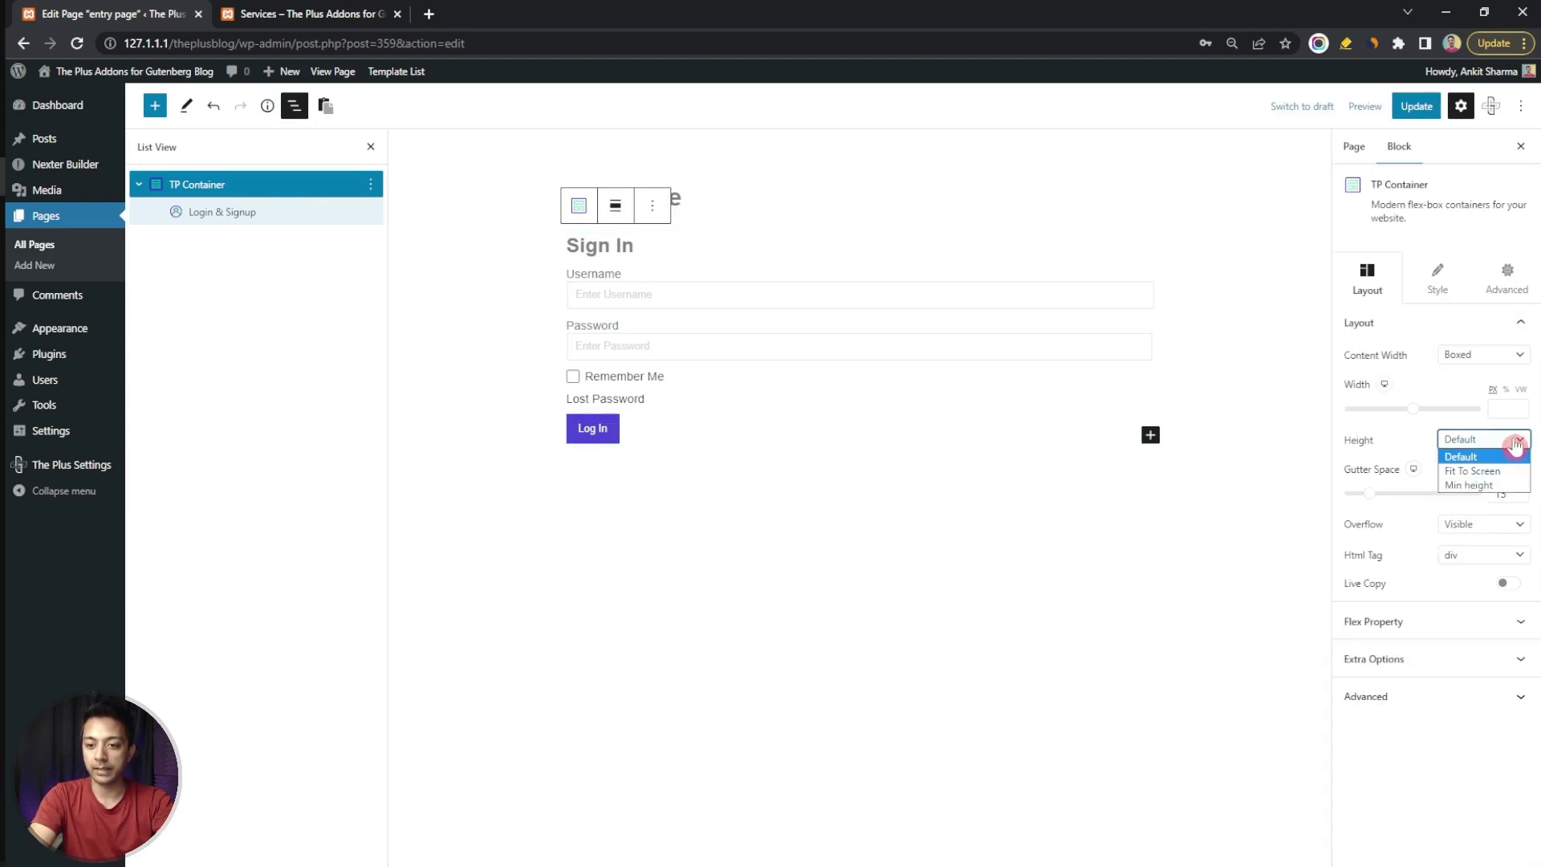
pyautogui.click(1483, 472)
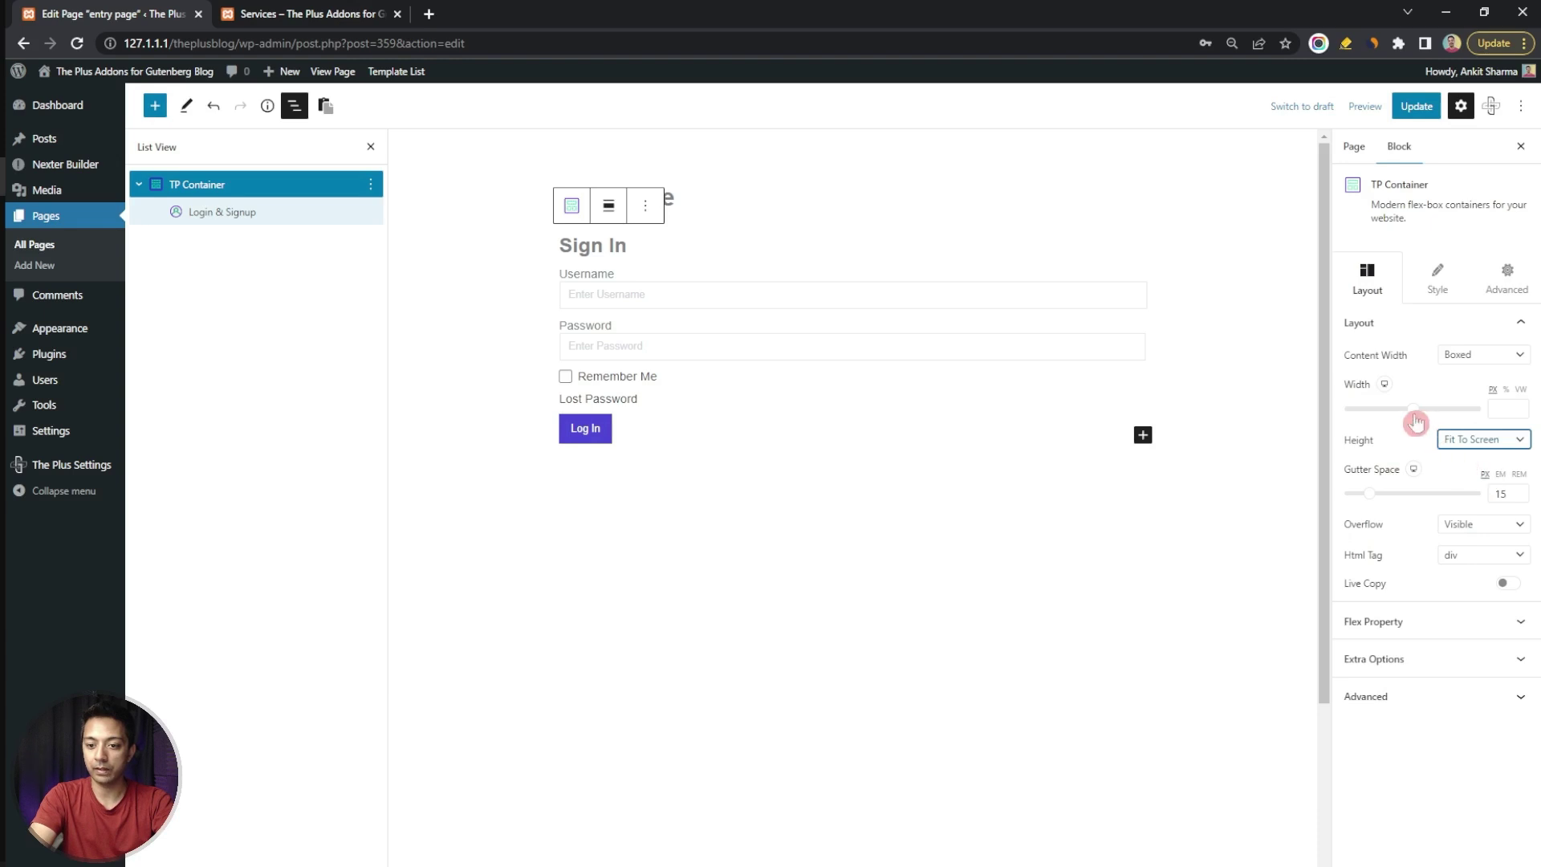
pyautogui.click(1396, 621)
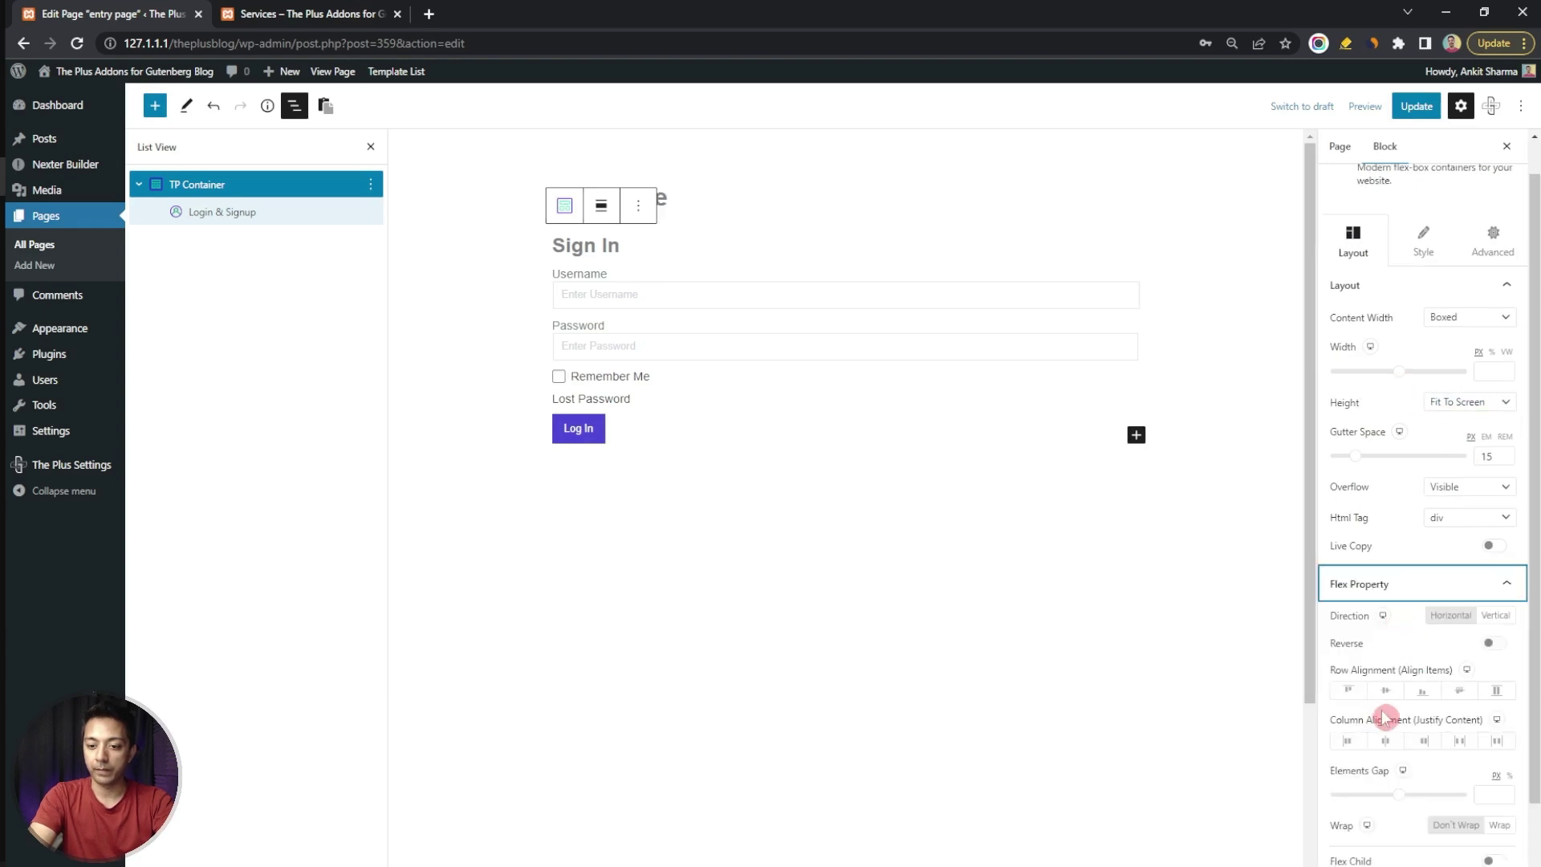
pyautogui.click(1392, 691)
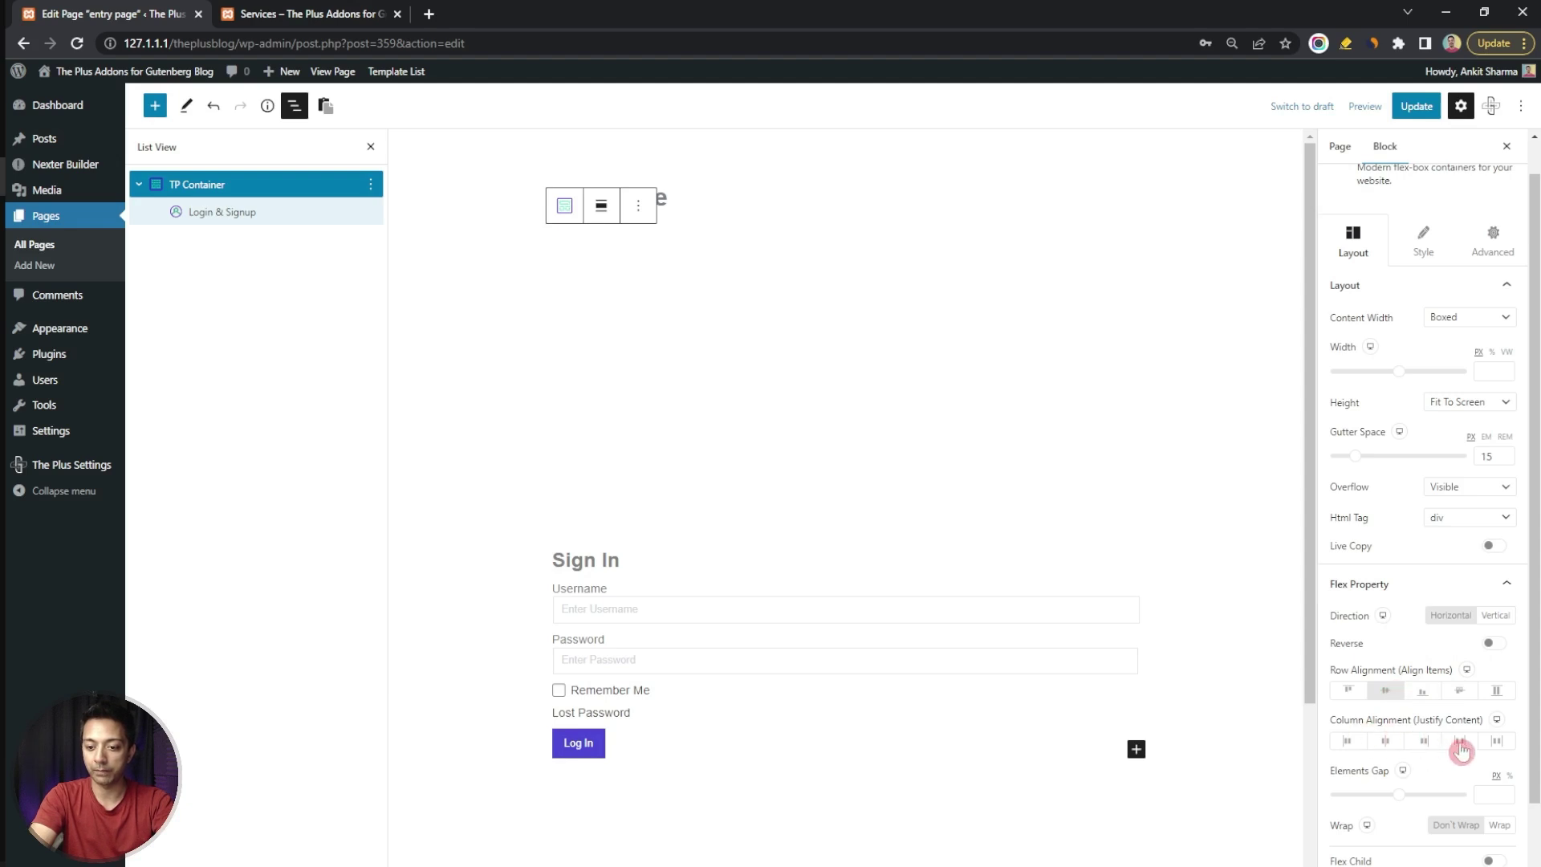
pyautogui.click(1463, 742)
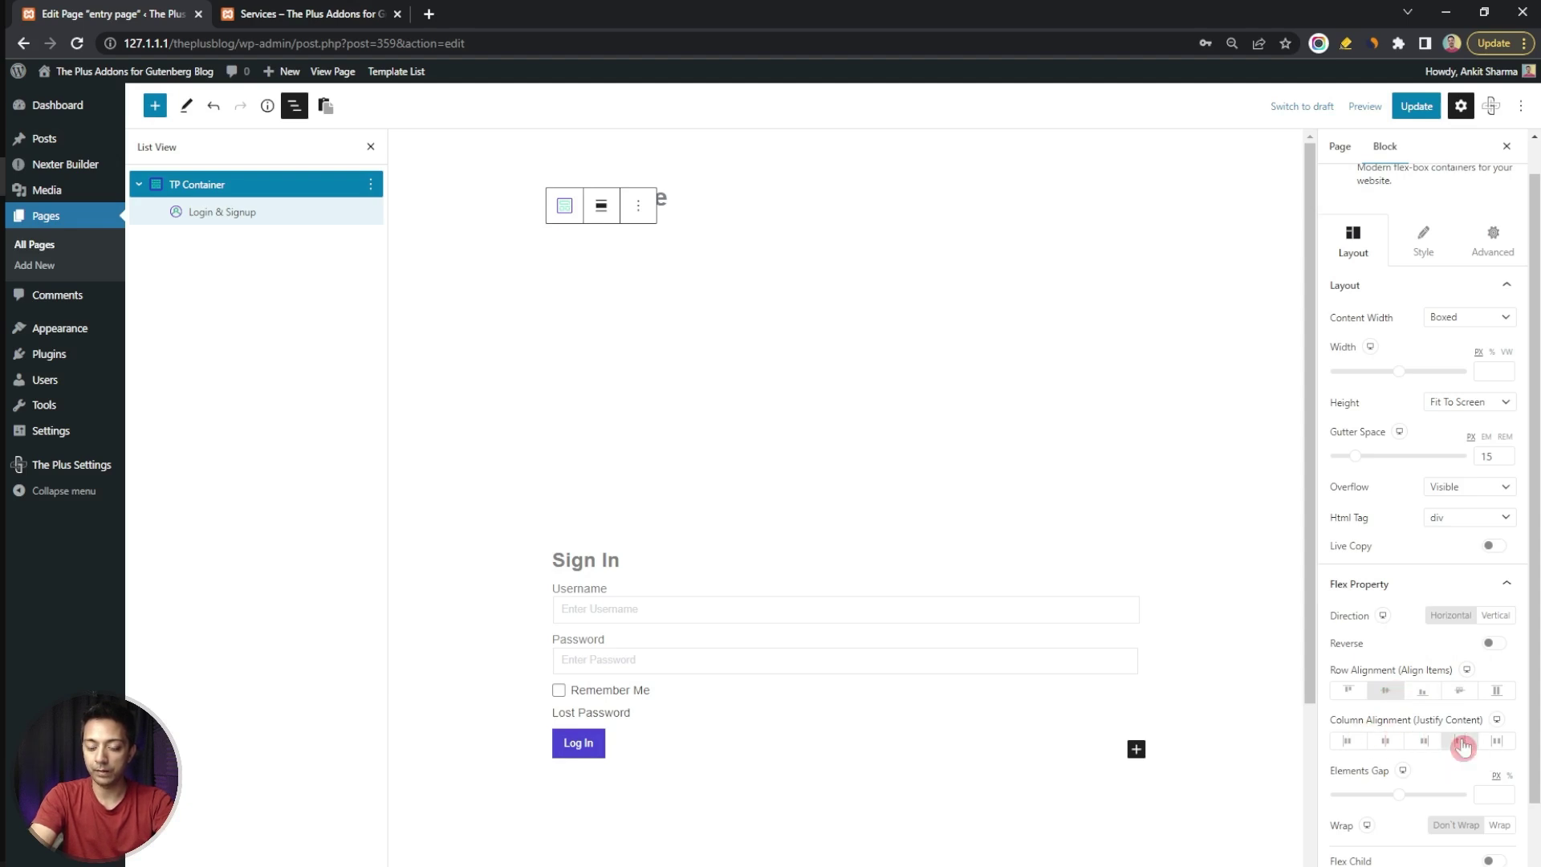
pyautogui.scroll(1, 1423, 351)
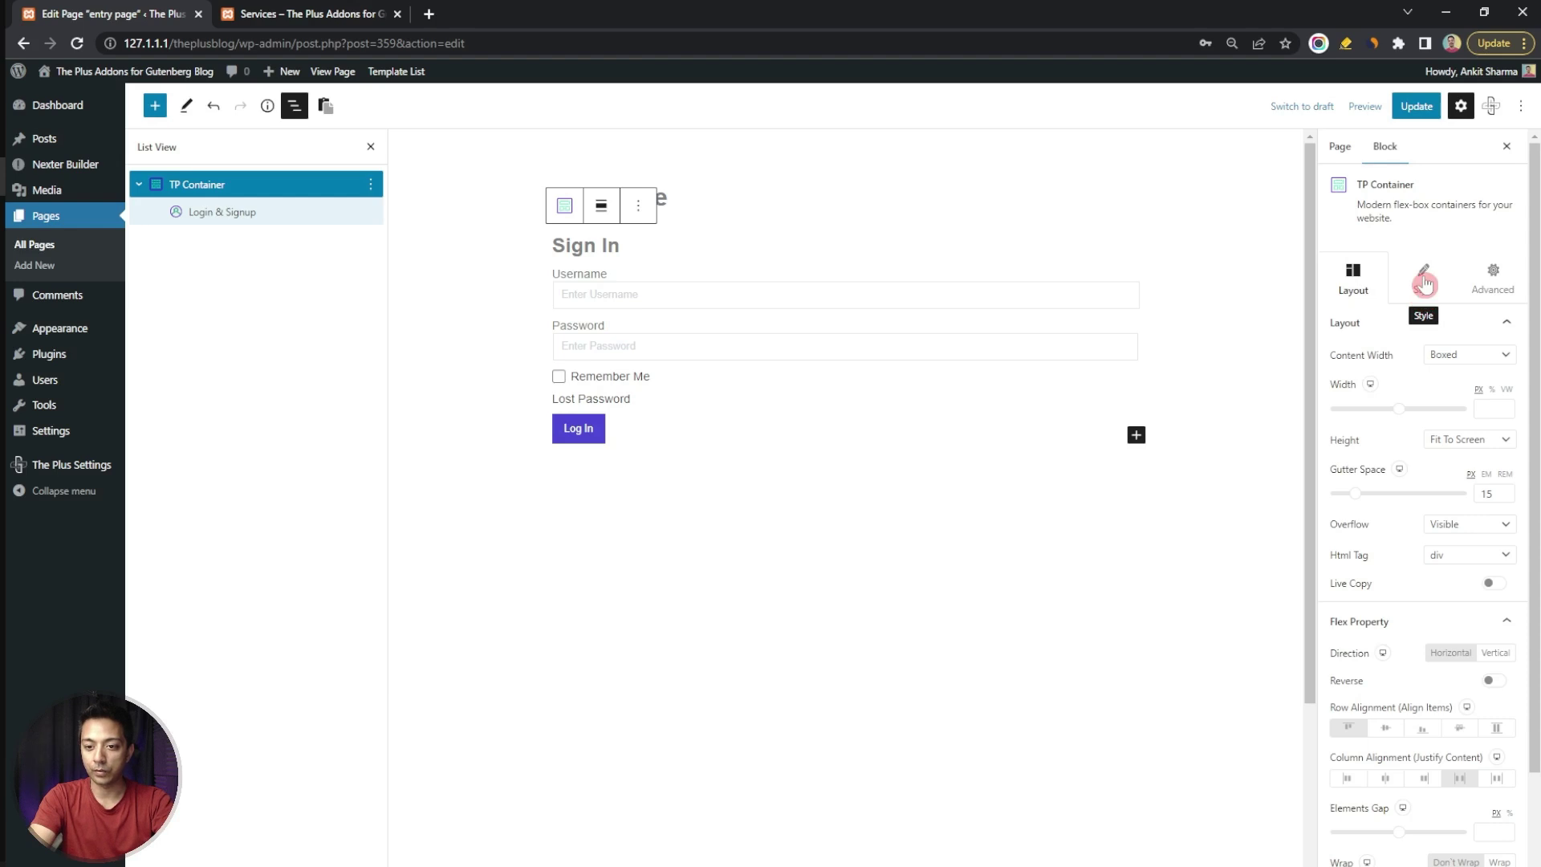
# Give the container a gradient background with its left colour stop set to #0D5D8A
pyautogui.click(1423, 281)
pyautogui.click(1481, 397)
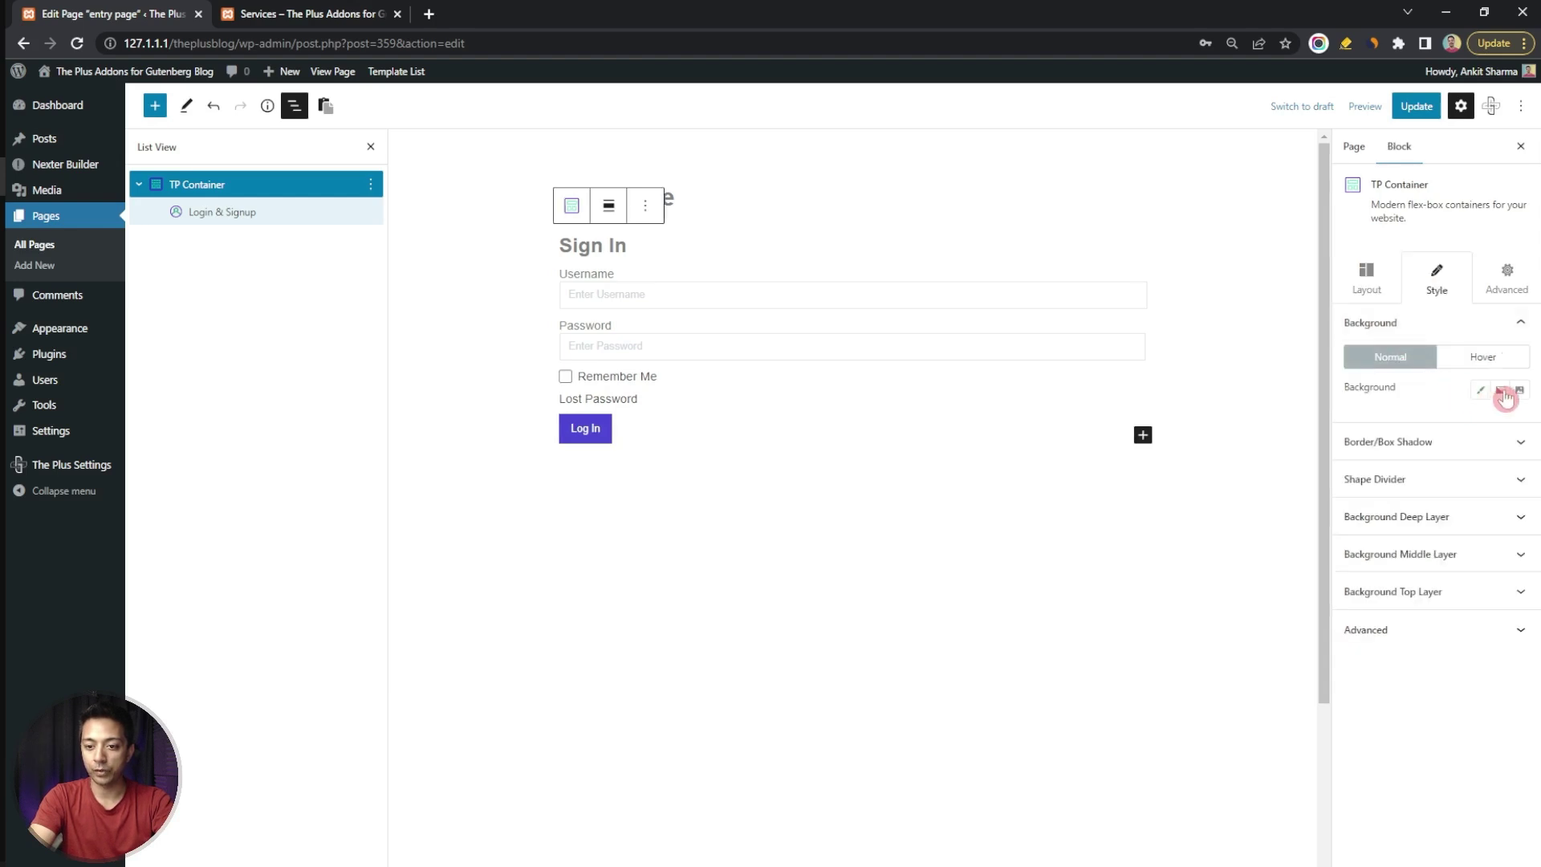
pyautogui.click(1502, 393)
pyautogui.click(1363, 435)
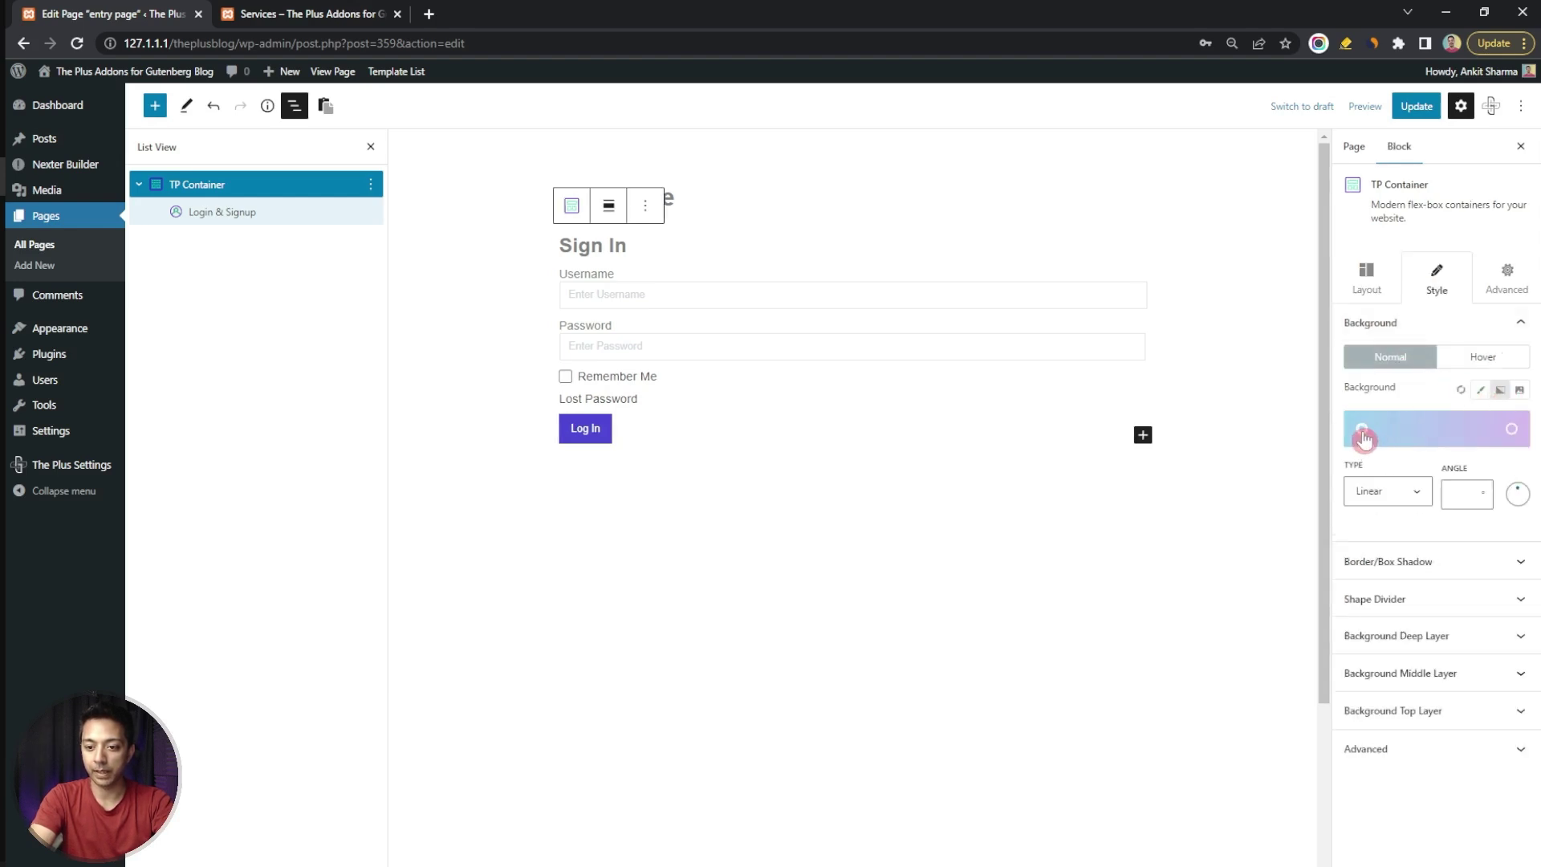
pyautogui.moveTo(1400, 499); pyautogui.dragTo(1427, 527)
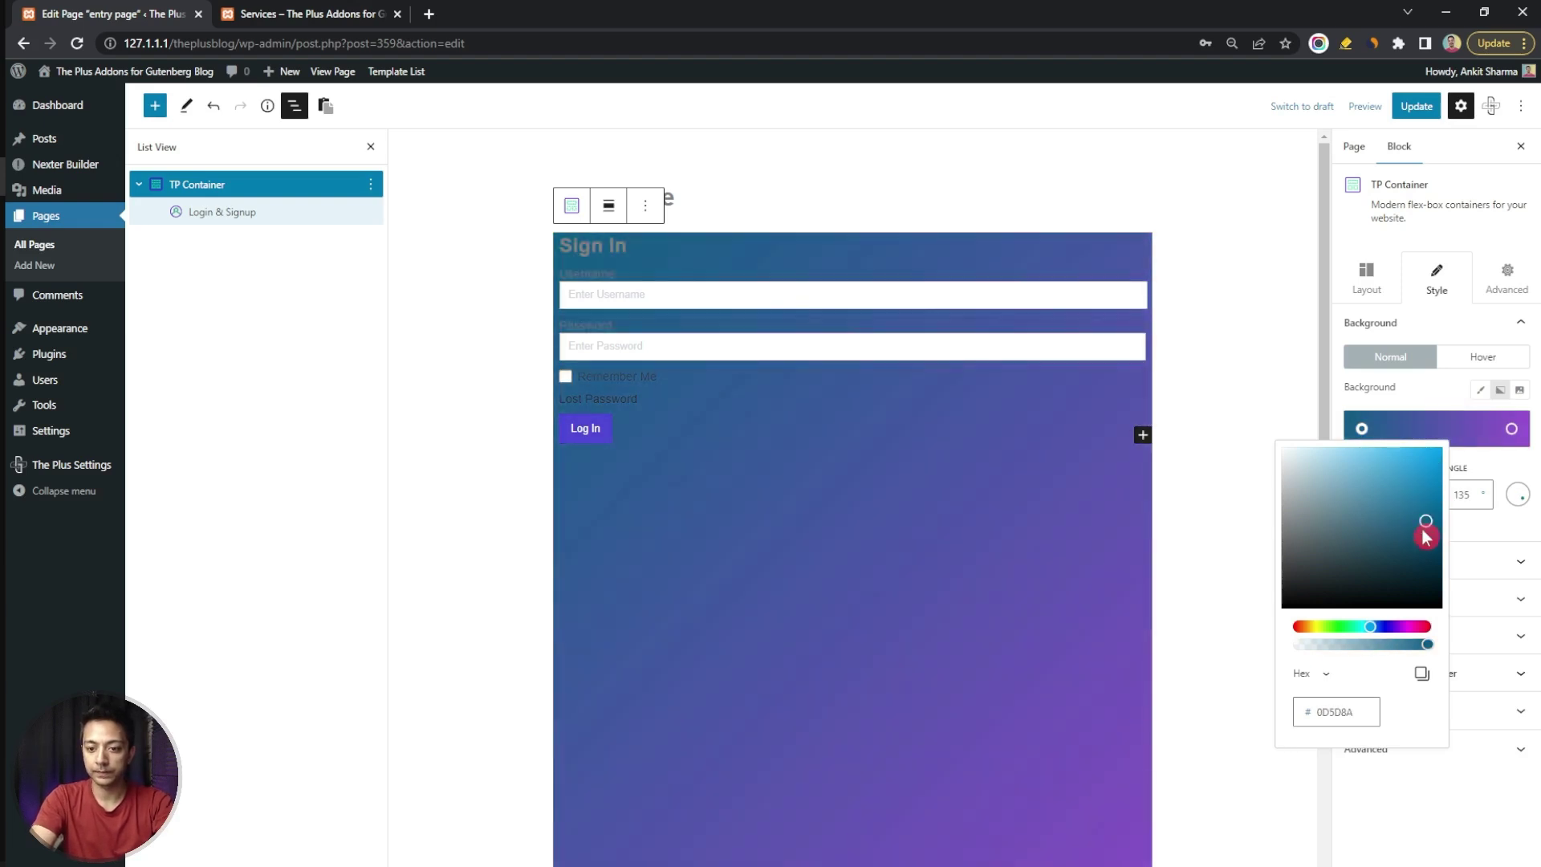
pyautogui.click(1501, 388)
pyautogui.click(1508, 277)
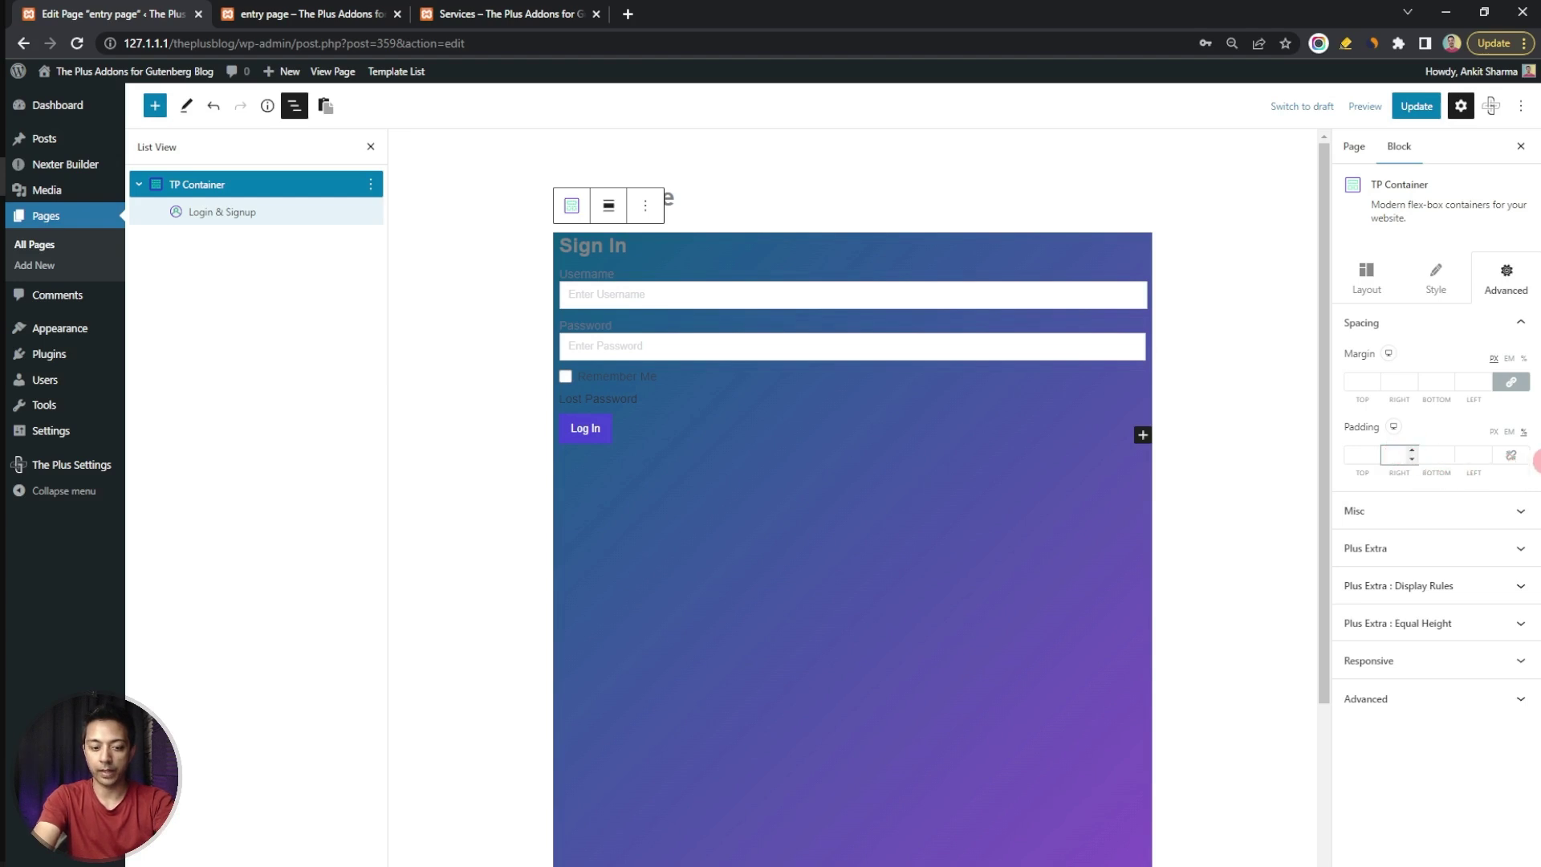
# Set the container's right and left padding to 35
pyautogui.write('35')
pyautogui.click(1461, 455)
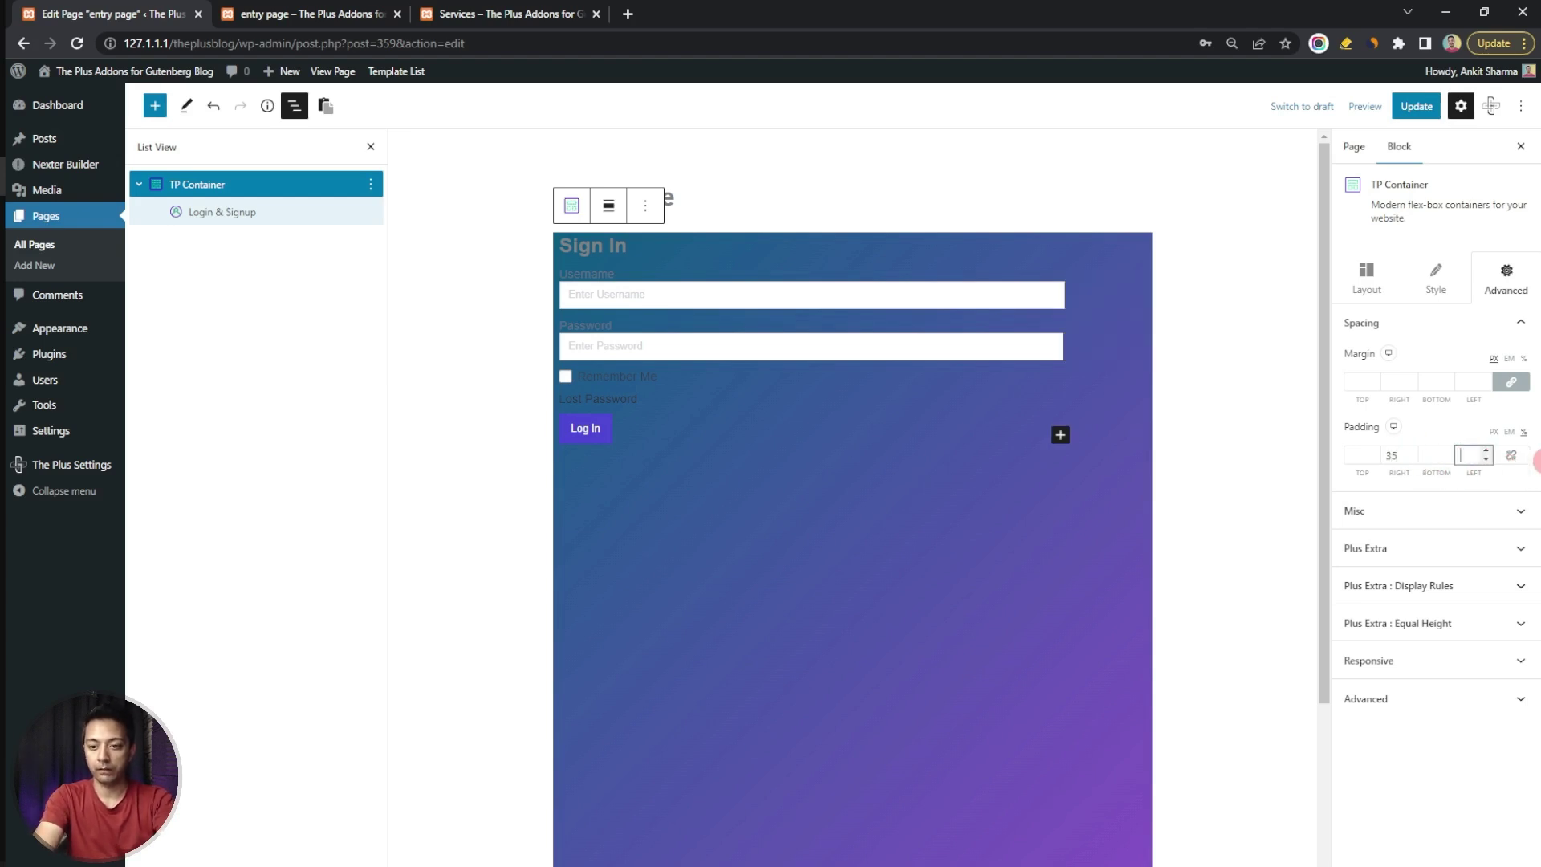
pyautogui.write('35')
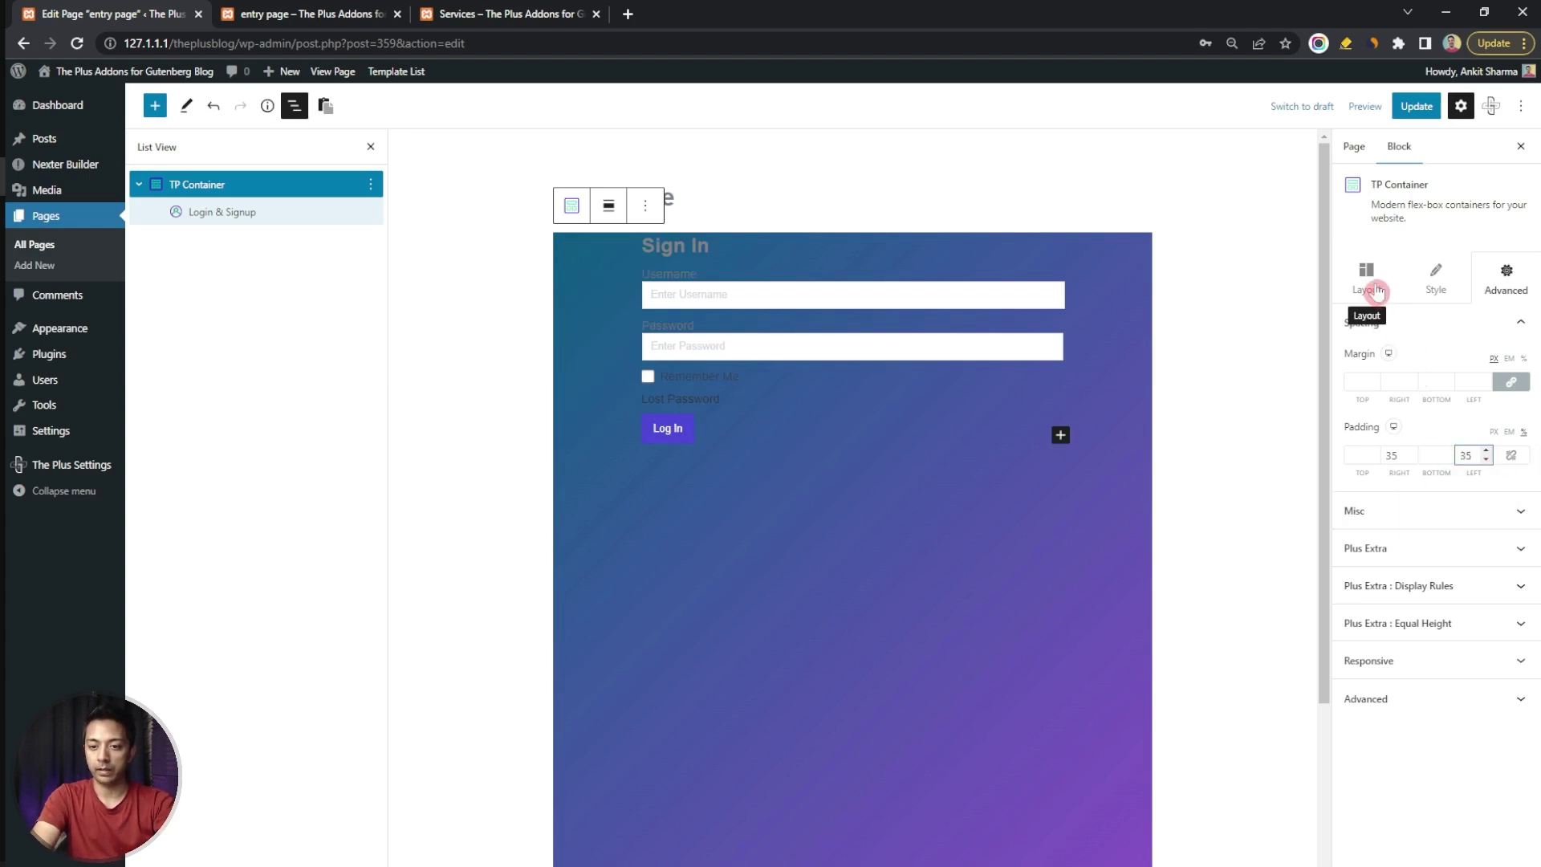
# Set the flex Row Alignment to Center so the form sits vertically centred
pyautogui.click(1374, 293)
pyautogui.click(1448, 629)
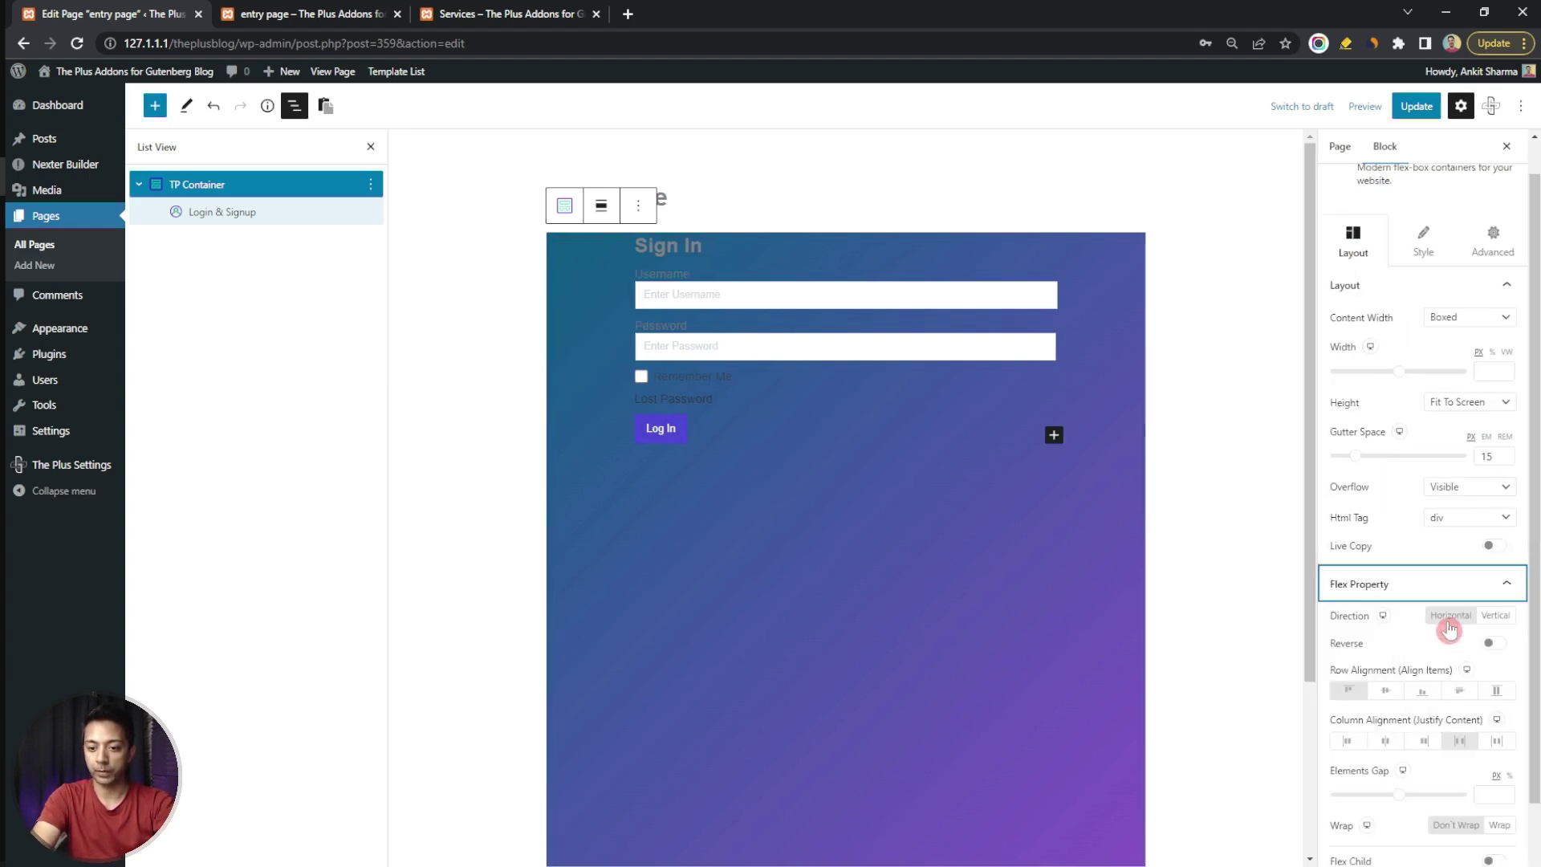
pyautogui.click(1342, 687)
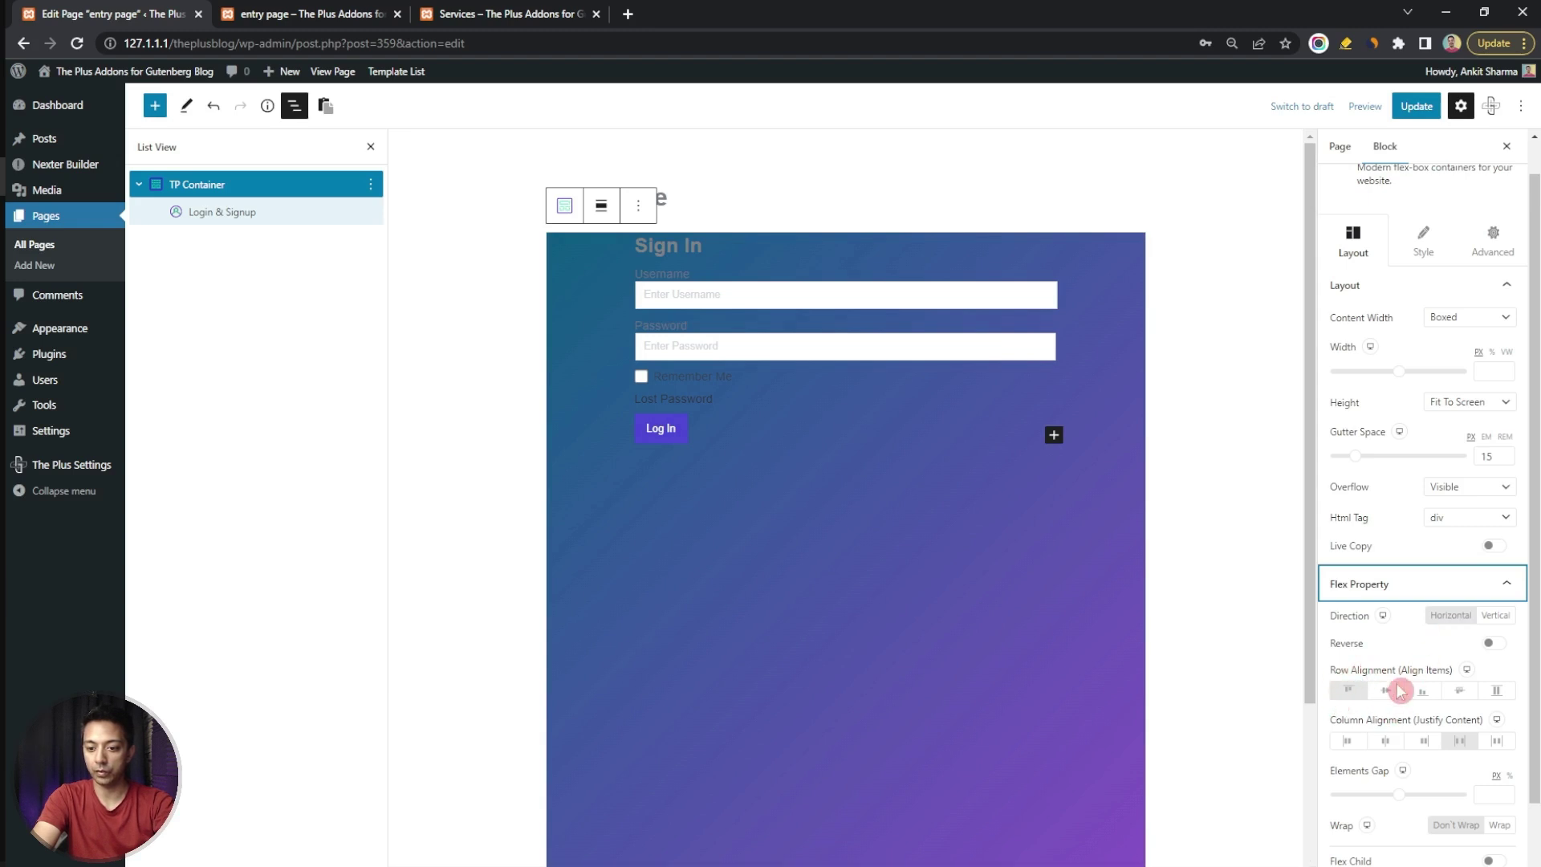
pyautogui.click(1393, 695)
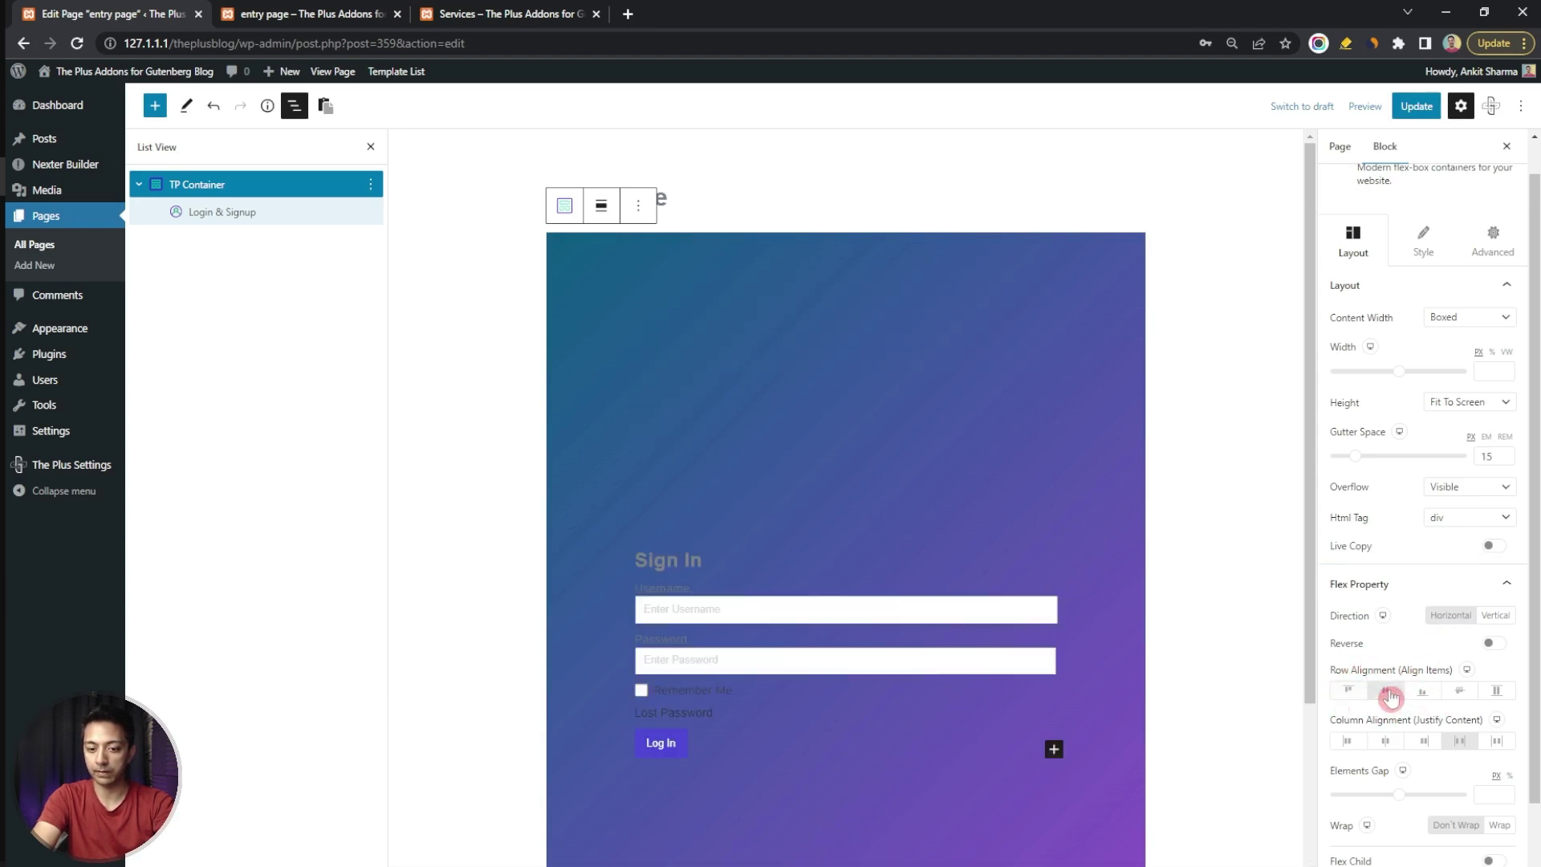
# Set the Login & Signup box content background colour to near-black
pyautogui.click(323, 212)
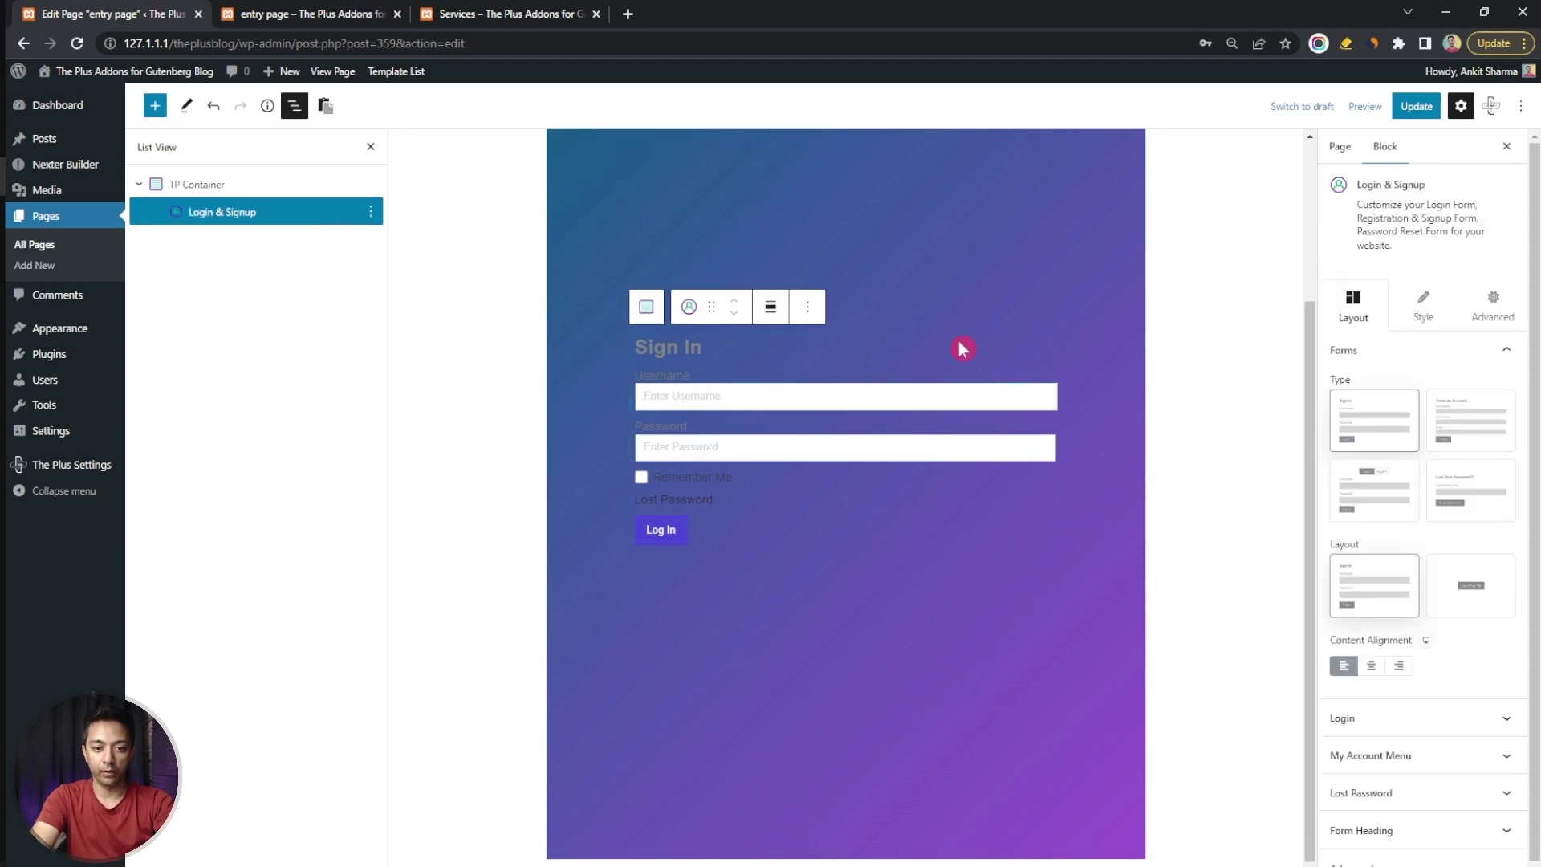
pyautogui.click(1424, 317)
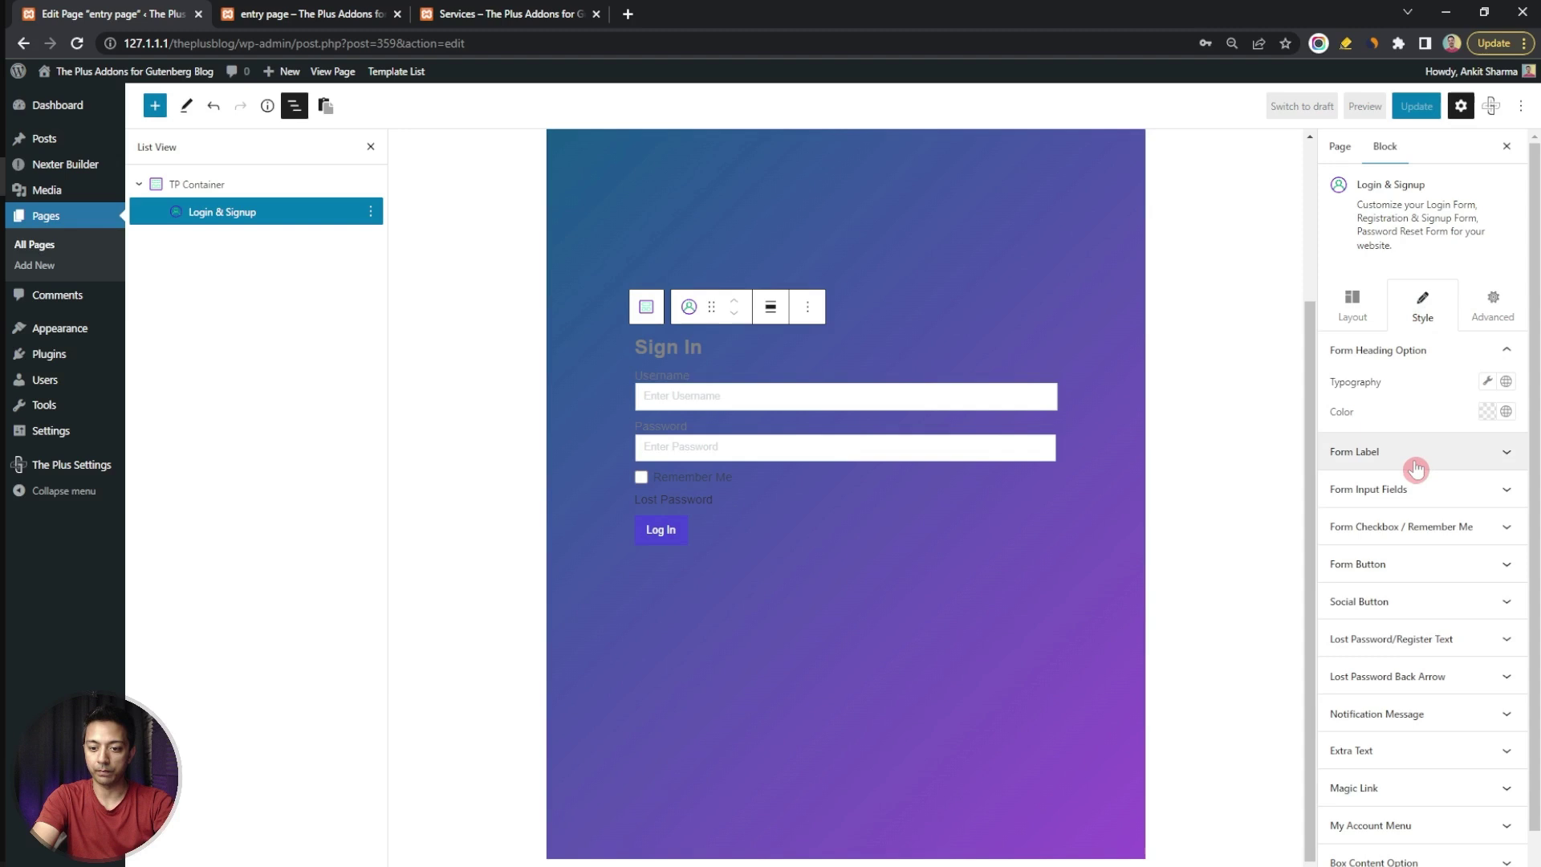
pyautogui.scroll(-1, 1357, 827)
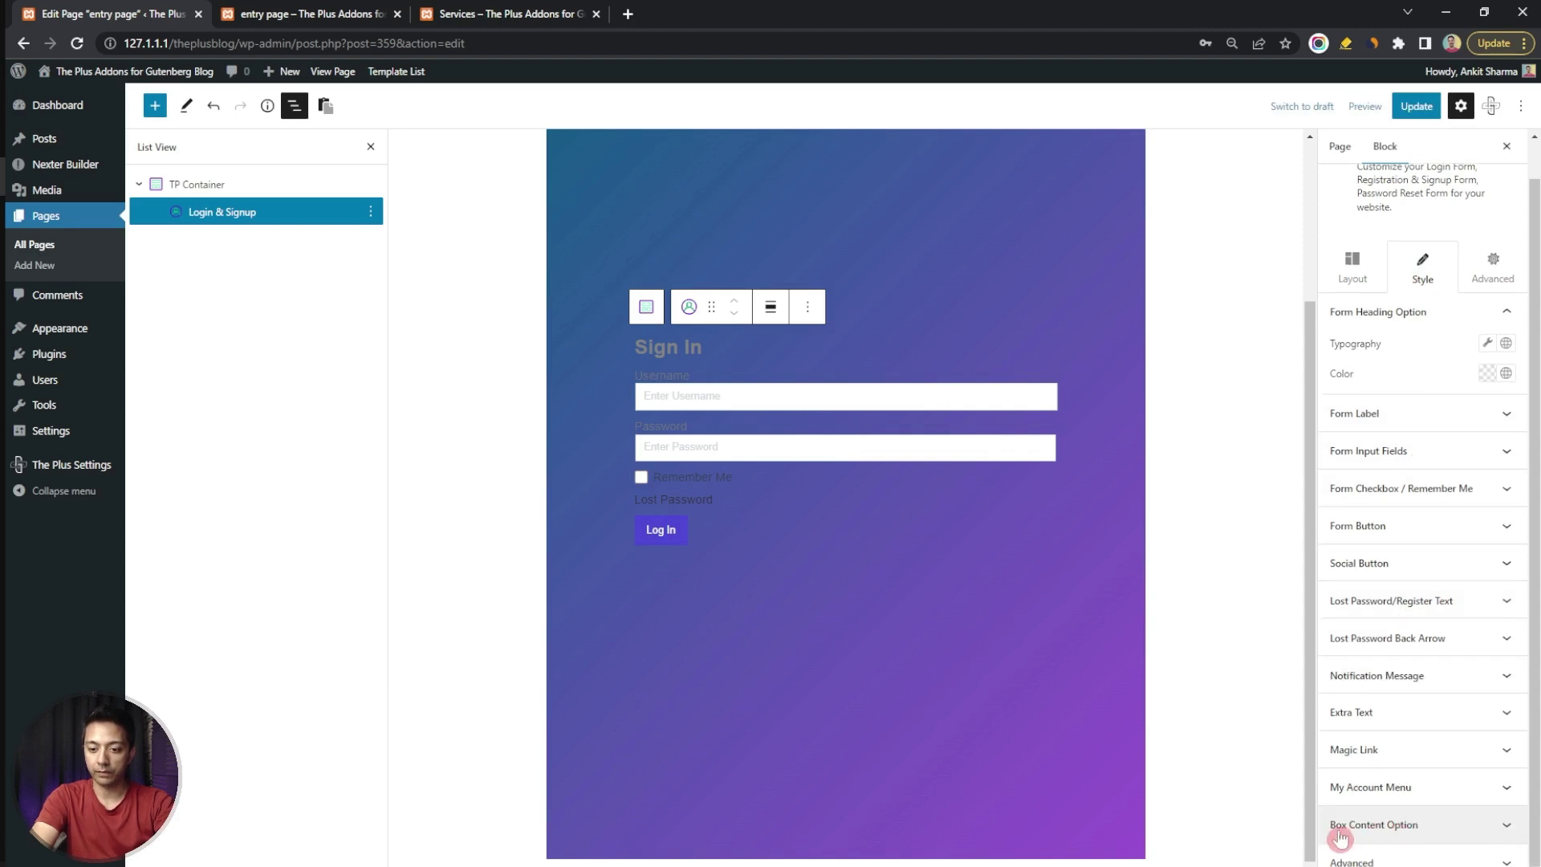
pyautogui.click(1443, 831)
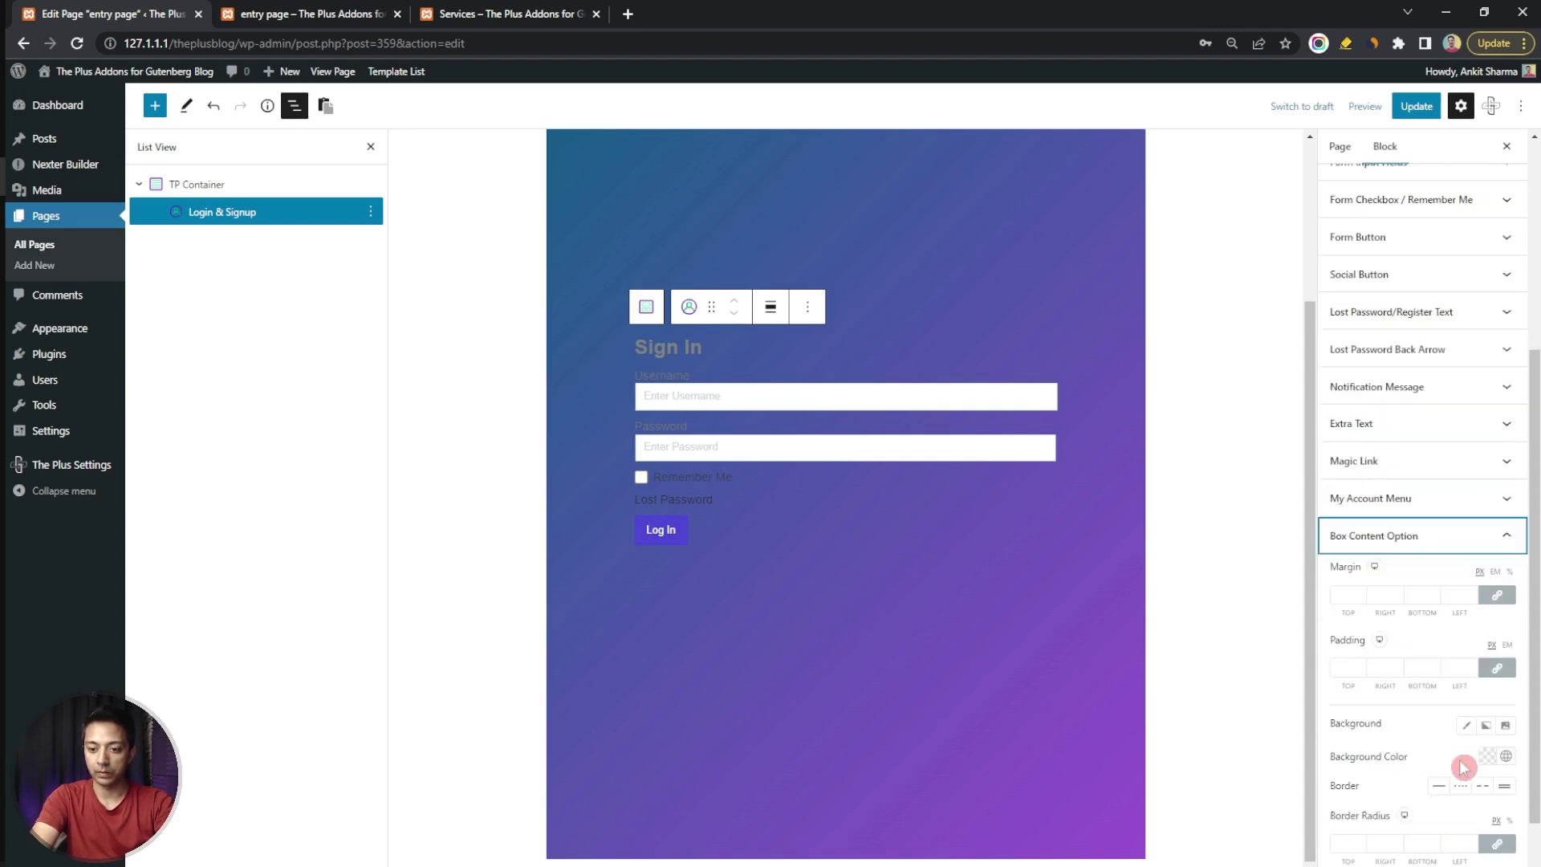
pyautogui.click(1486, 757)
pyautogui.click(1414, 593)
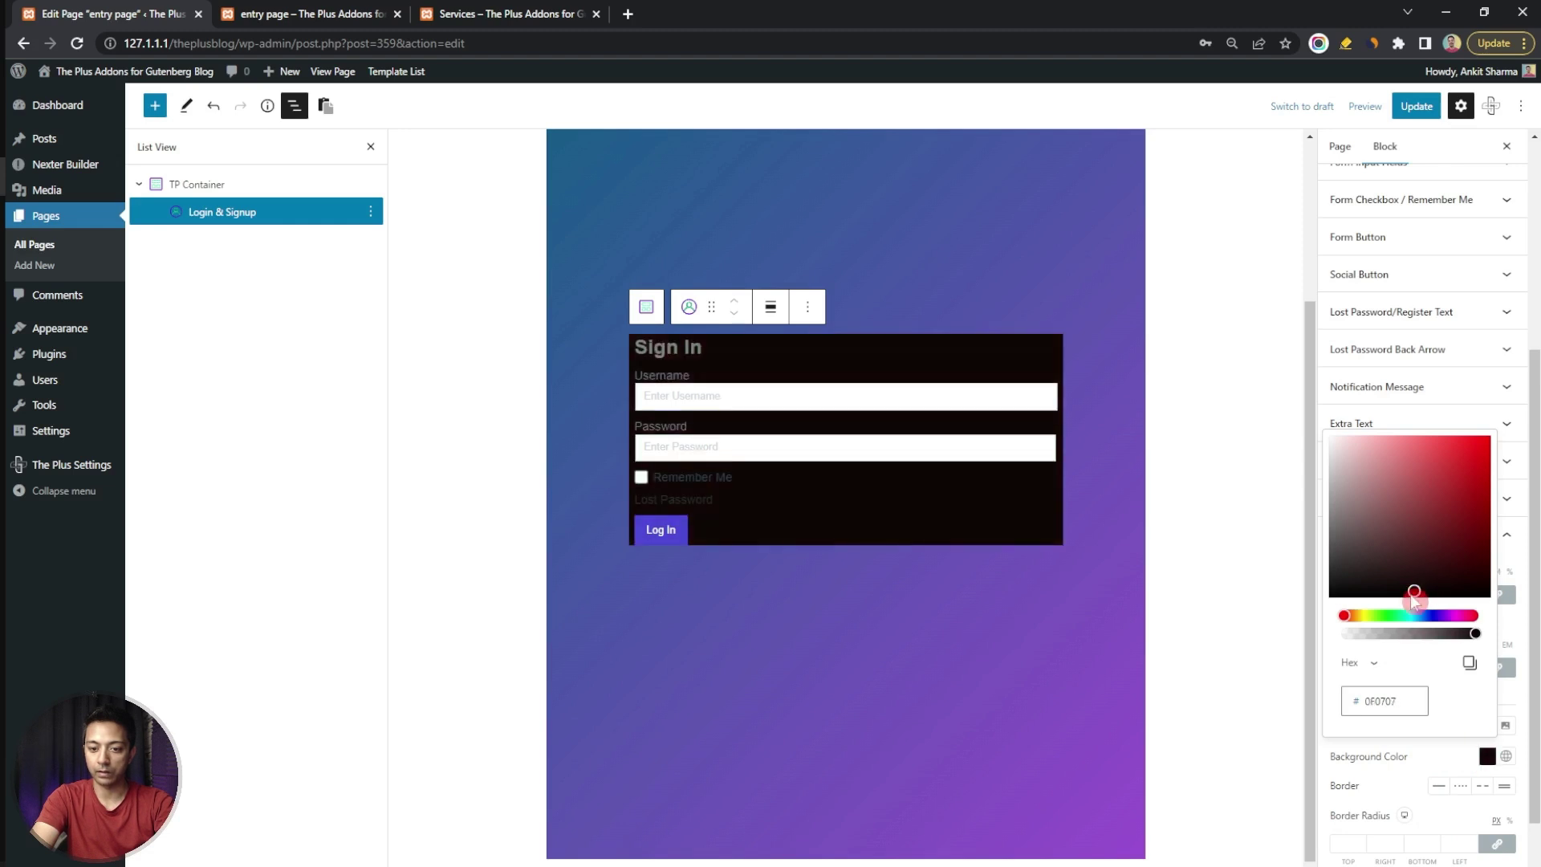
pyautogui.click(1376, 761)
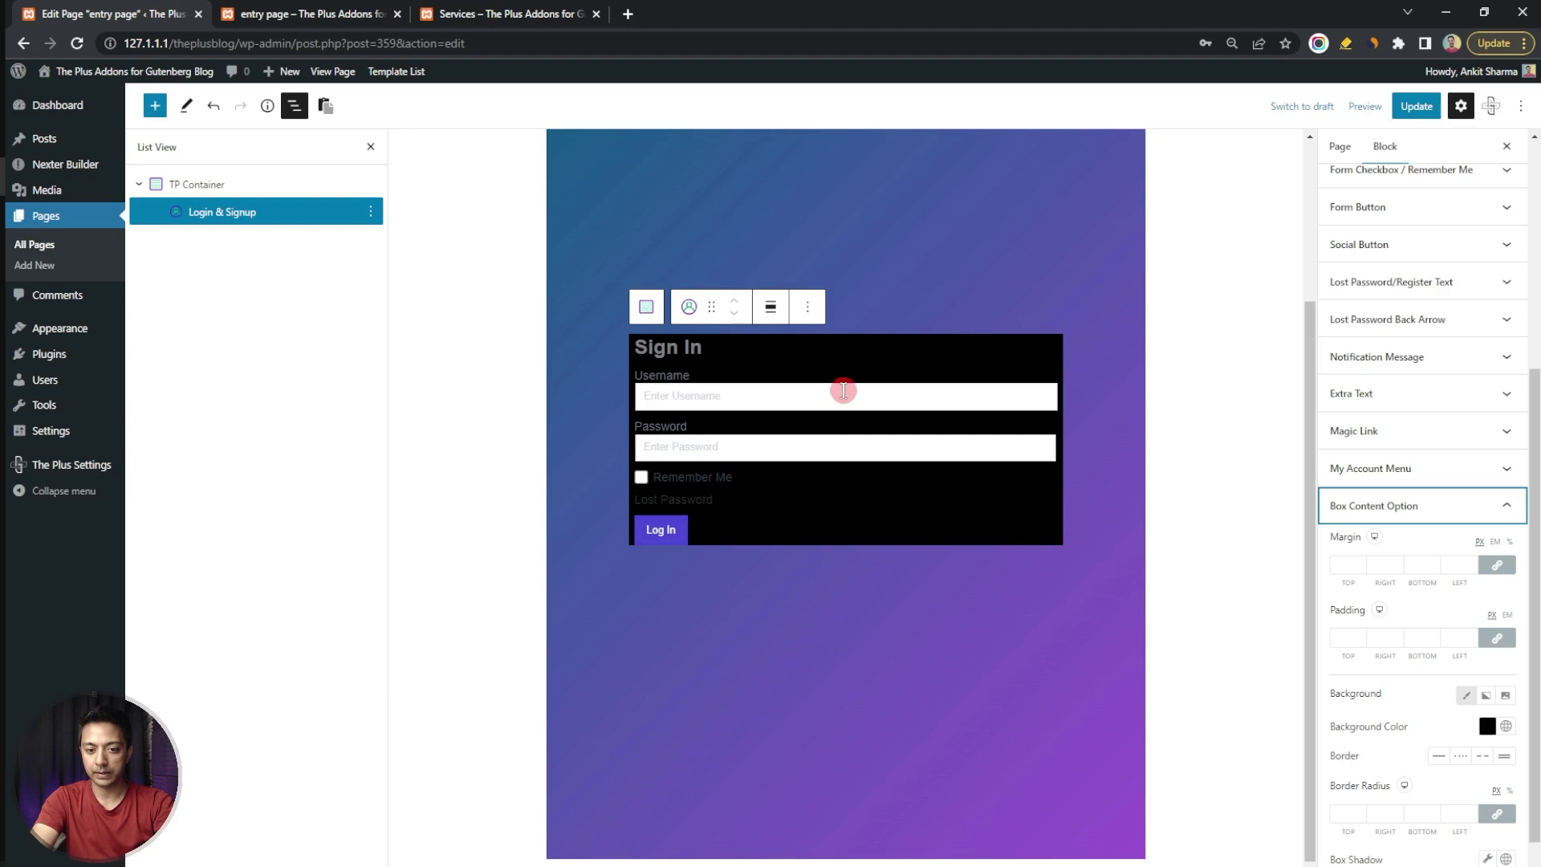
# Give the Sign In box padding 20, border radius 15 and a box shadow with spread 2
pyautogui.scroll(-1, 1398, 772)
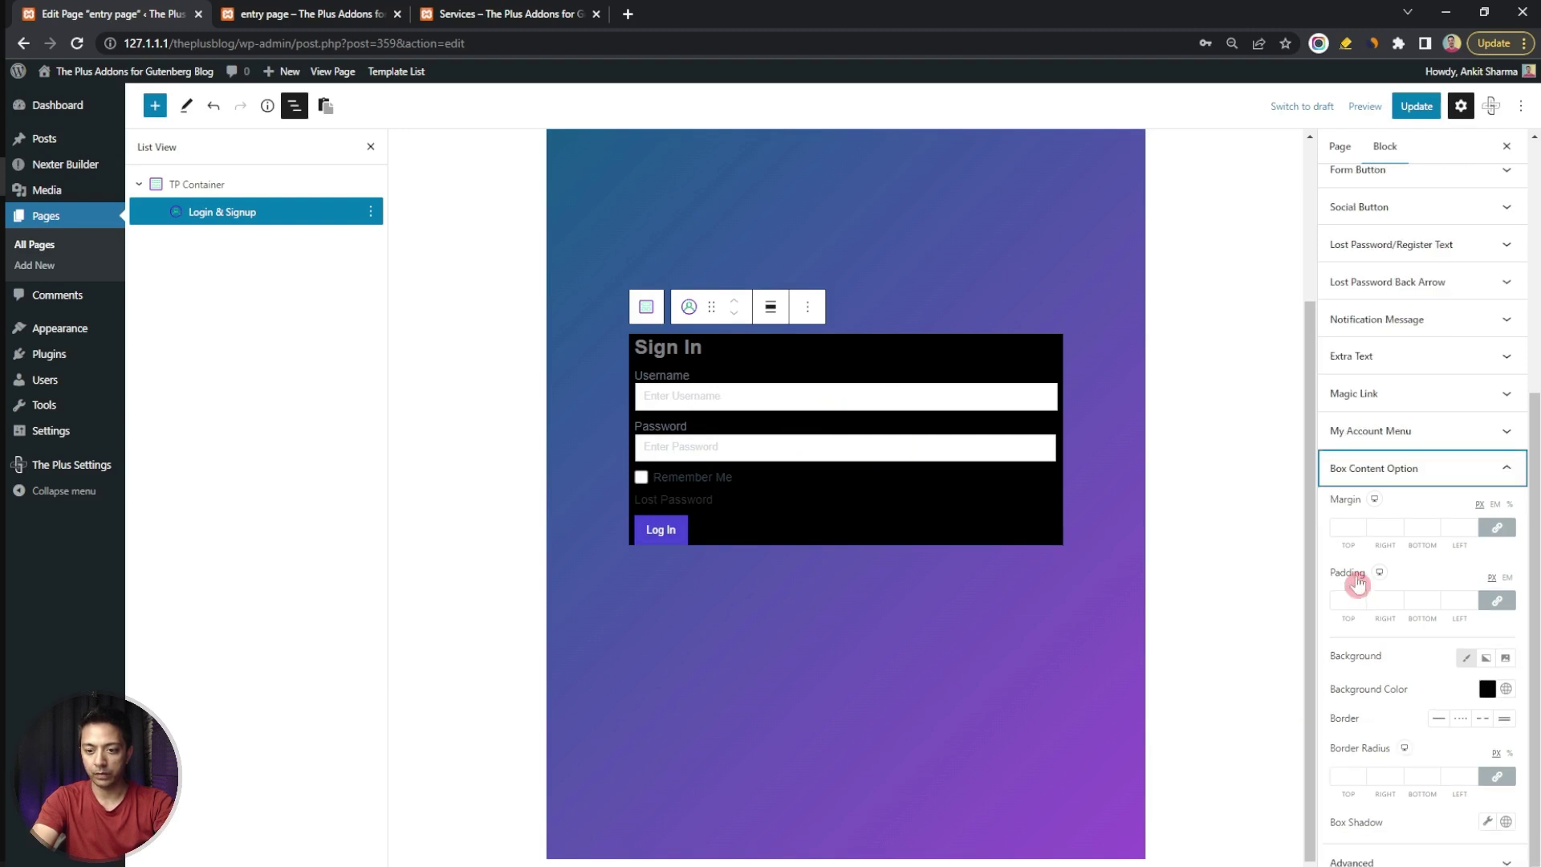
pyautogui.click(1340, 600)
pyautogui.write('20')
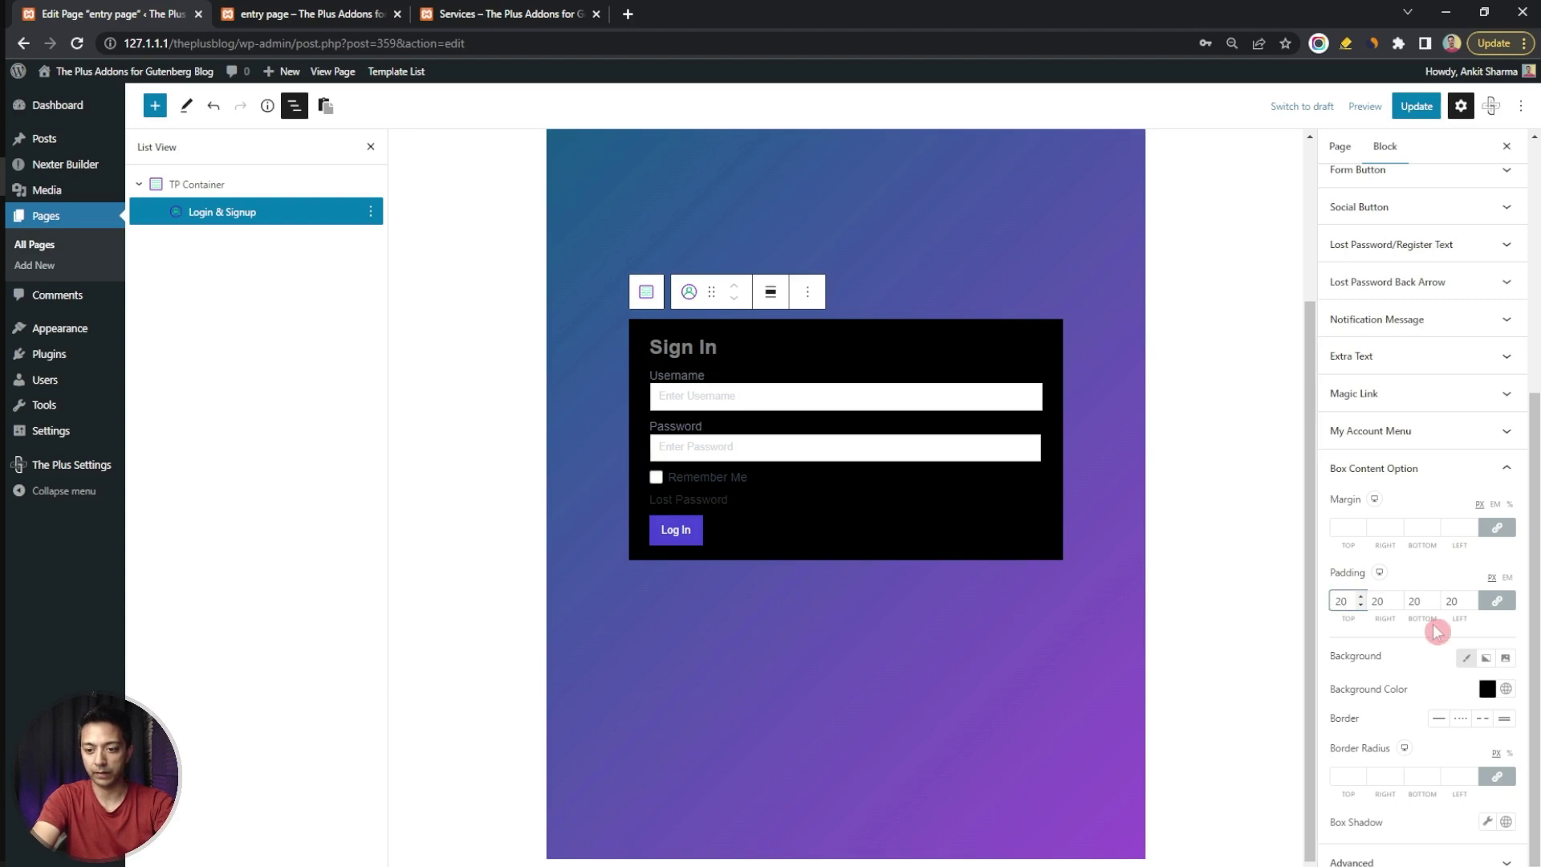
pyautogui.click(1341, 773)
pyautogui.write('15')
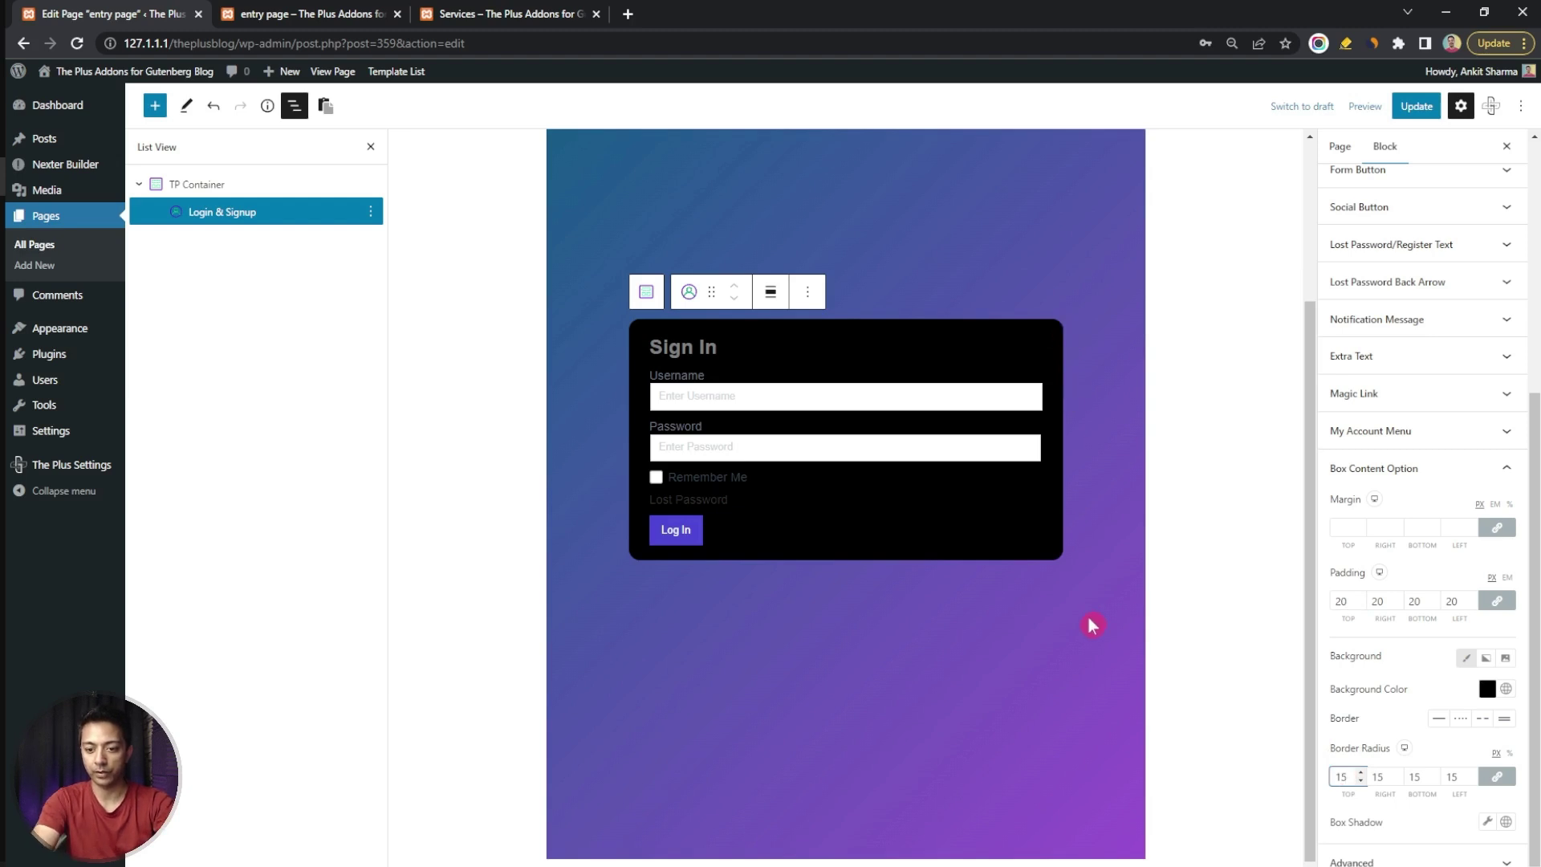
pyautogui.click(1487, 822)
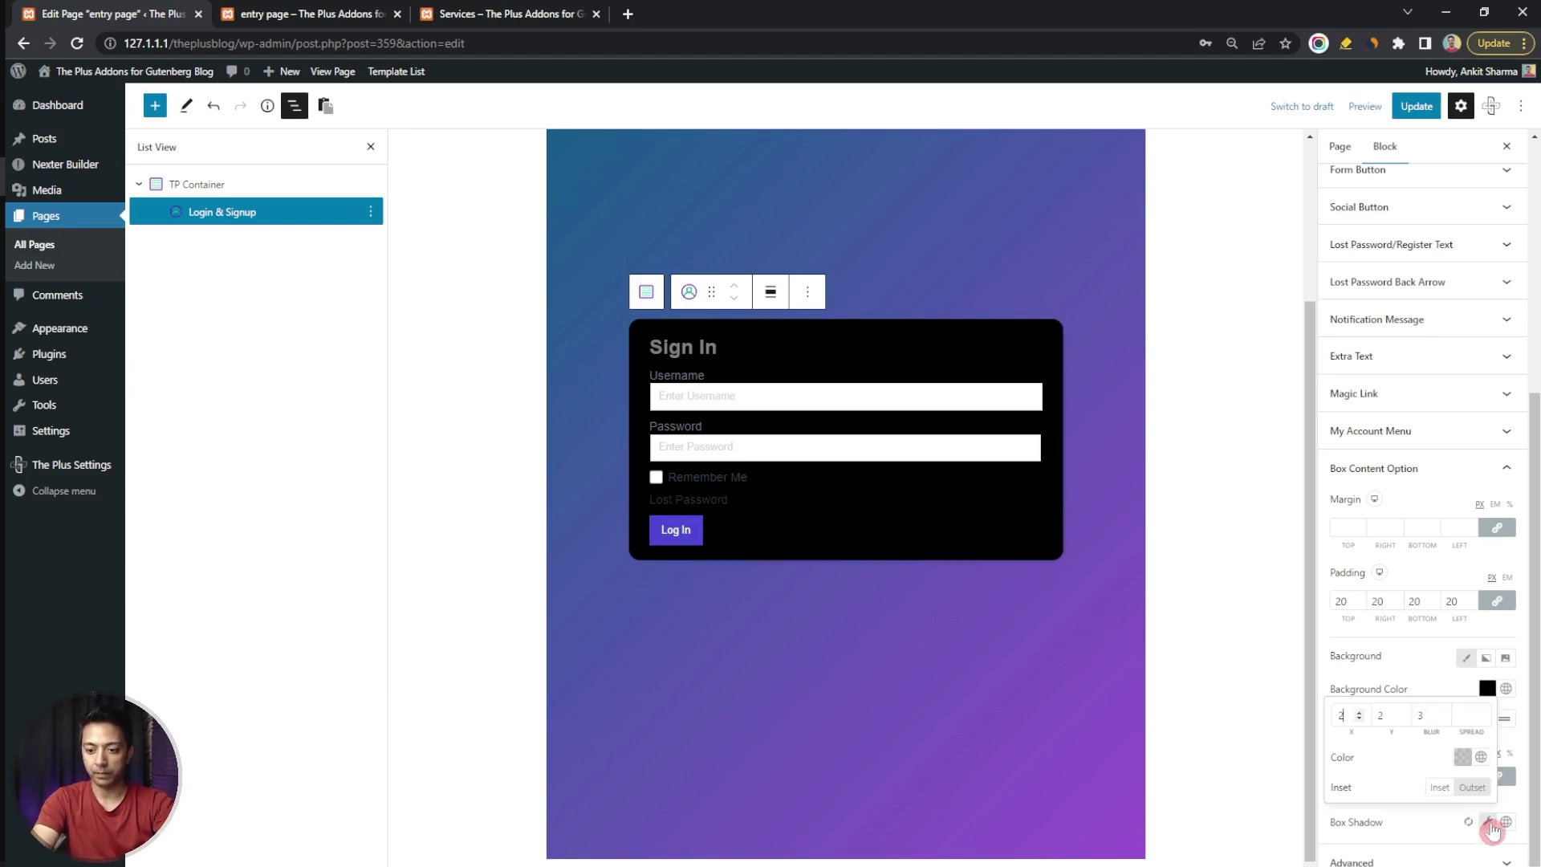
pyautogui.click(1462, 714)
pyautogui.write('2')
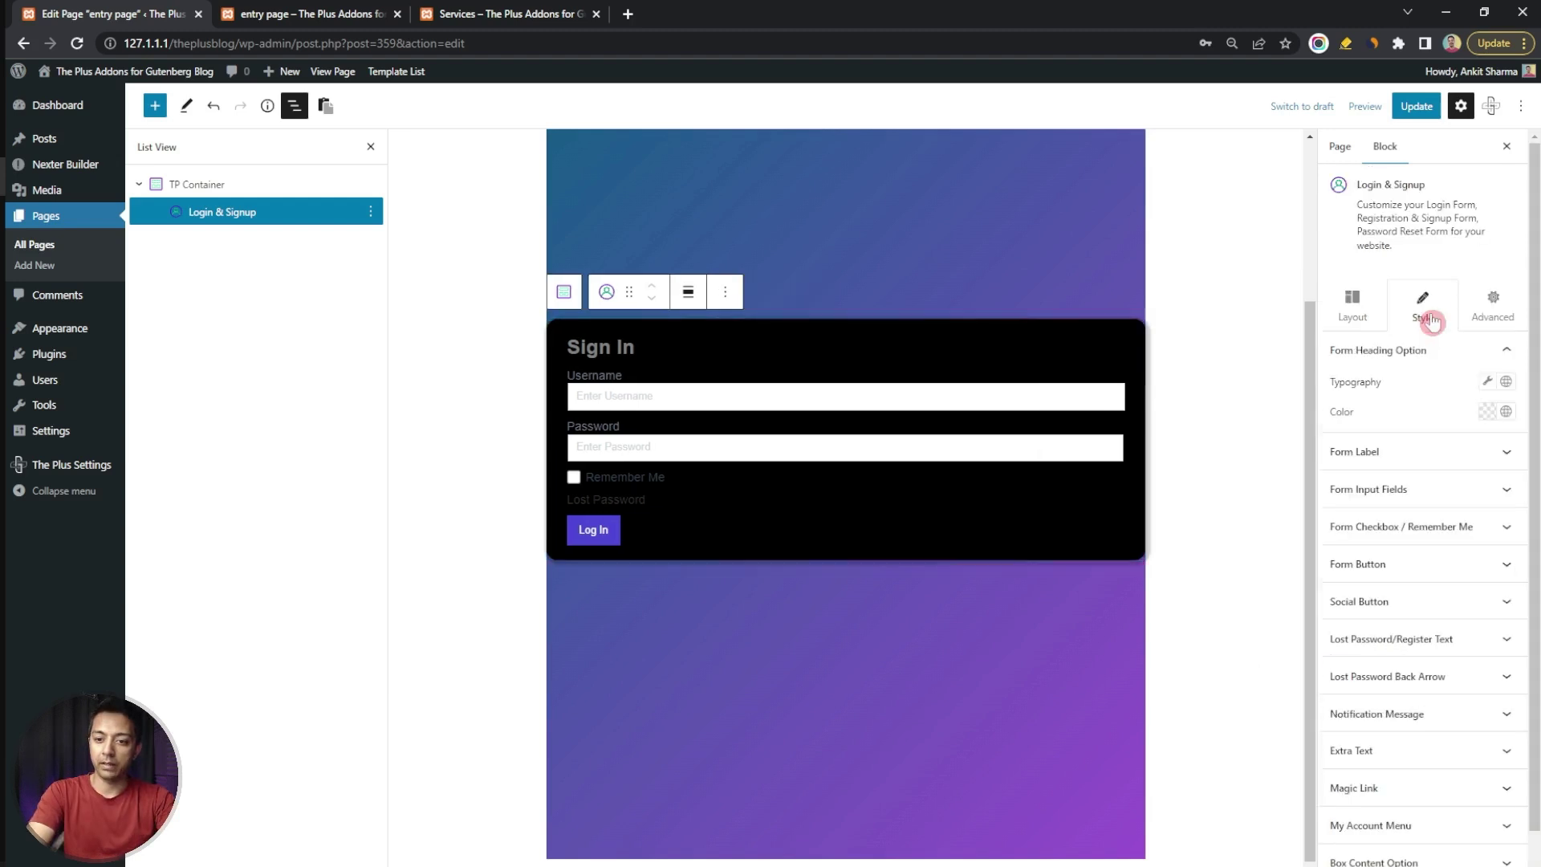
# Set the Sign In heading to Poppins, size 30, in white
pyautogui.click(1501, 354)
pyautogui.click(1487, 381)
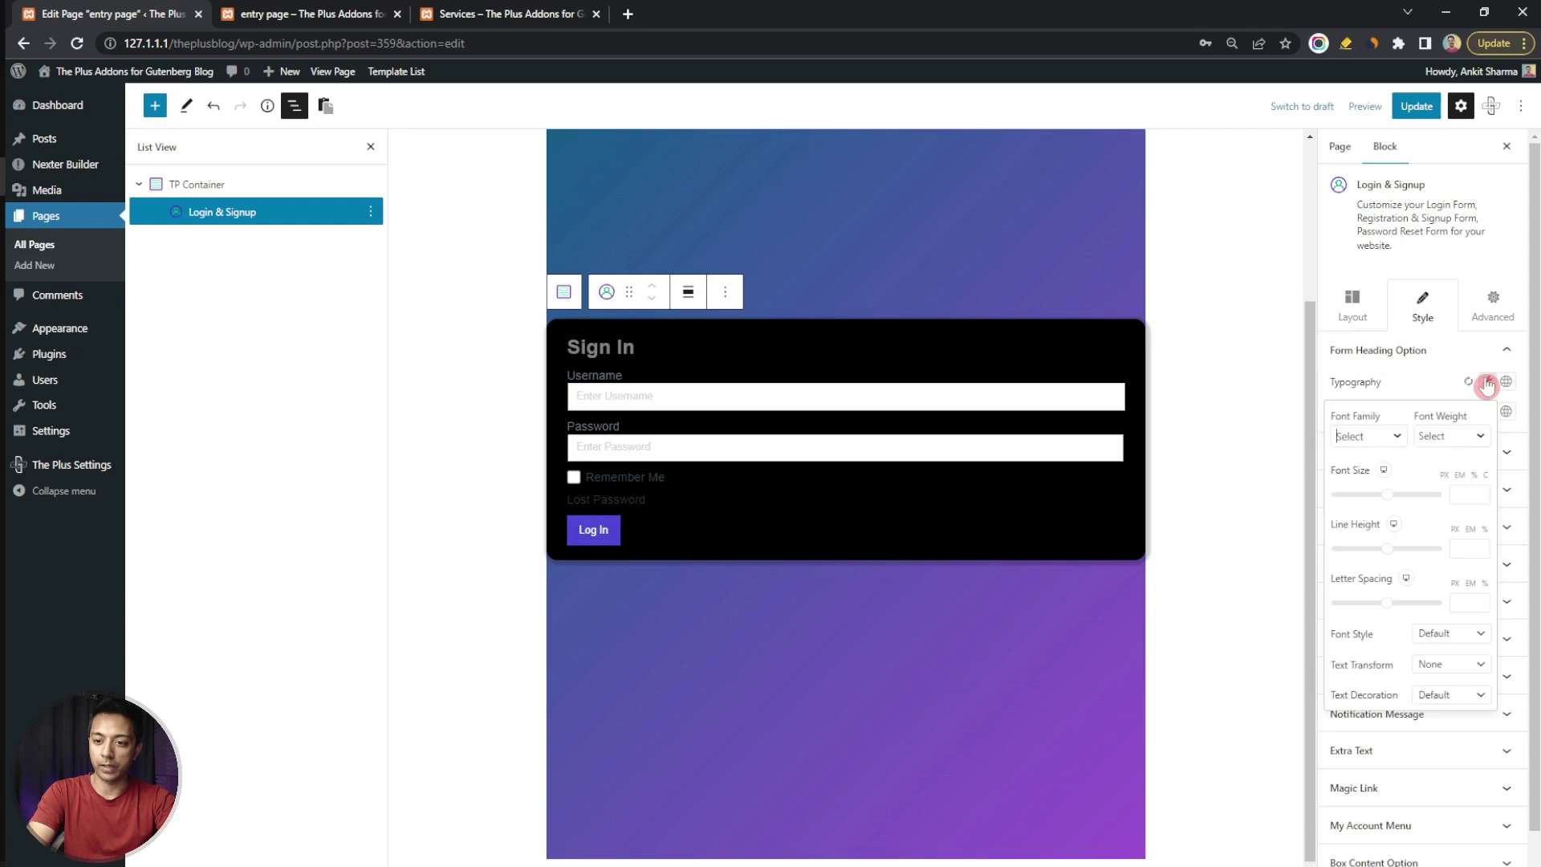
pyautogui.click(1365, 438)
pyautogui.write('pop')
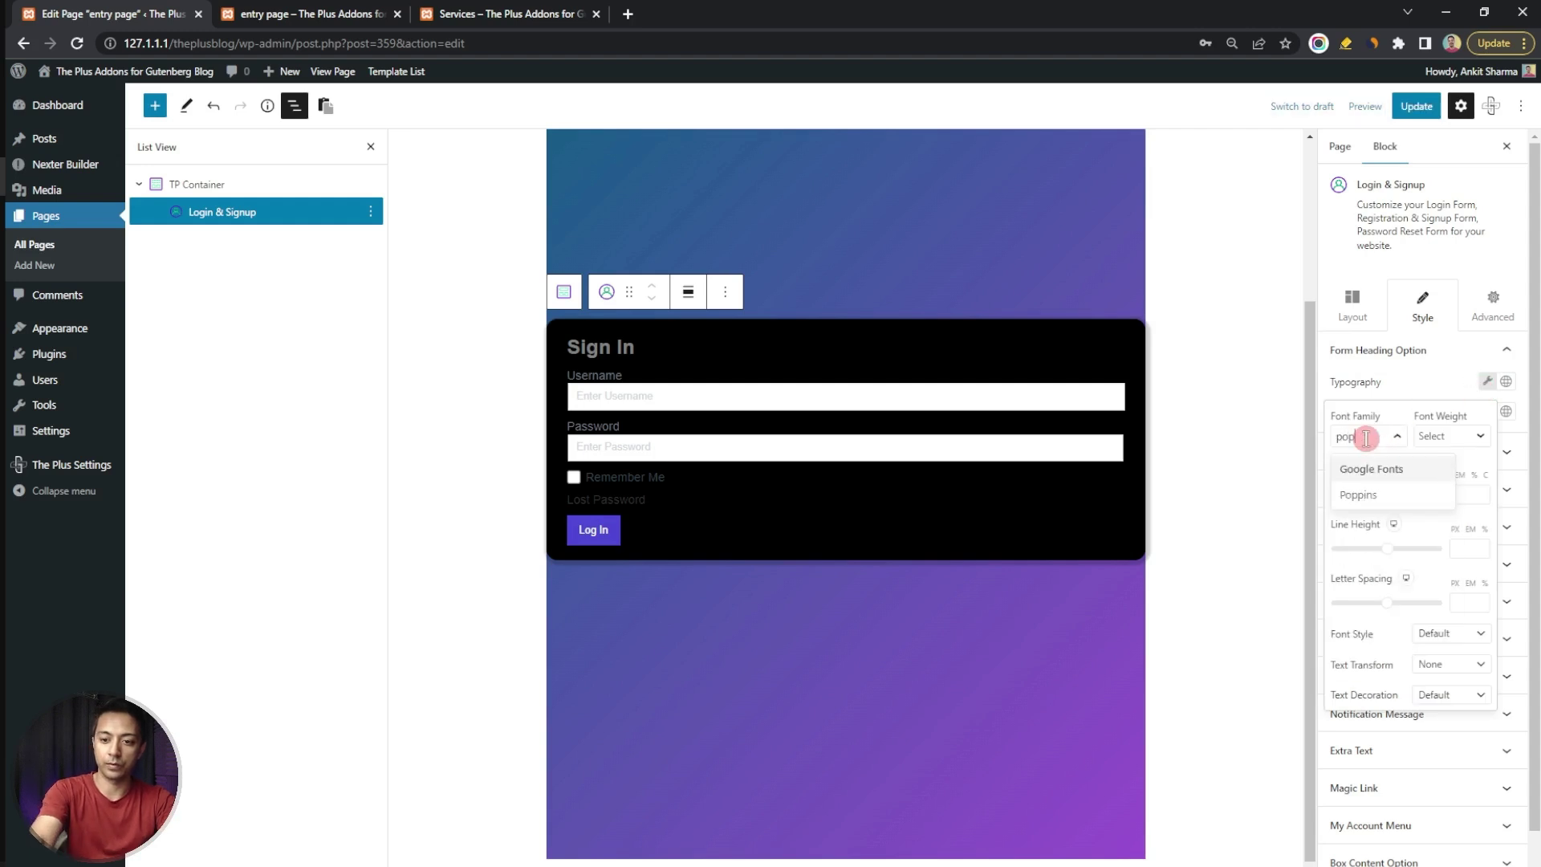
pyautogui.click(1387, 496)
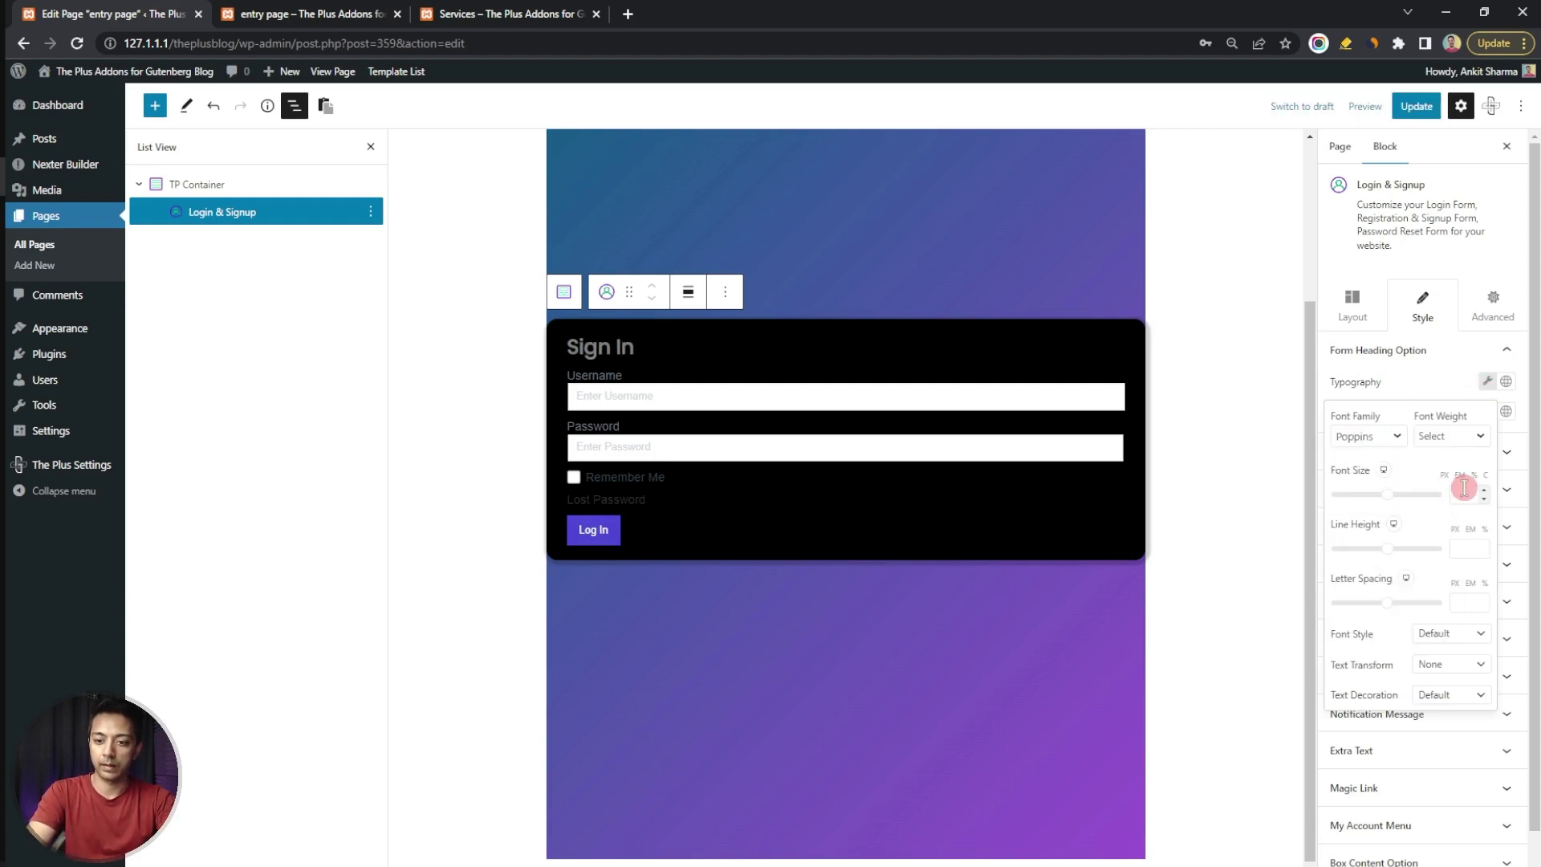
pyautogui.write('30')
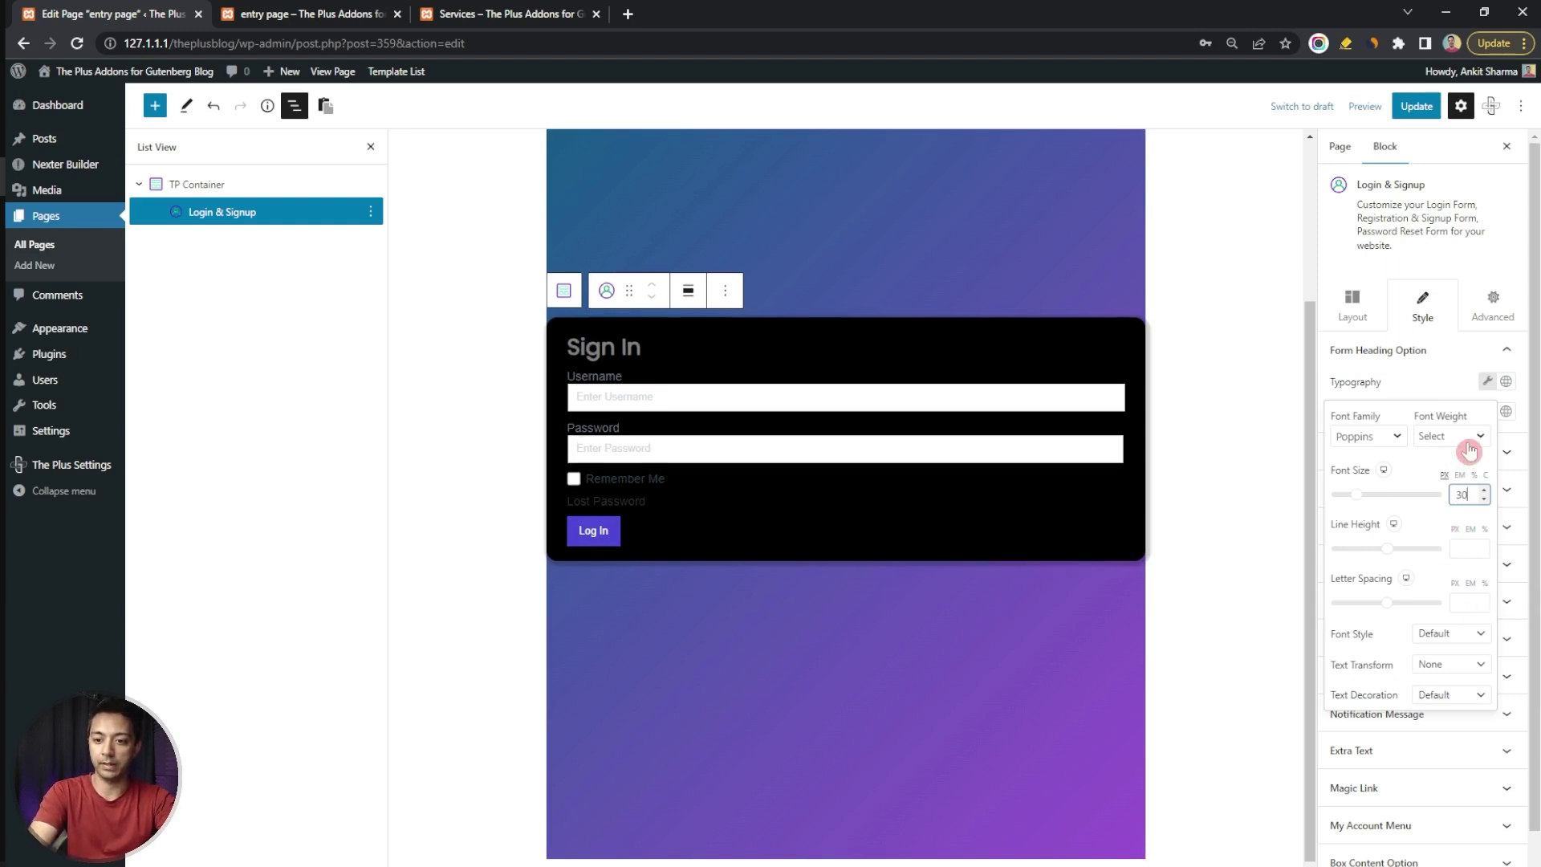
pyautogui.click(1505, 411)
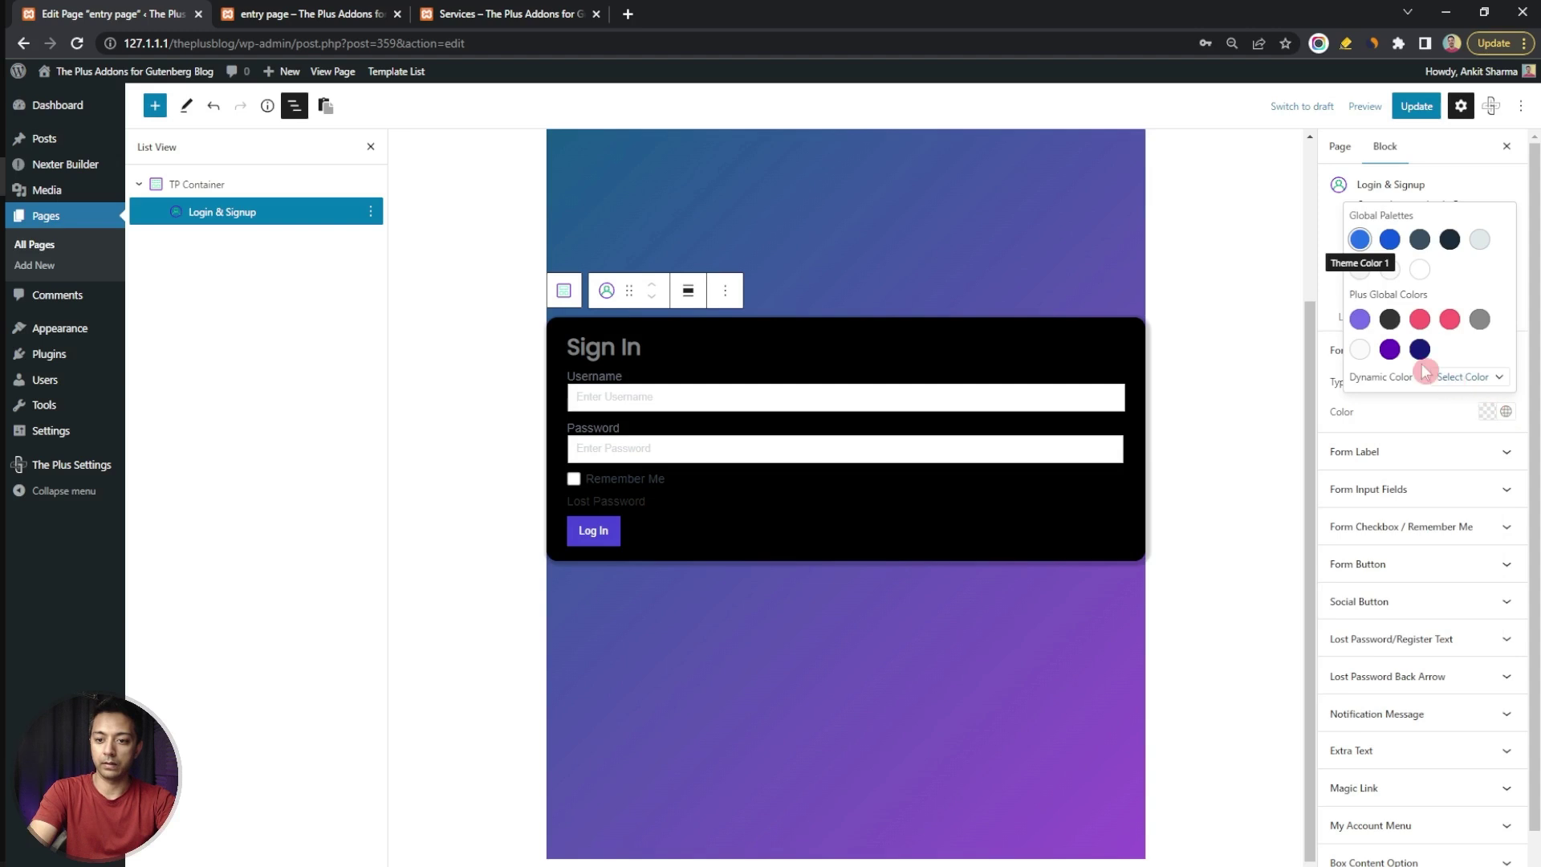
pyautogui.click(1359, 349)
pyautogui.click(1415, 419)
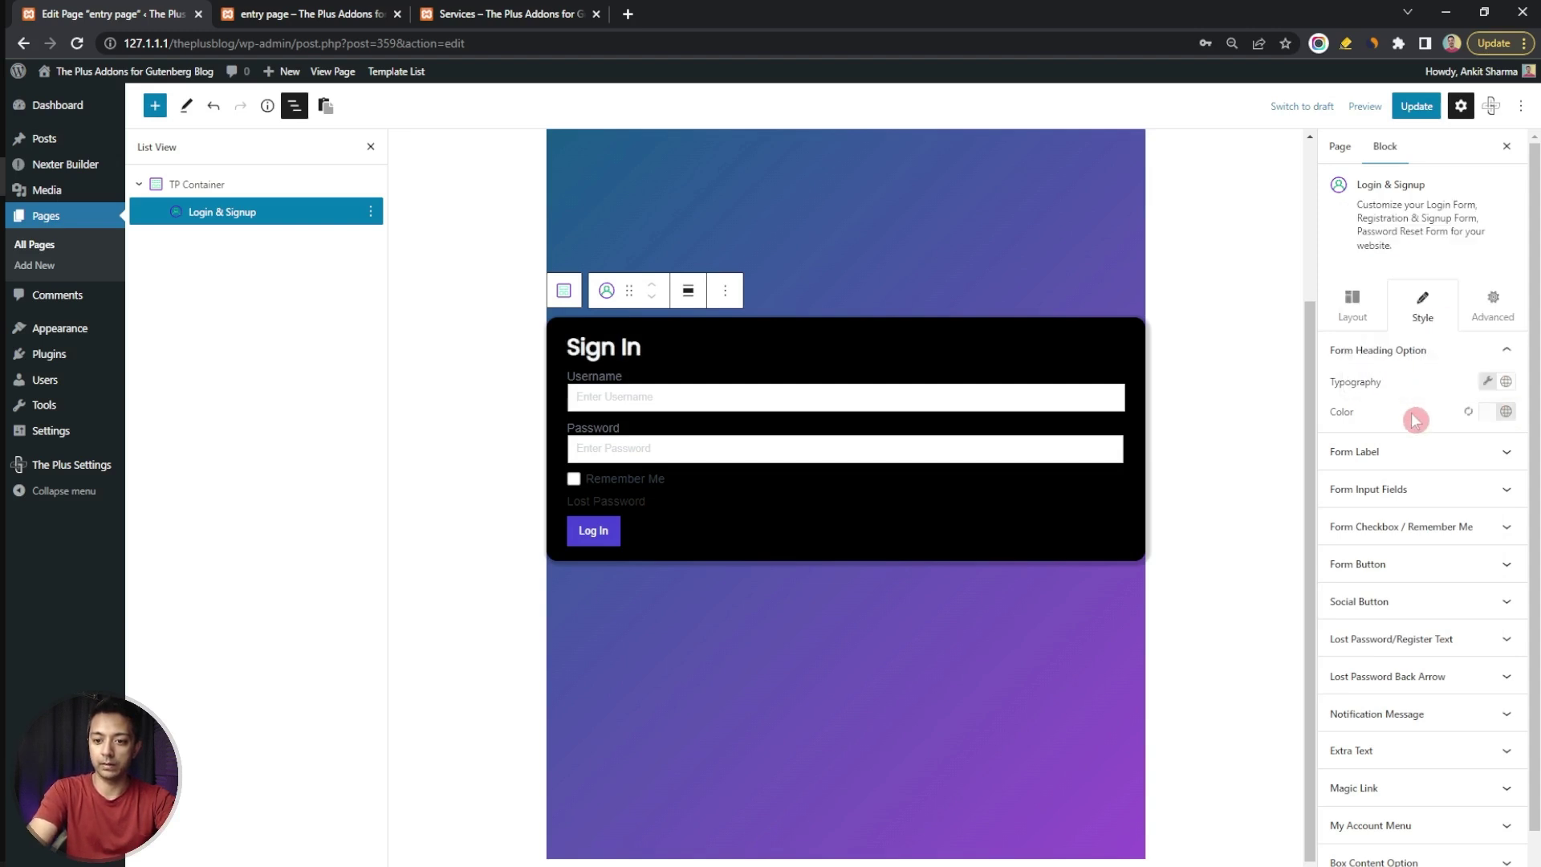
# Make the heading uppercase and raise its line height to 70
pyautogui.click(1487, 381)
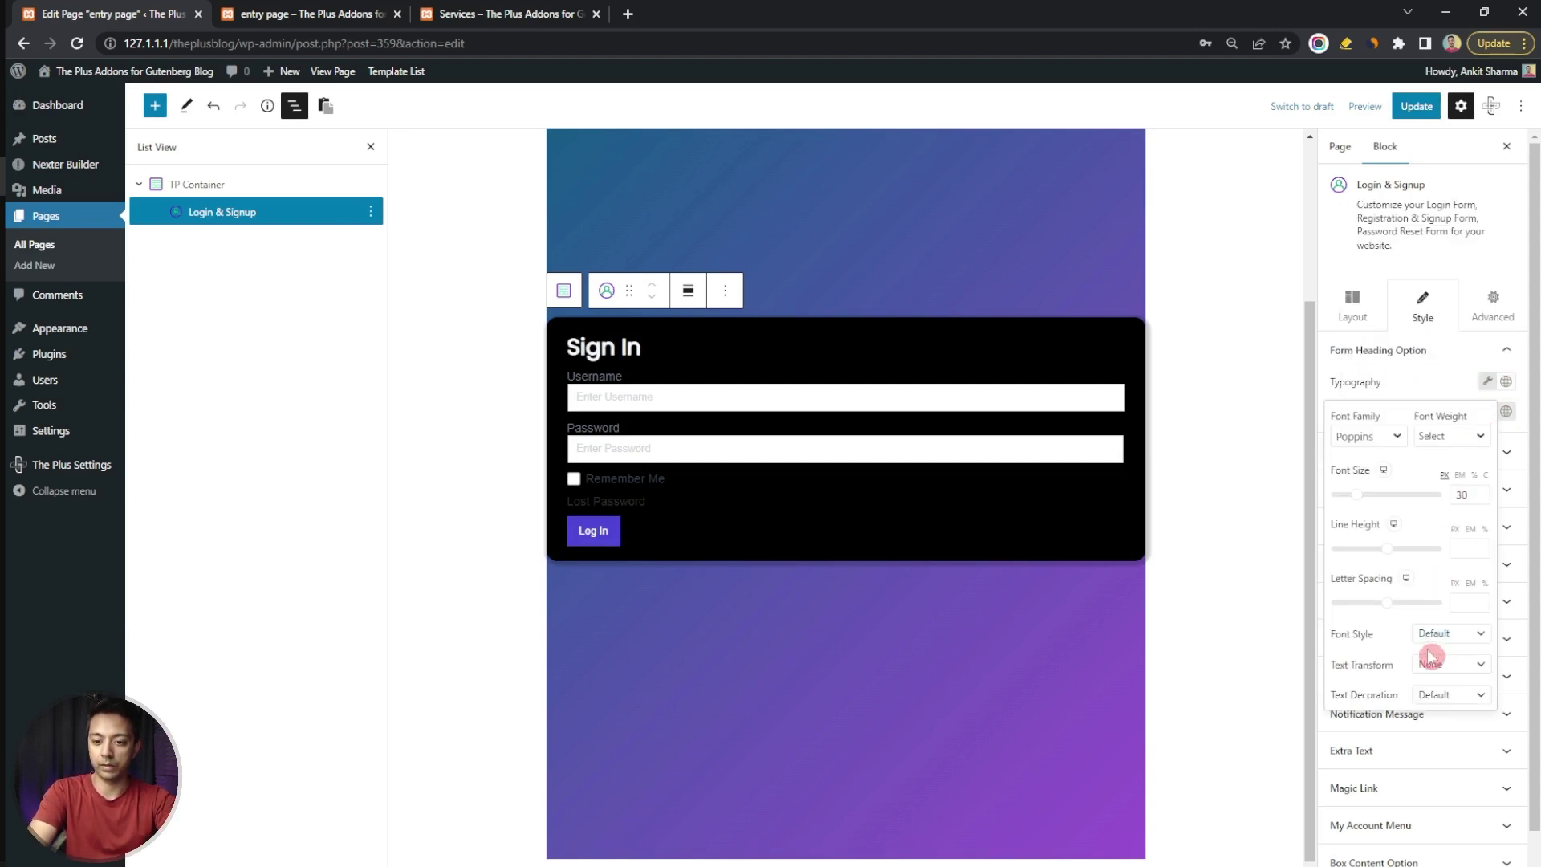
pyautogui.click(1461, 665)
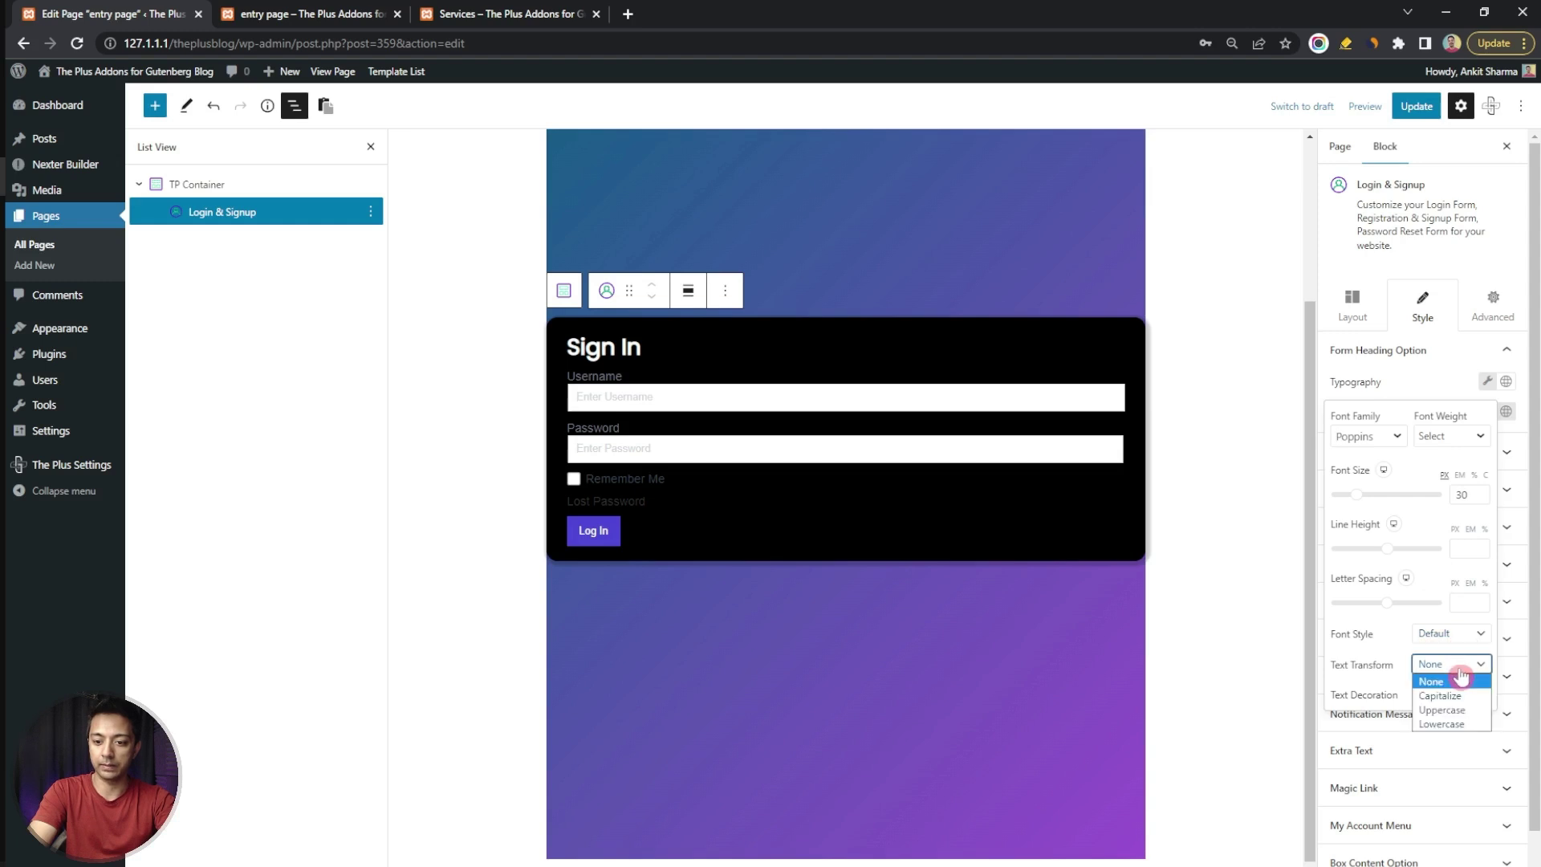
pyautogui.click(1453, 710)
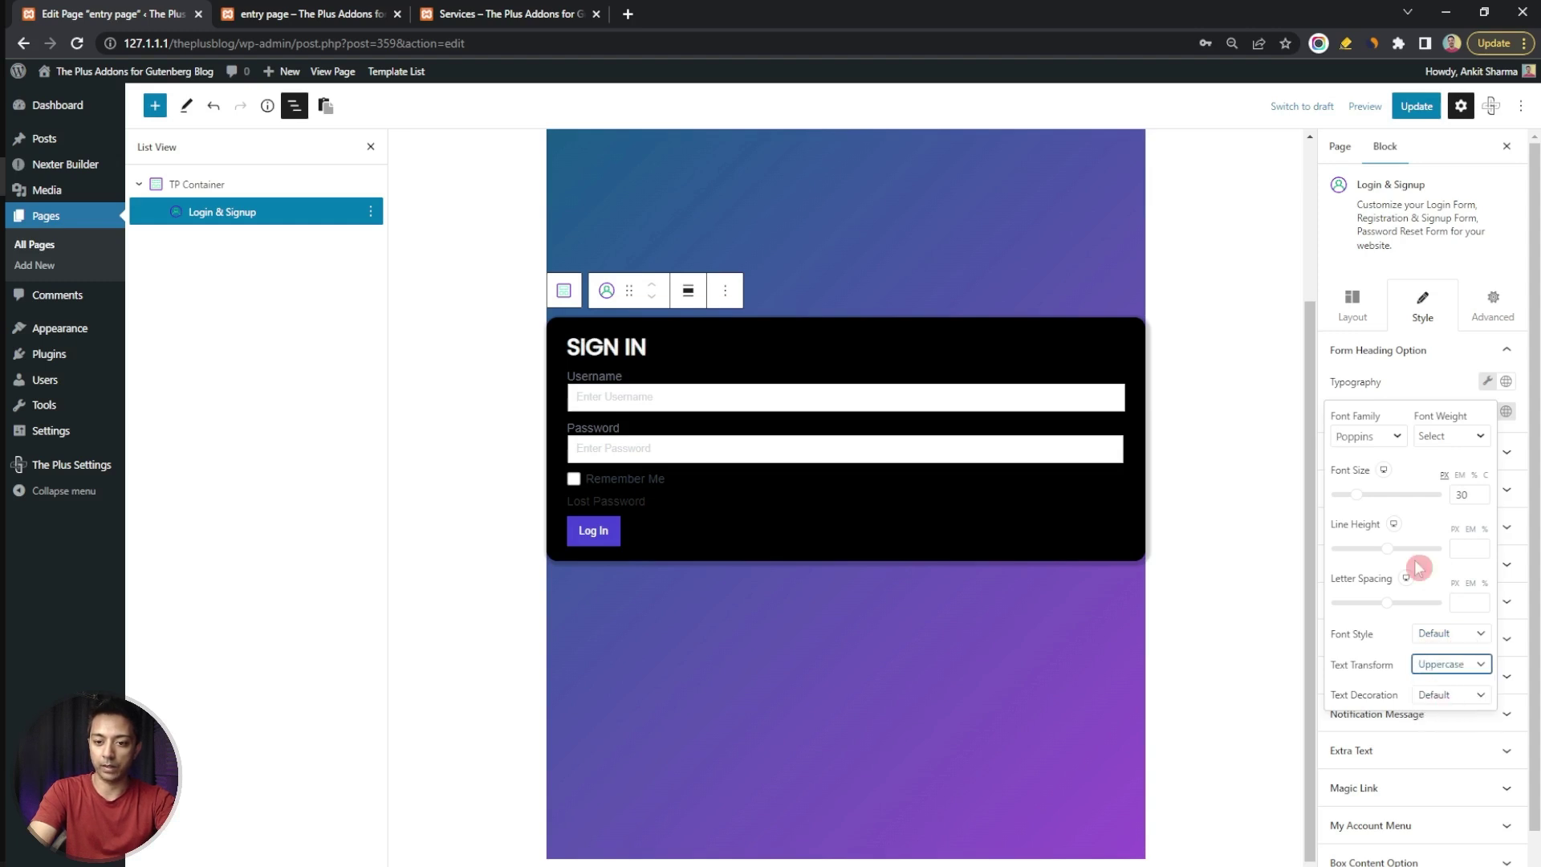
pyautogui.click(1467, 548)
pyautogui.write('2')
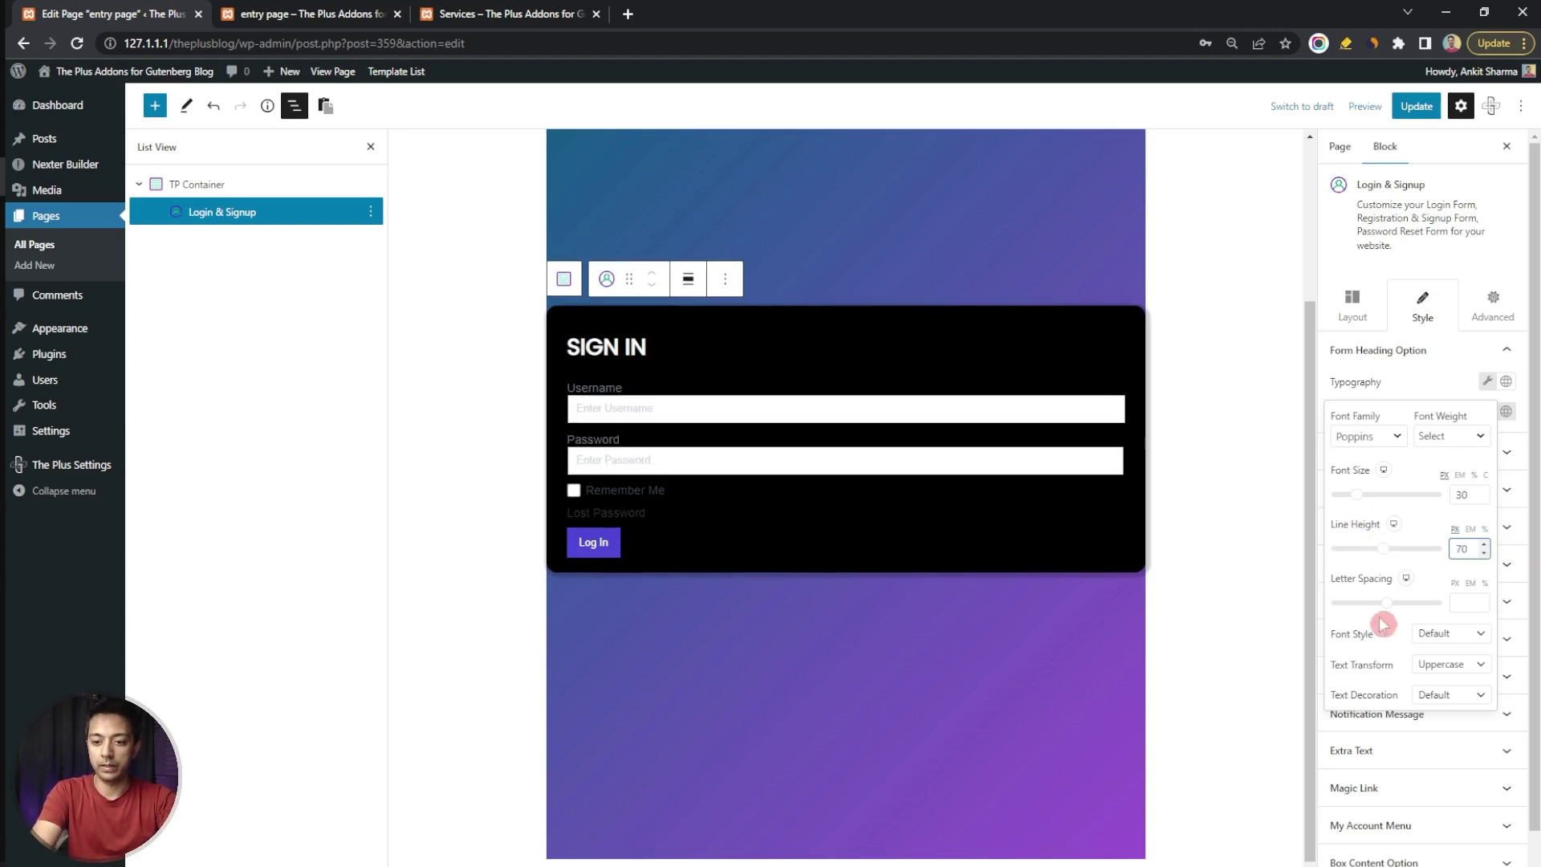
pyautogui.click(1497, 381)
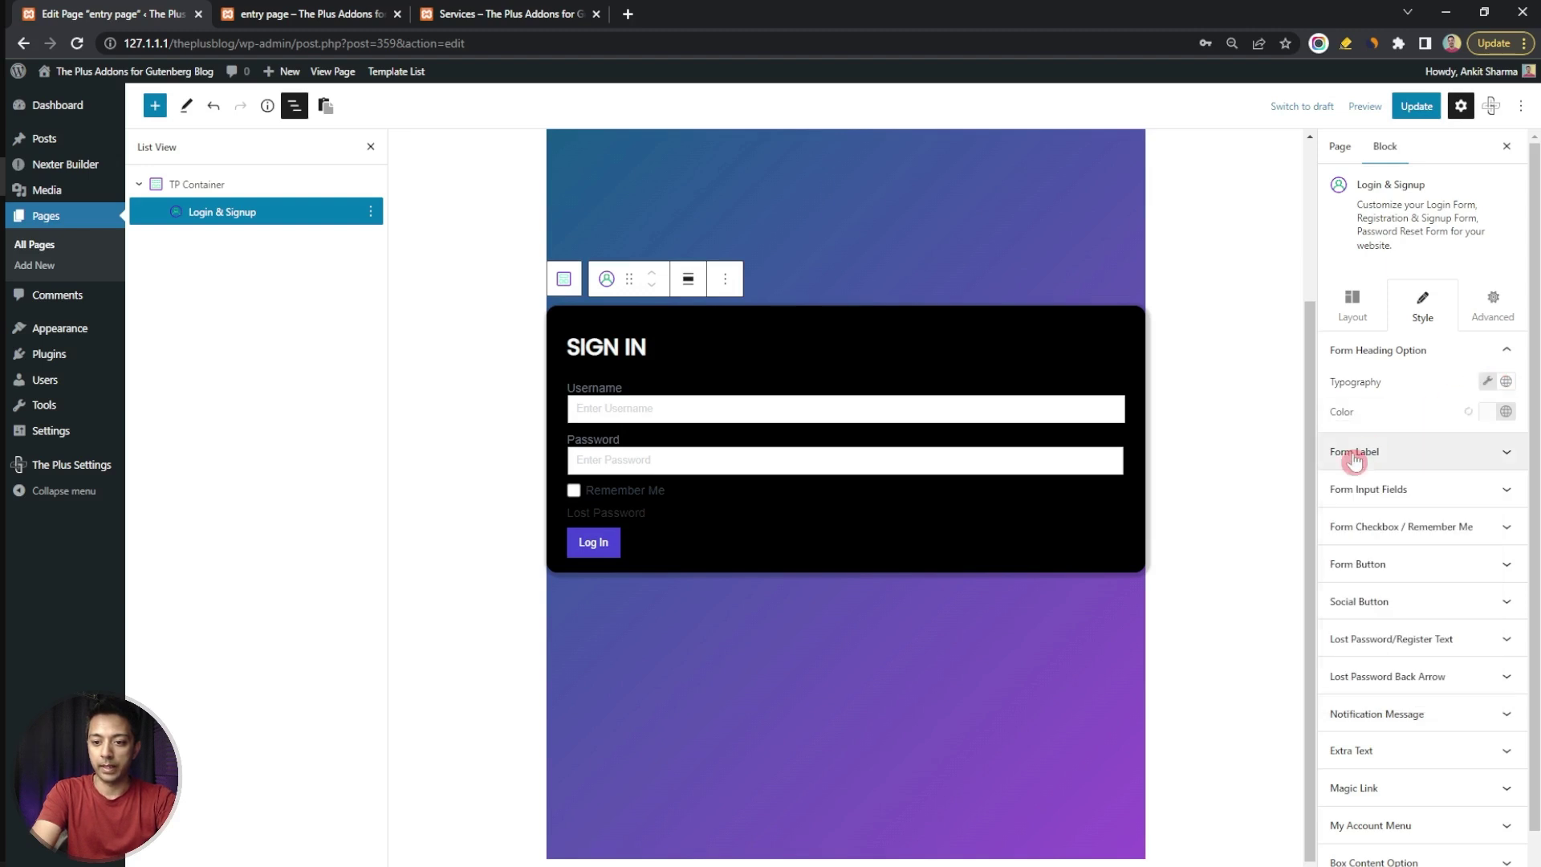
# Set the form label typography to size 15, letter spacing 2 and line height 4
pyautogui.click(1439, 455)
pyautogui.click(1487, 483)
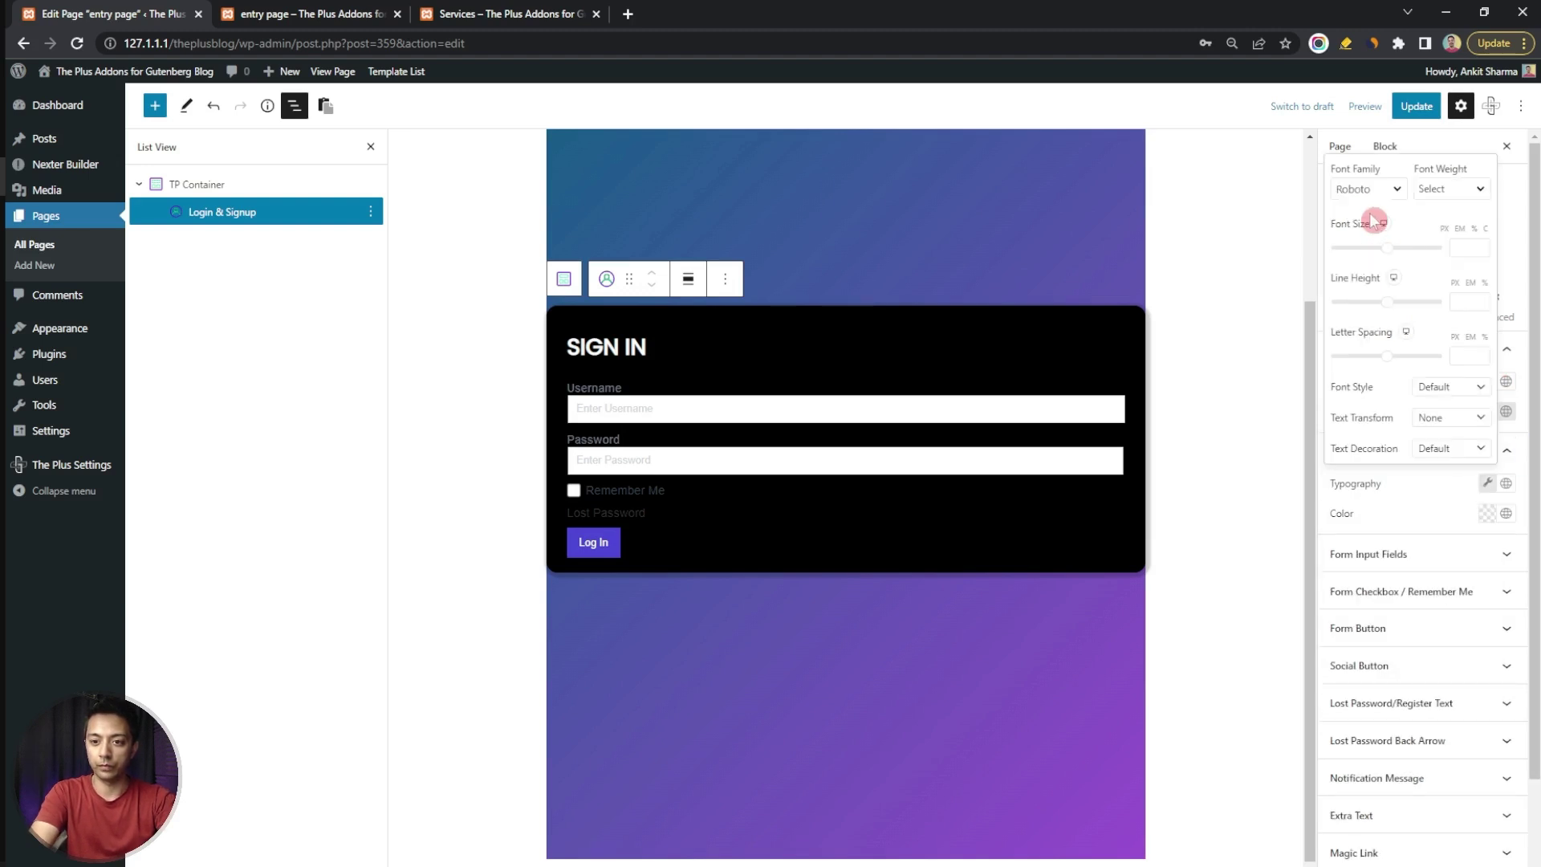
pyautogui.click(1469, 248)
pyautogui.write('12')
pyautogui.press('Up')
pyautogui.click(1457, 356)
pyautogui.write('3')
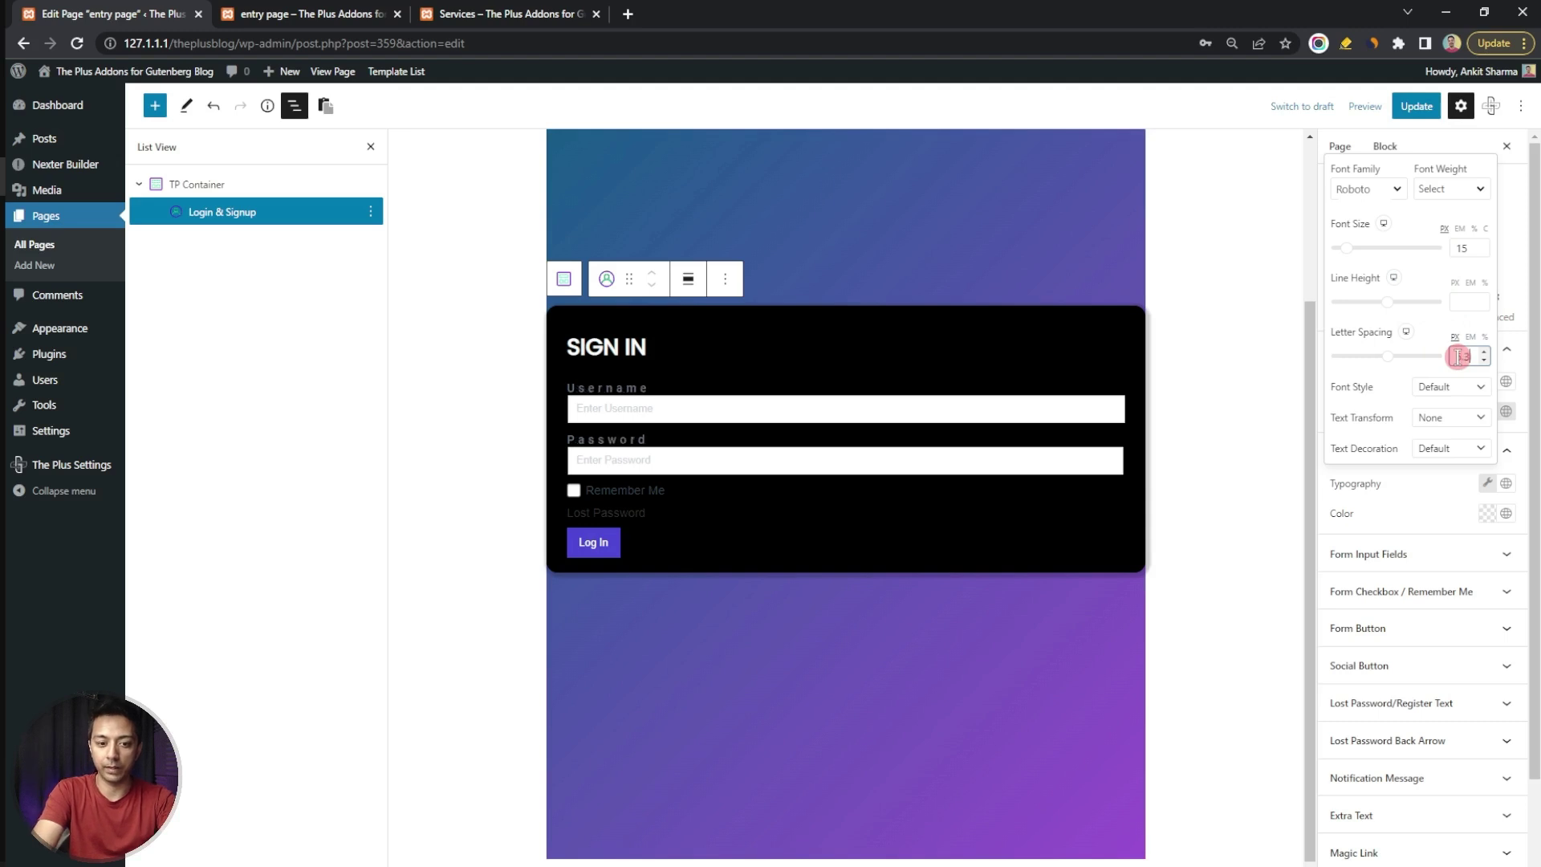
pyautogui.write('2')
pyautogui.click(1467, 302)
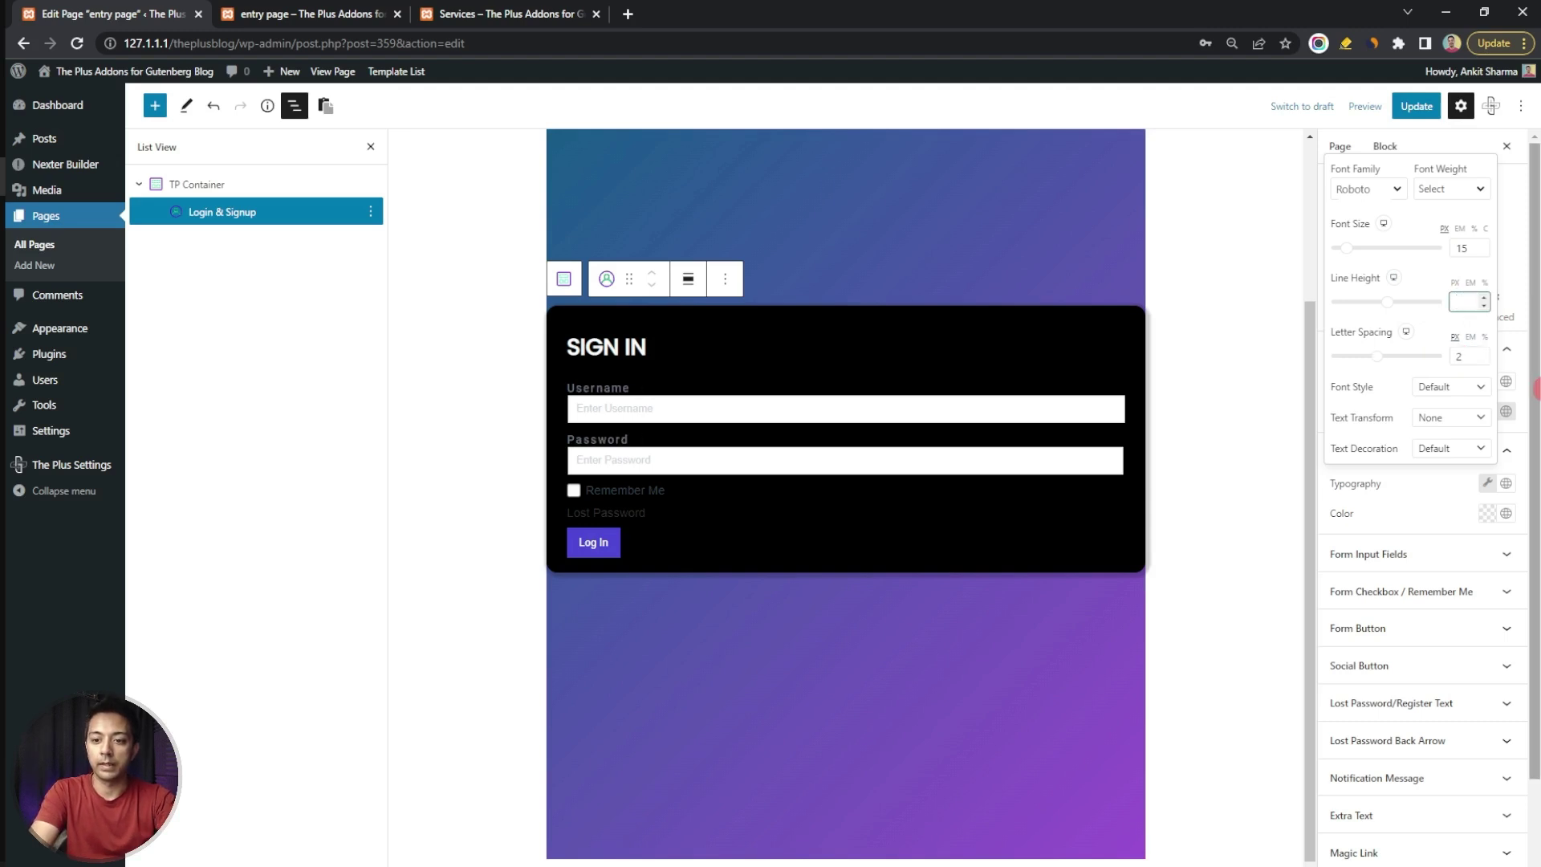
pyautogui.write('4')
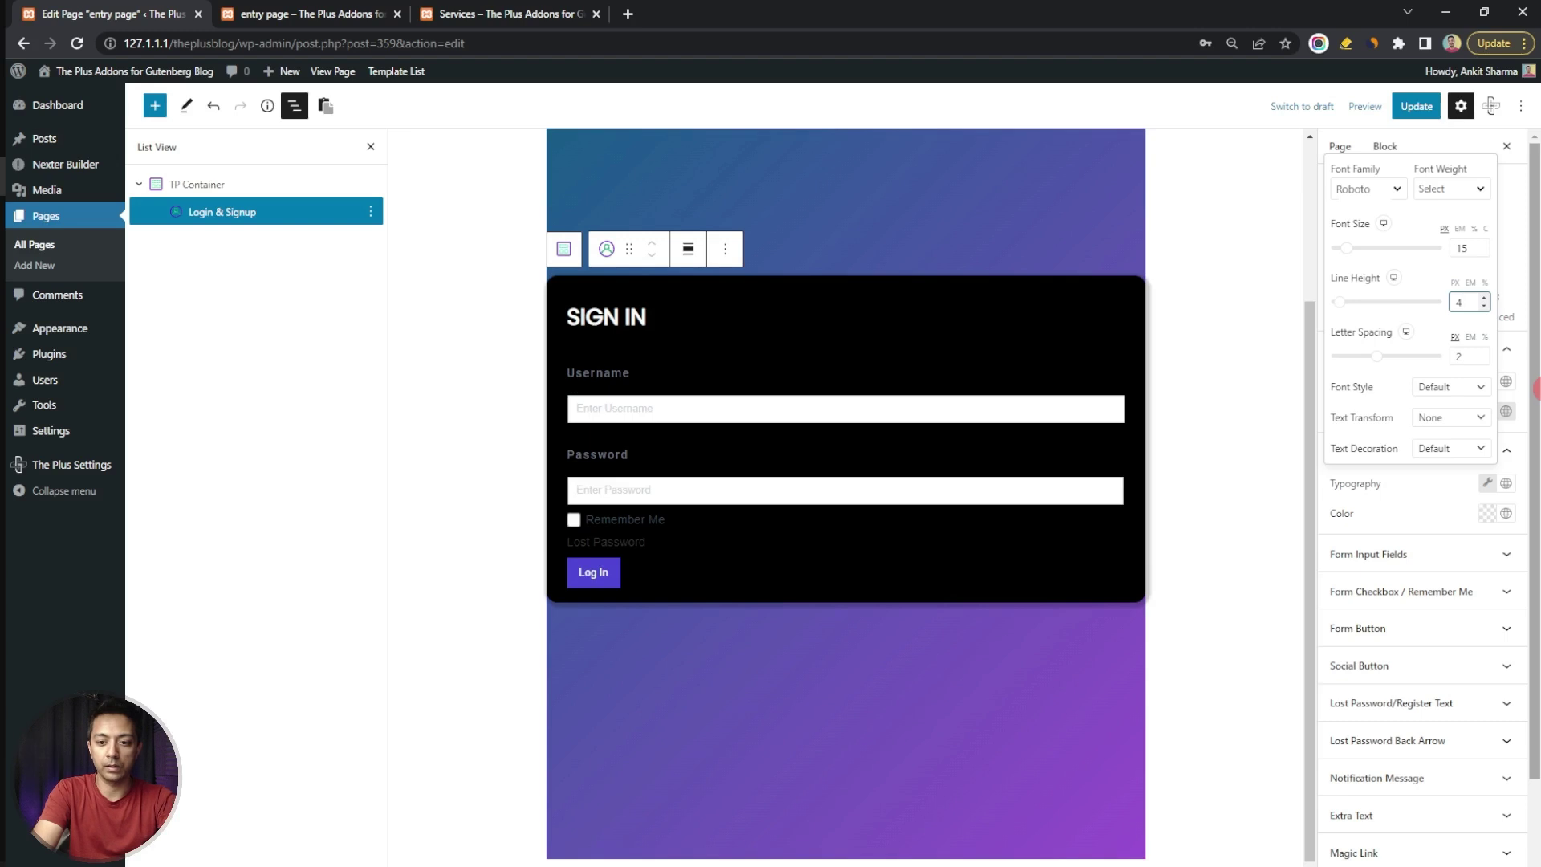
pyautogui.click(1487, 513)
# Colour the Username and Password labels with the grey Plus Global swatch
pyautogui.click(1487, 512)
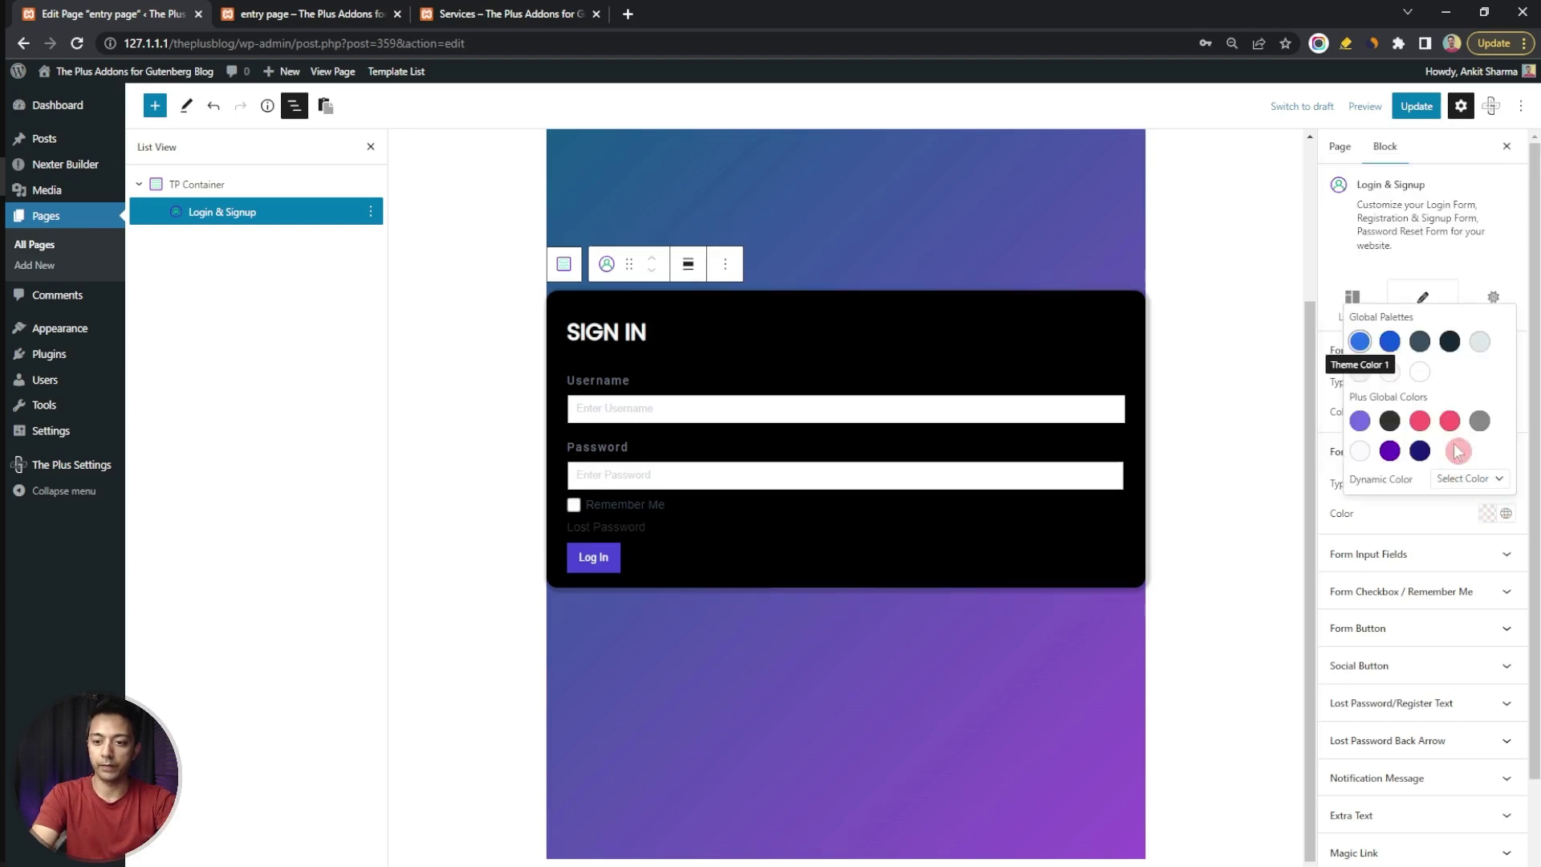
pyautogui.click(1481, 423)
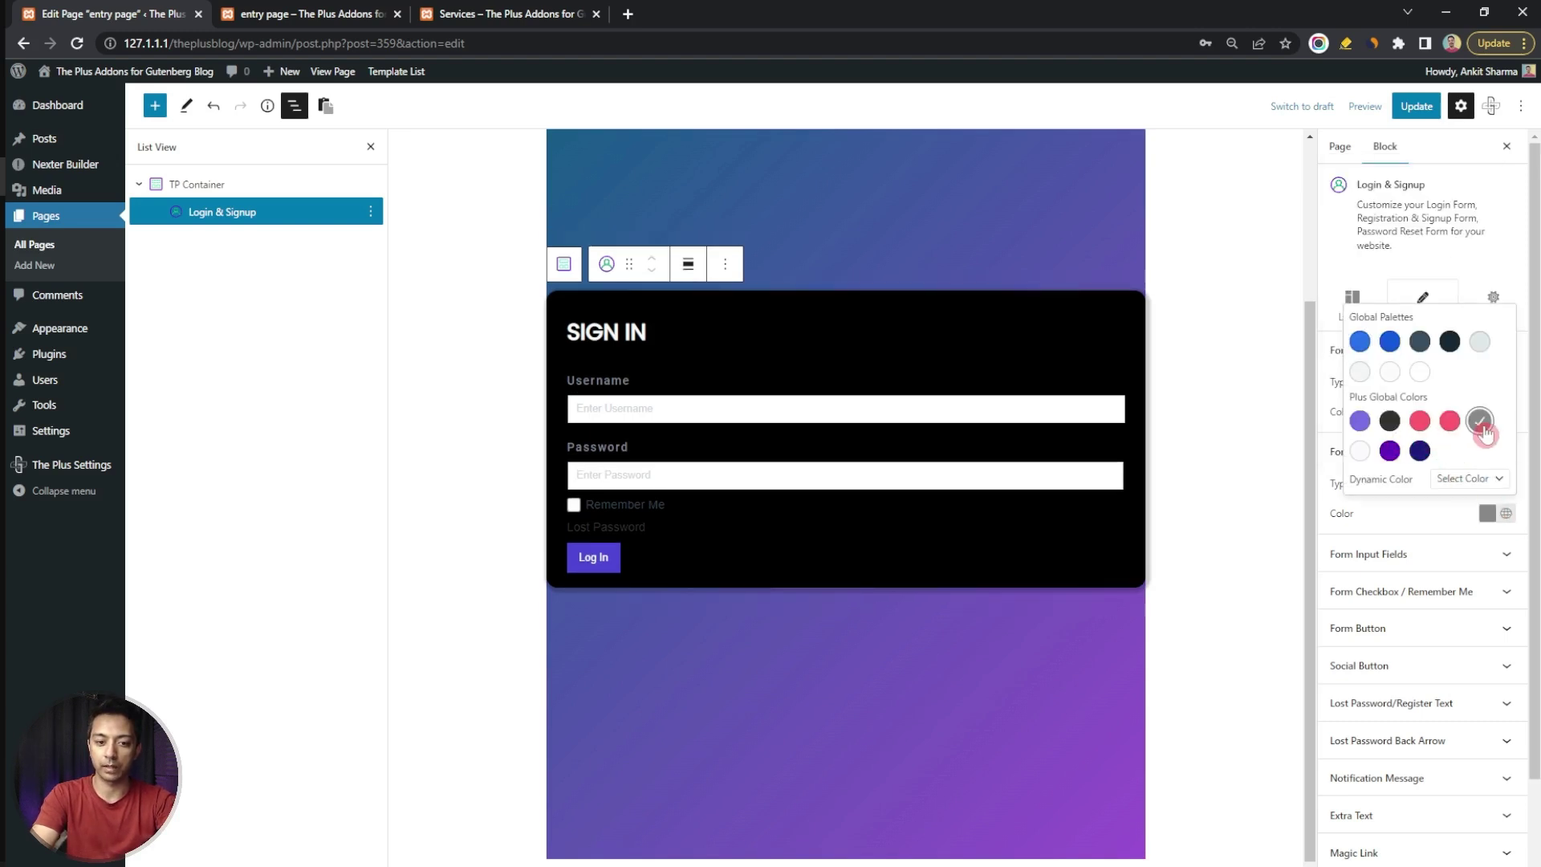
pyautogui.click(1434, 514)
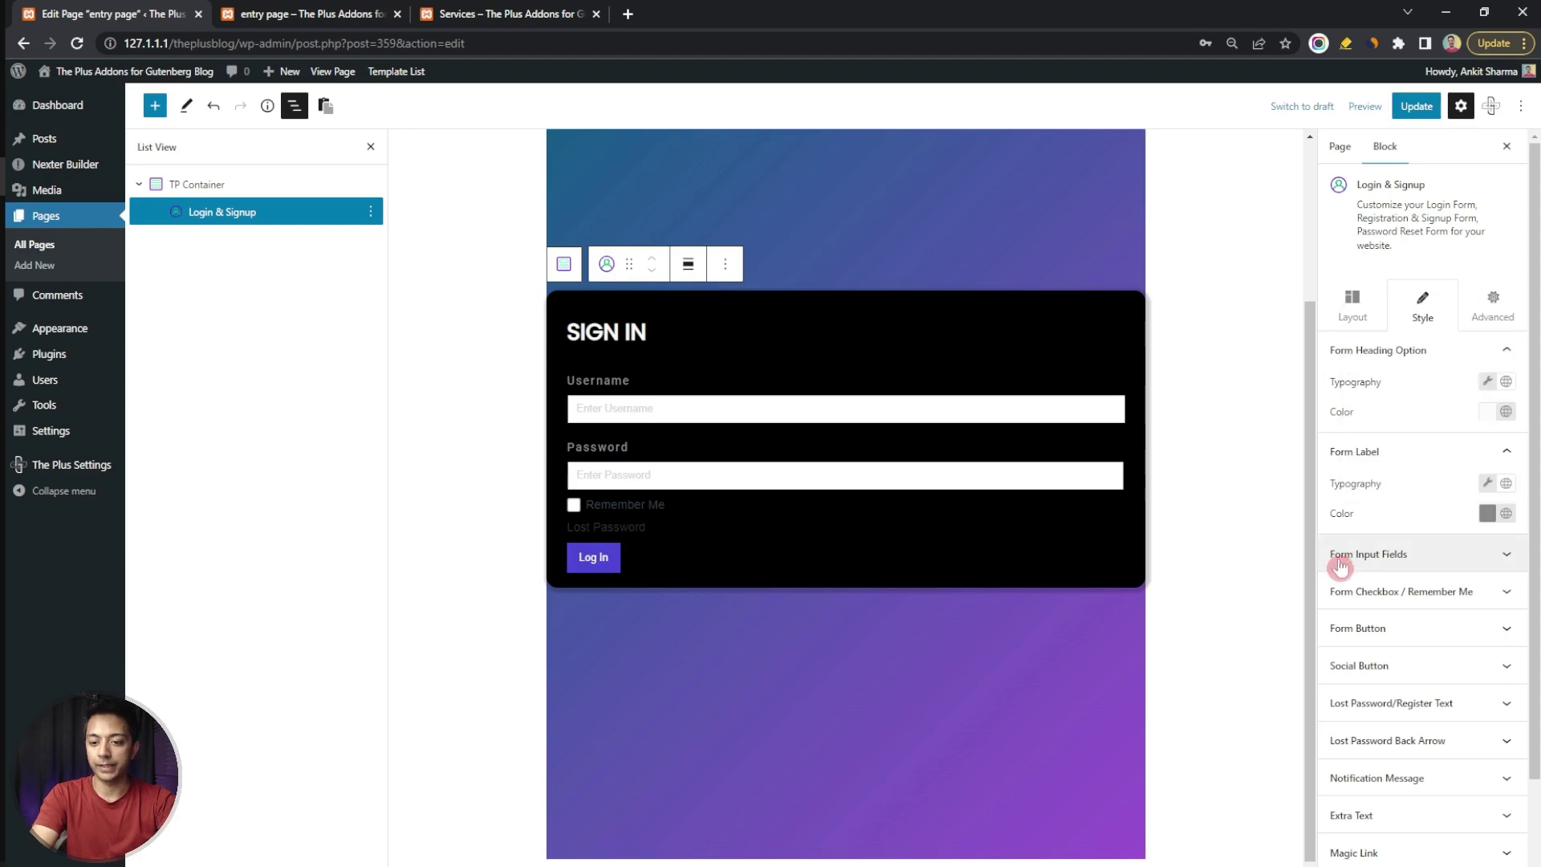
# Make the input field text italic and review the placeholder colour choices
pyautogui.click(1500, 554)
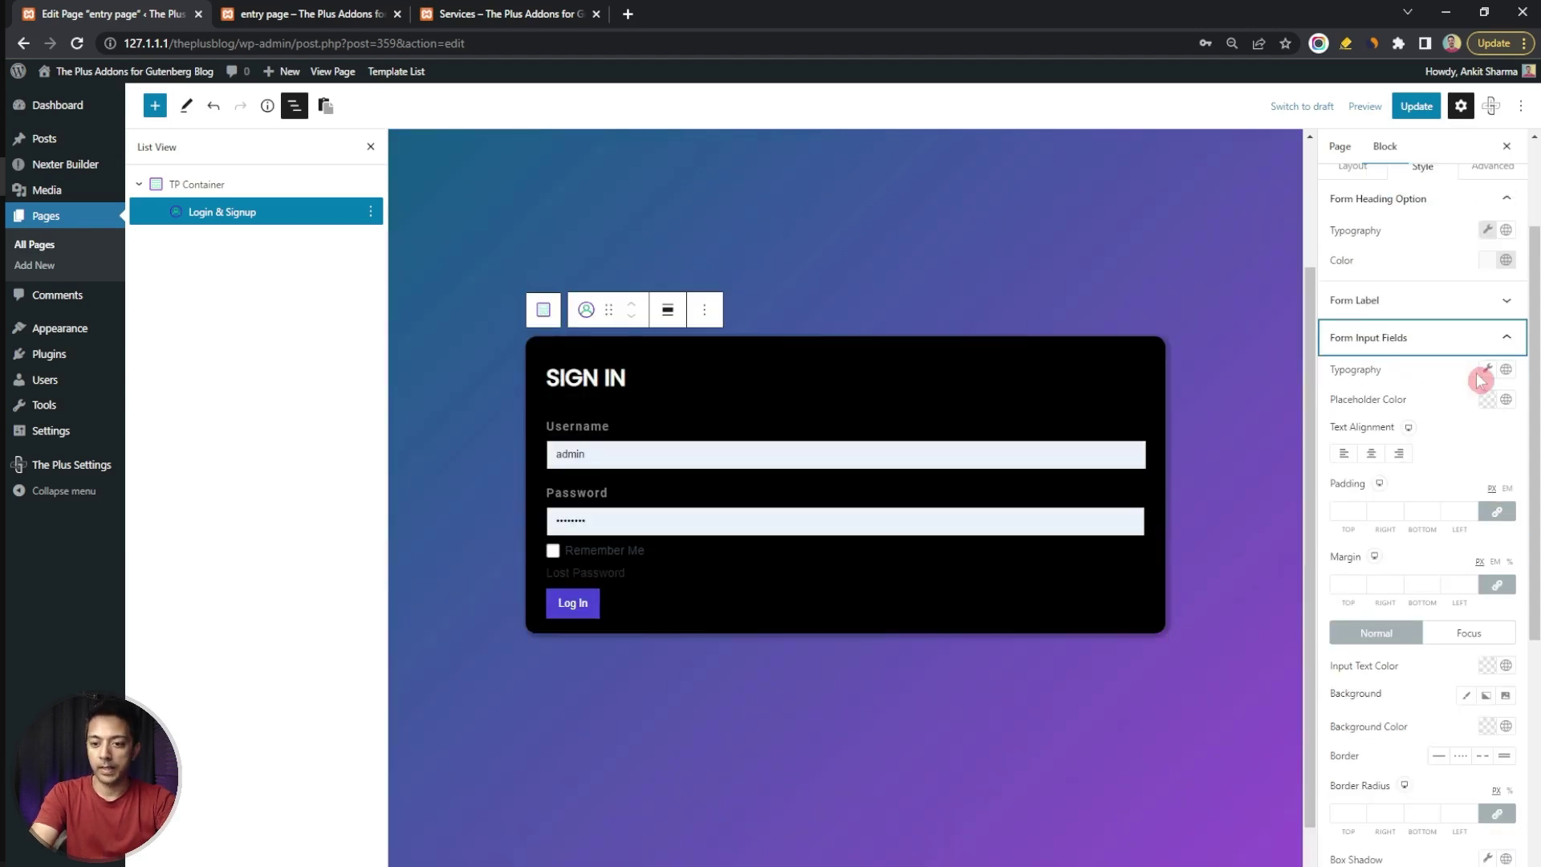
pyautogui.click(1486, 371)
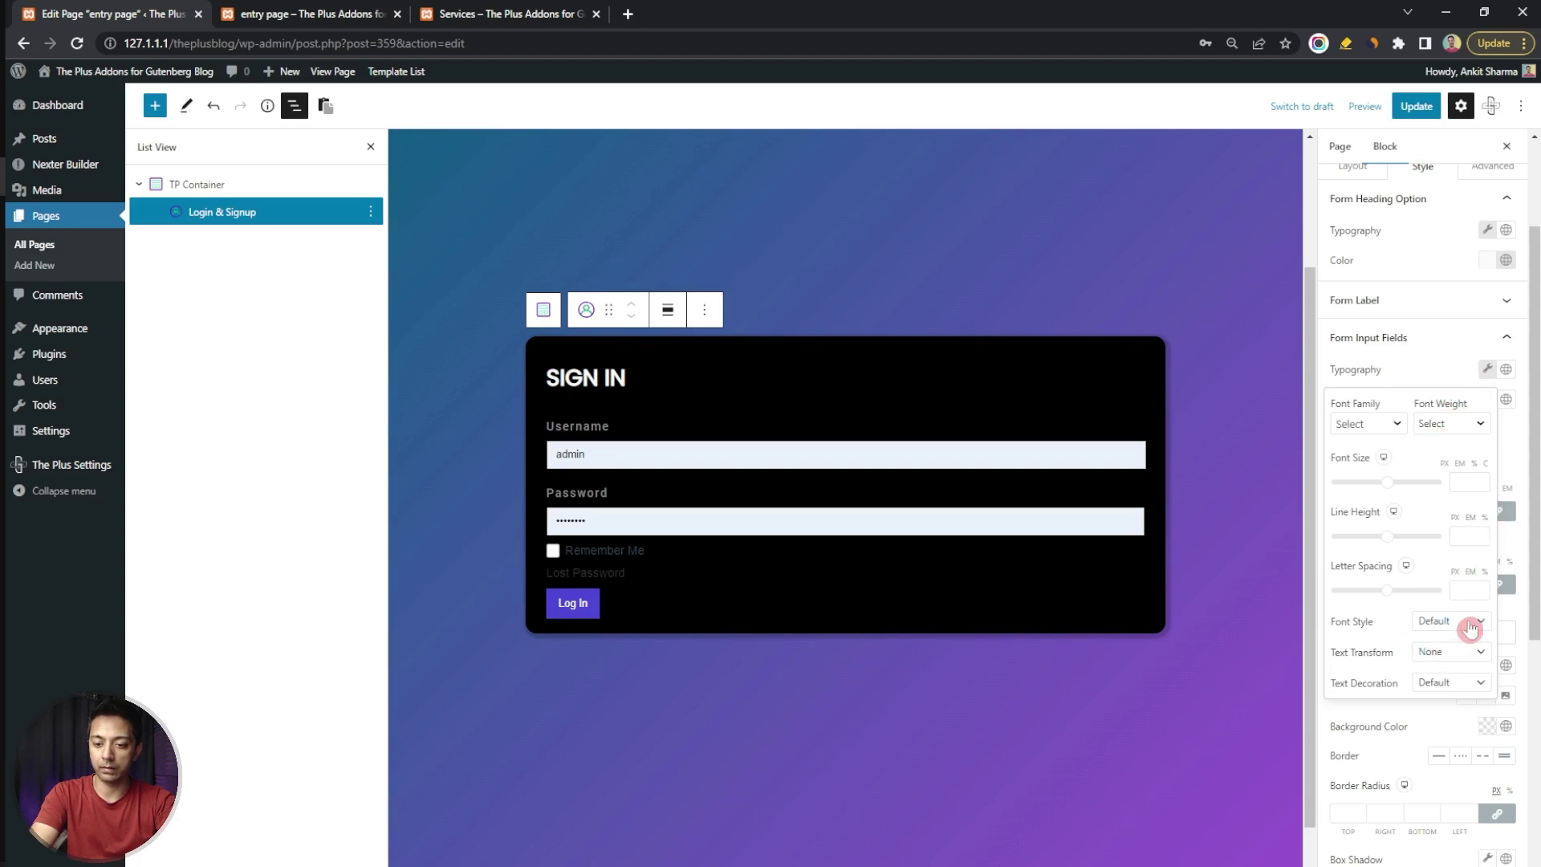
pyautogui.click(1470, 626)
pyautogui.click(1446, 664)
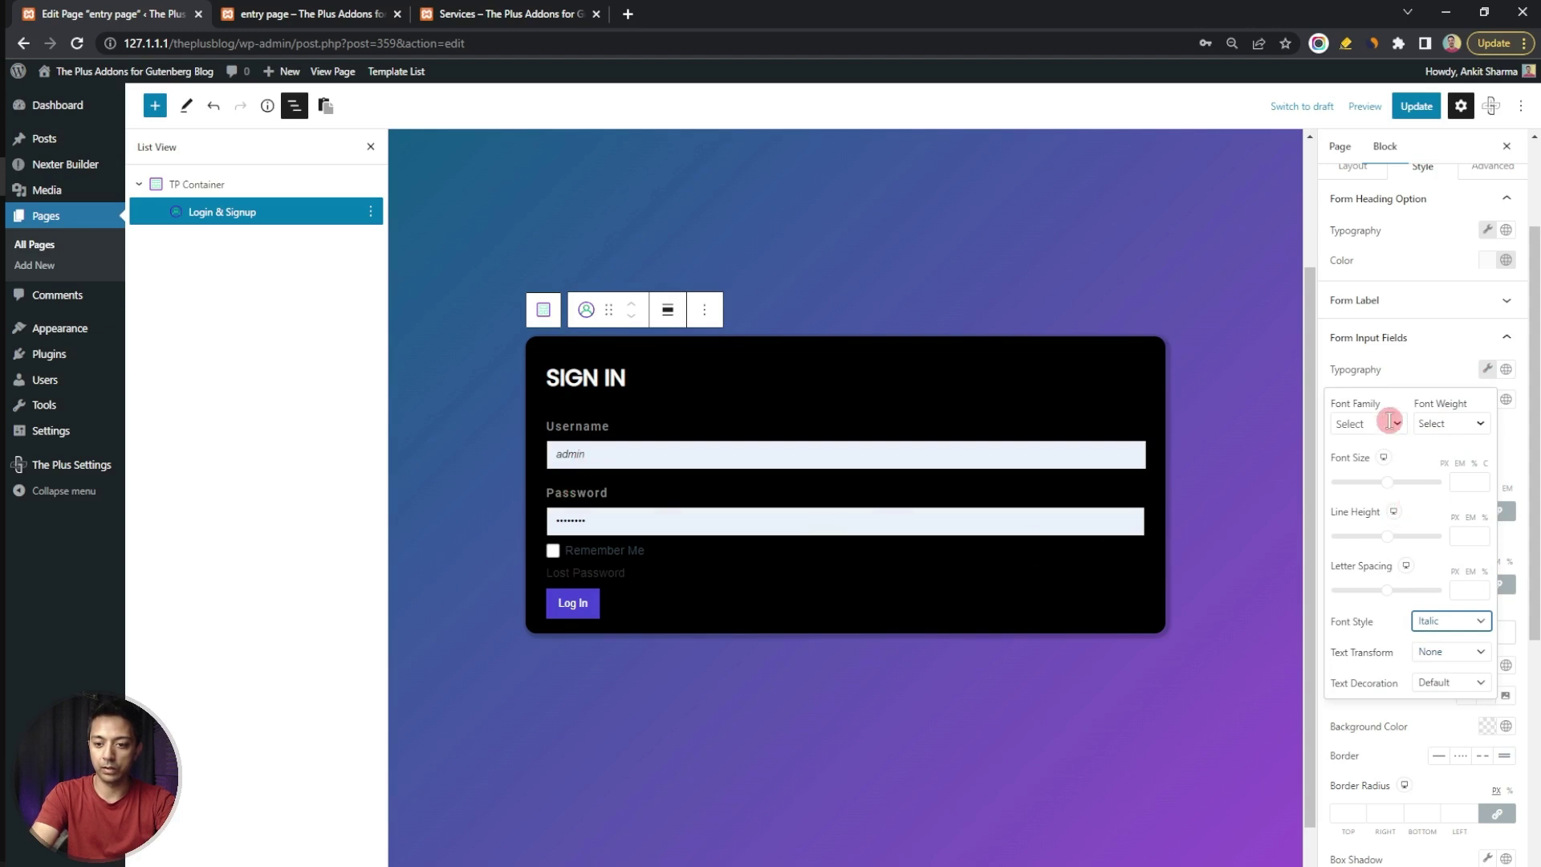
pyautogui.click(1382, 386)
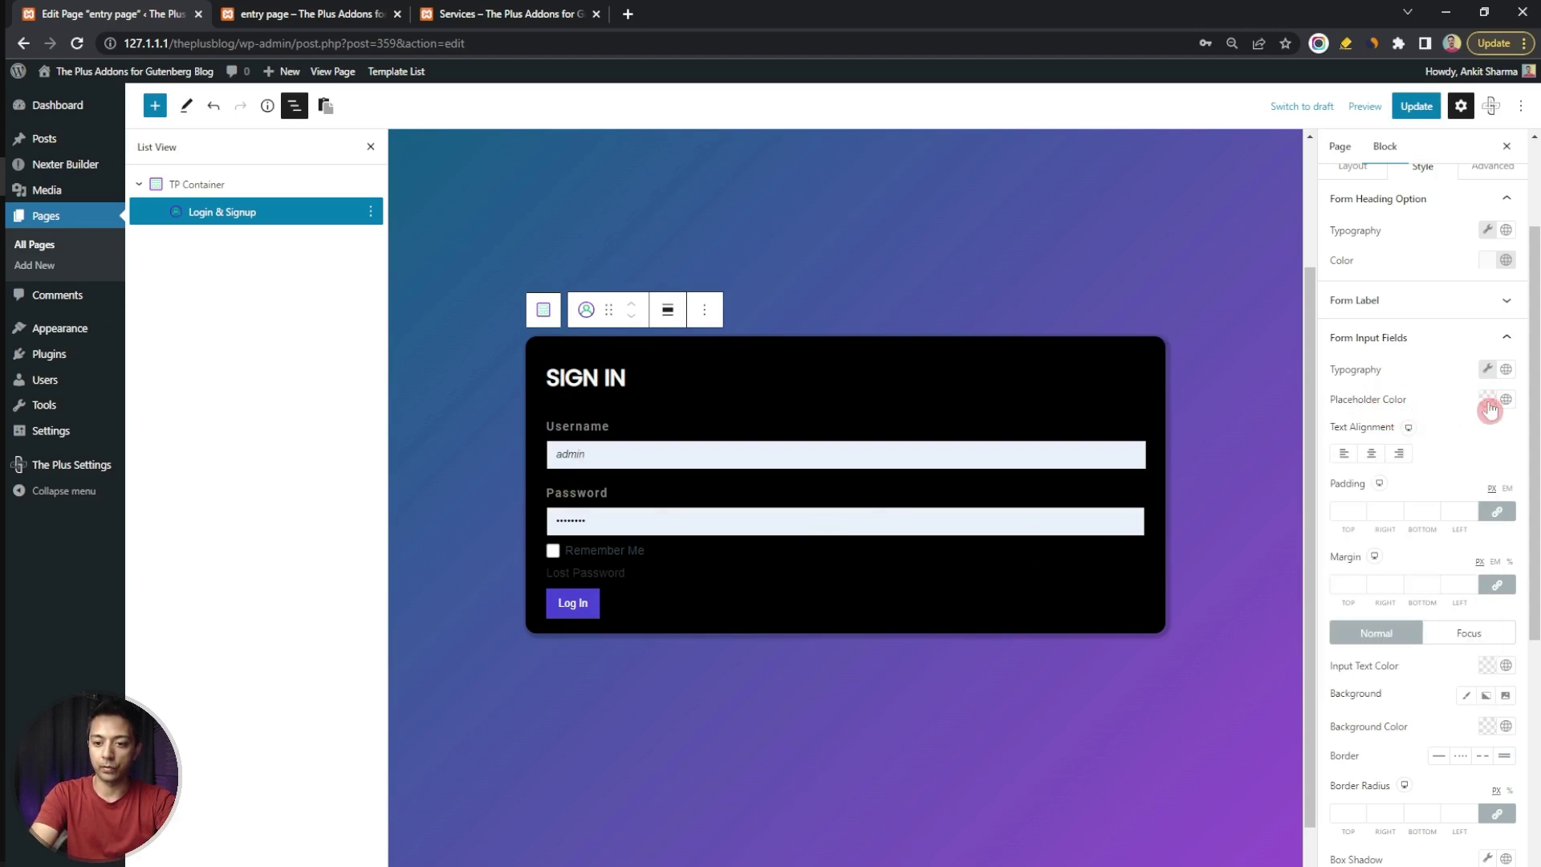
pyautogui.click(1506, 402)
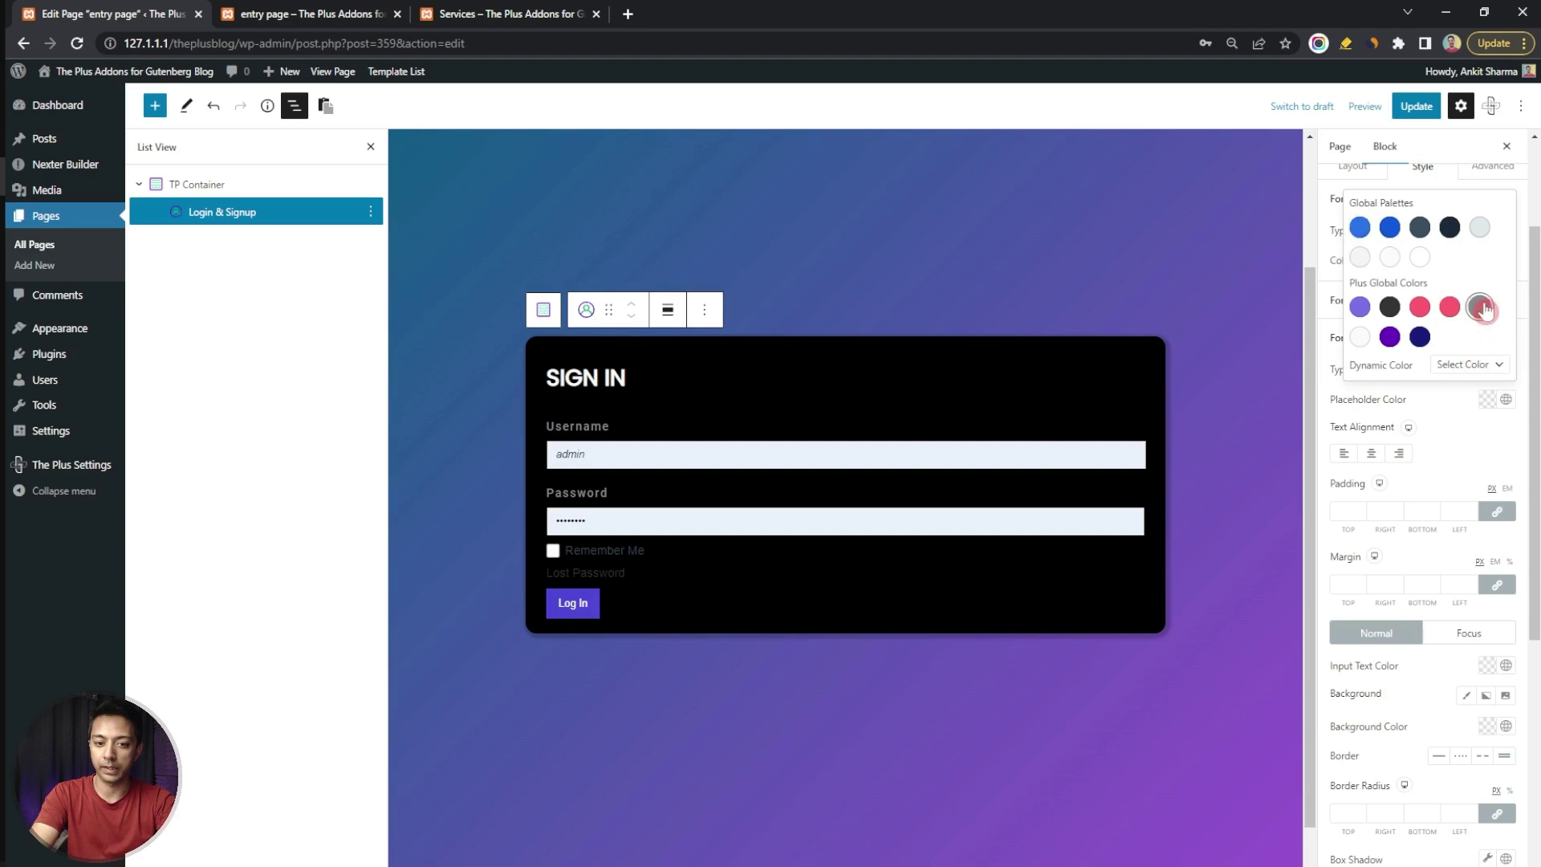
pyautogui.click(1456, 393)
pyautogui.click(1368, 337)
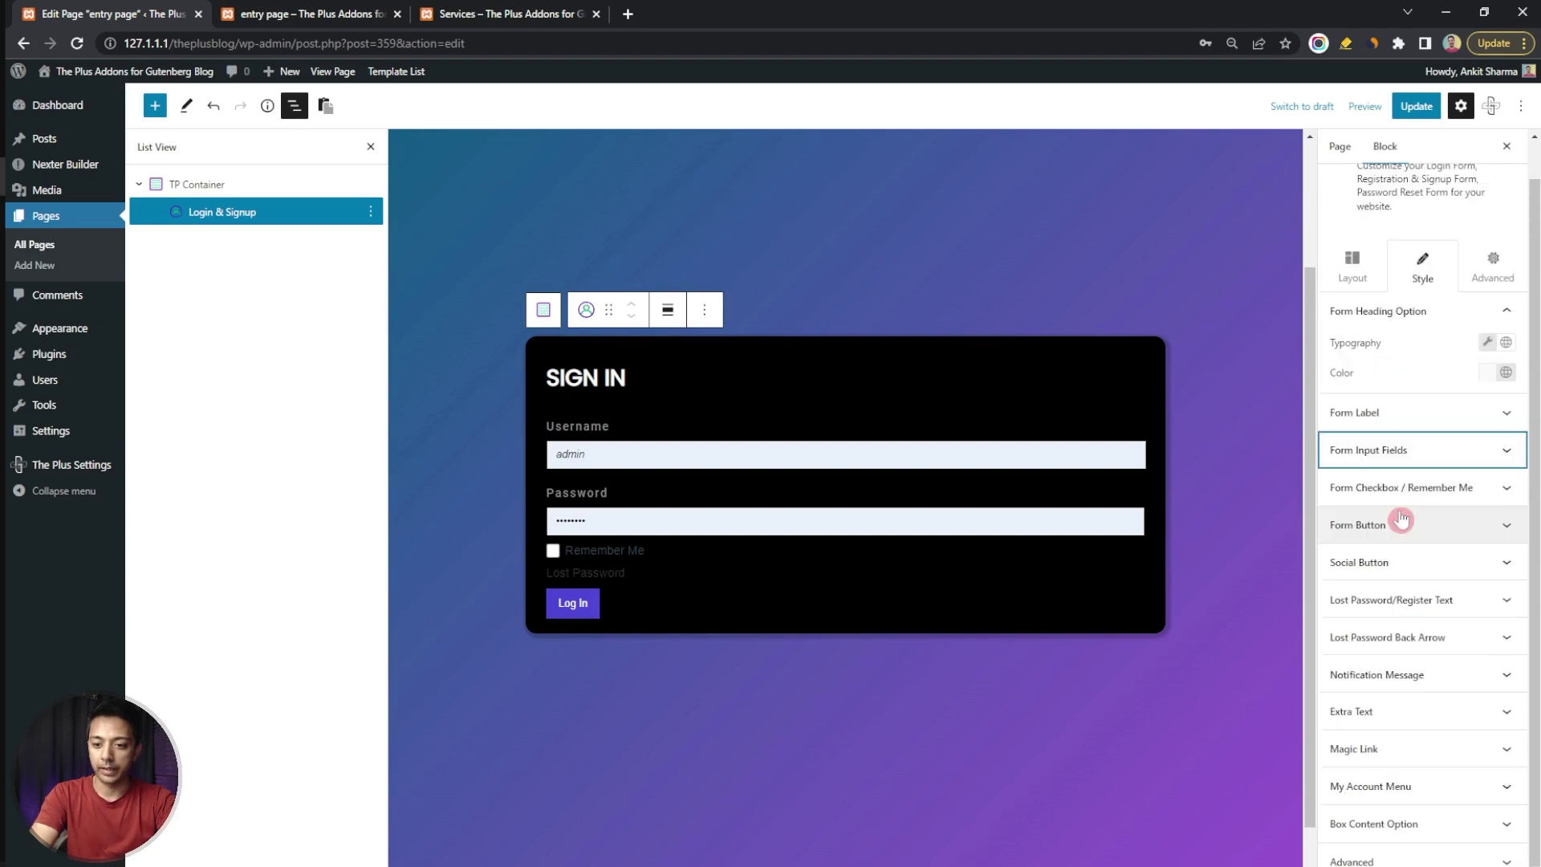
# Set the Remember Me checkbox text colour to the grey swatch
pyautogui.click(1516, 491)
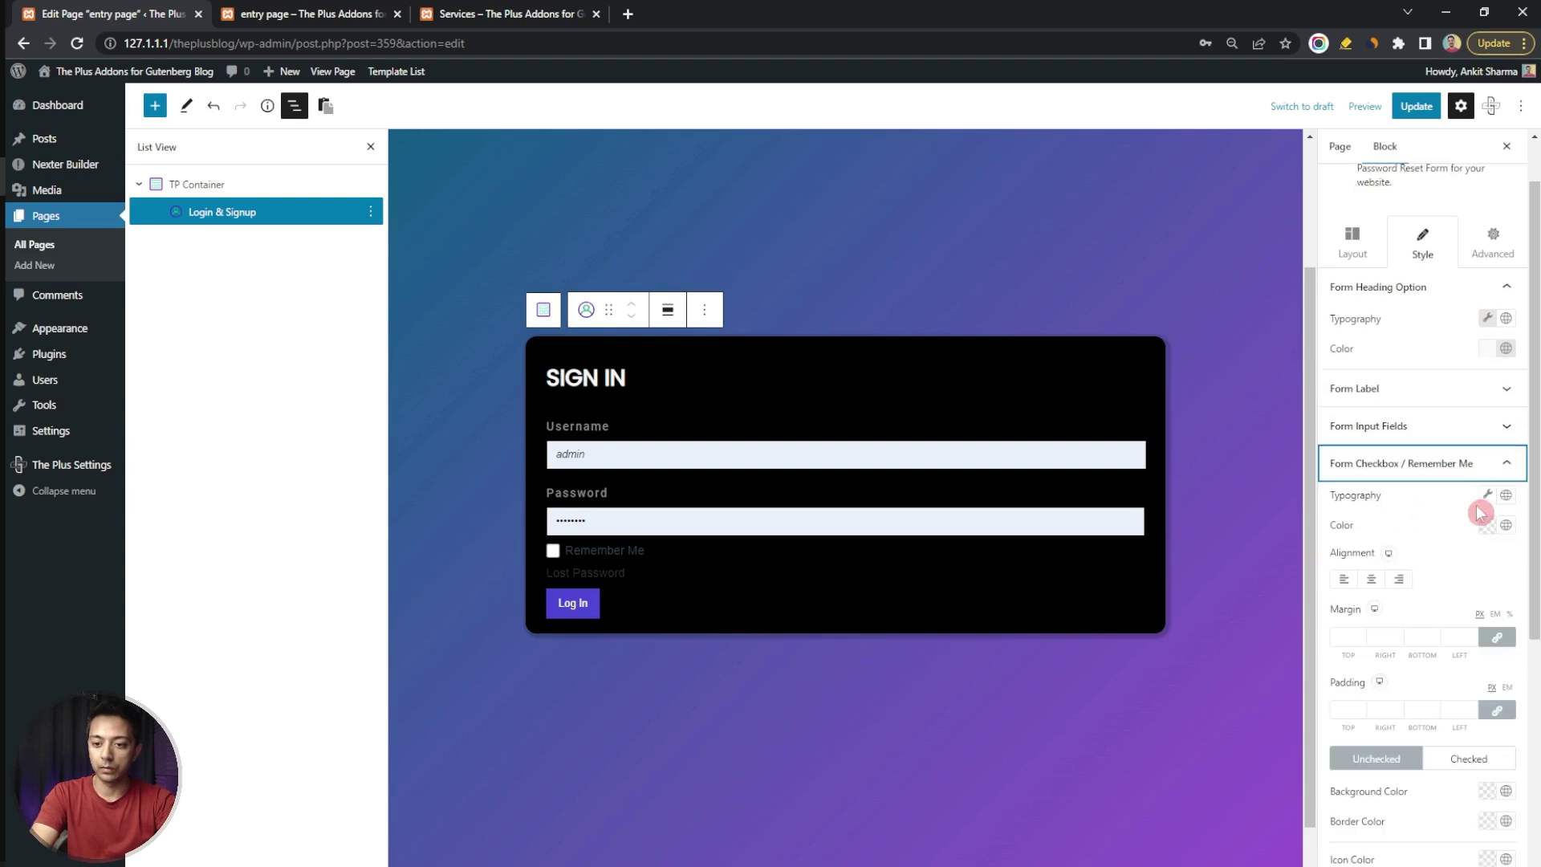
pyautogui.click(1502, 529)
pyautogui.click(1480, 434)
pyautogui.click(1472, 511)
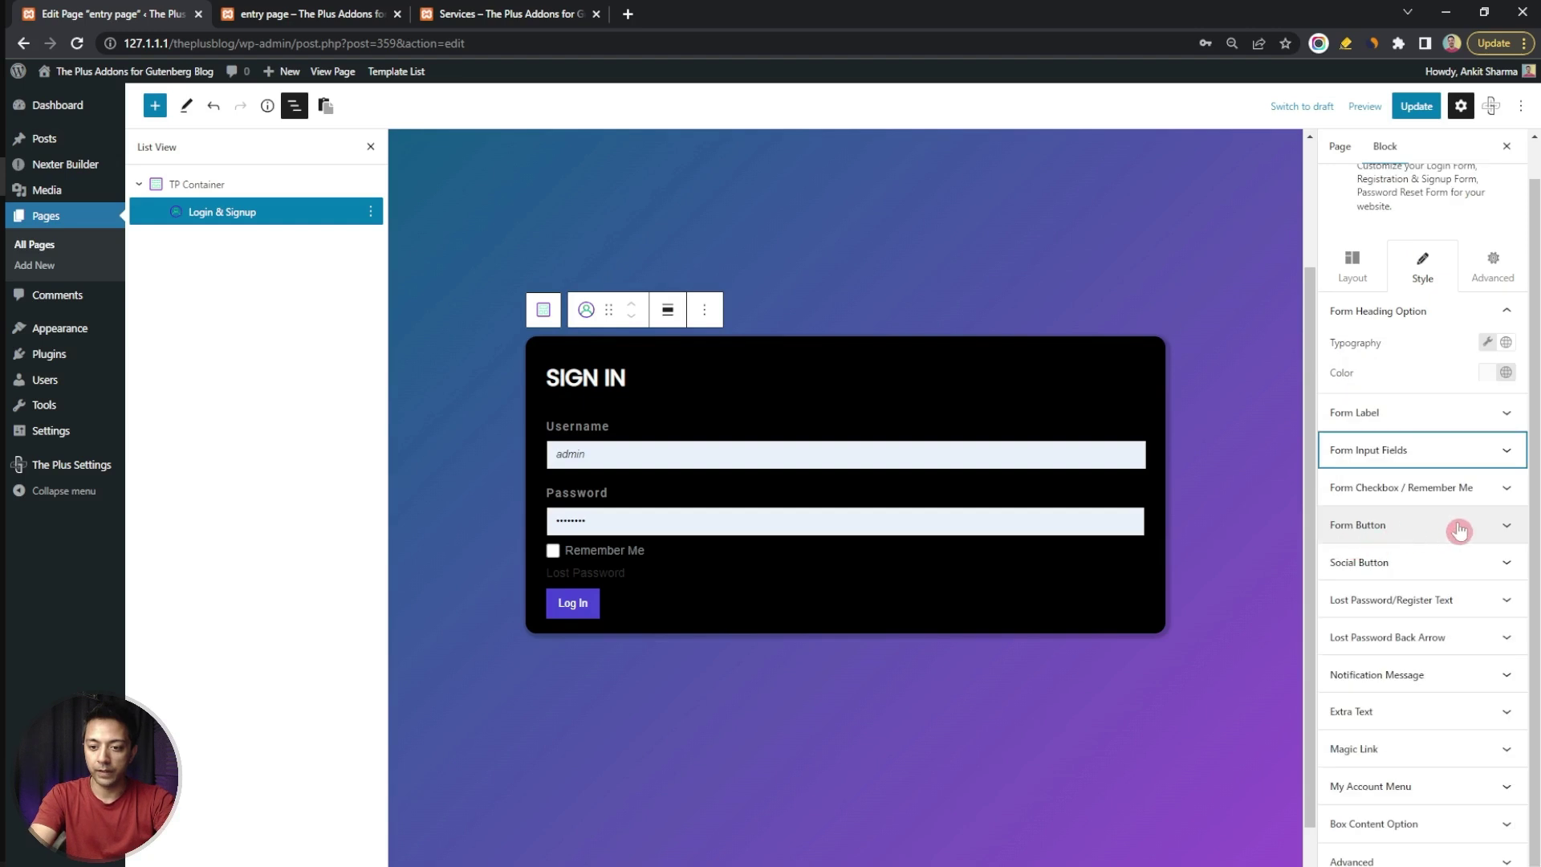
pyautogui.click(1457, 523)
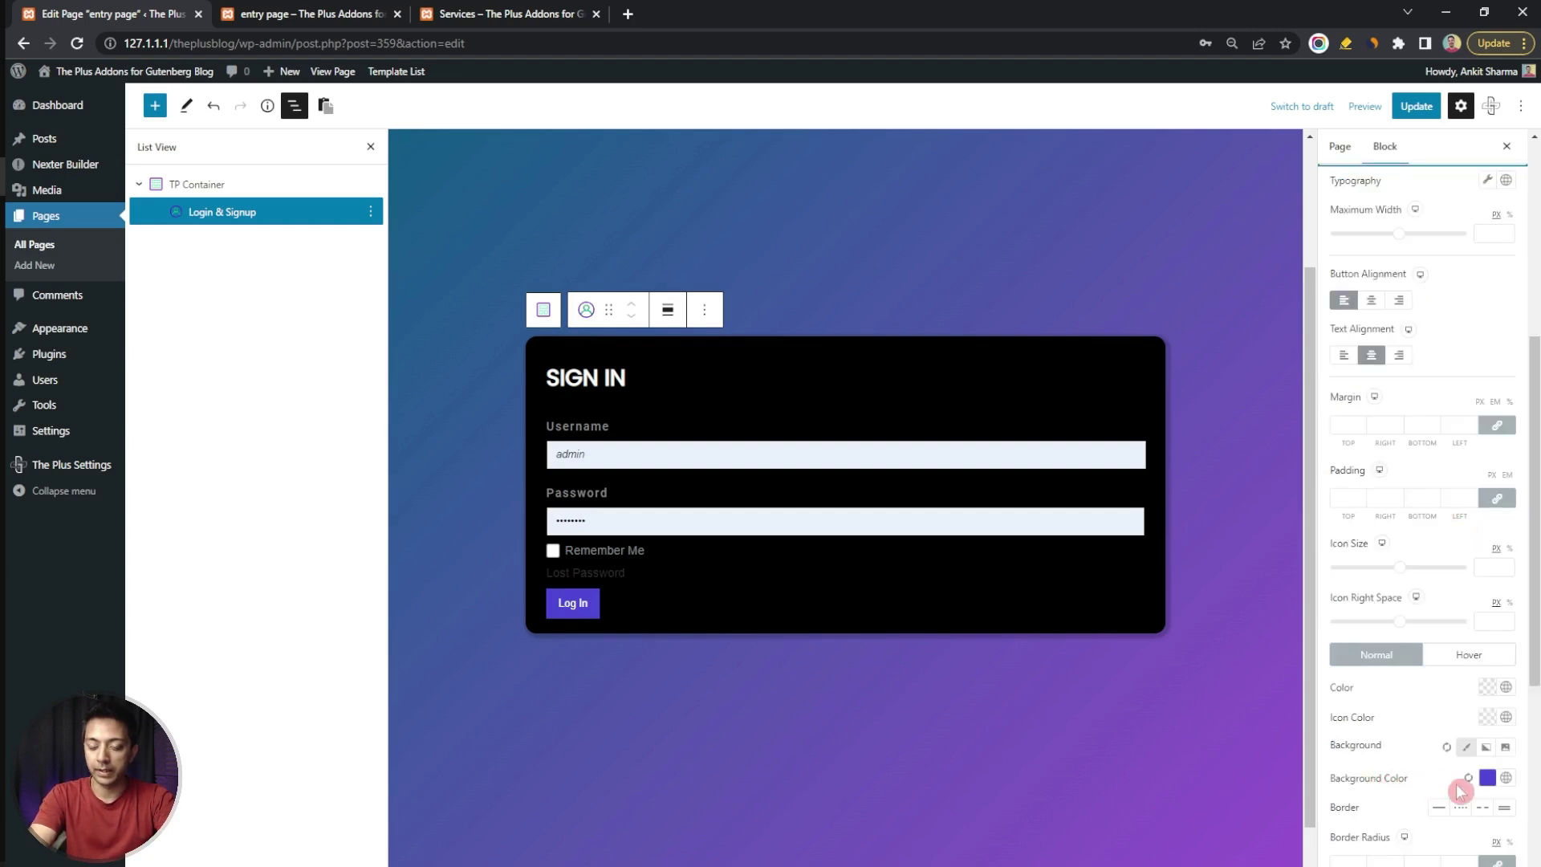
# Make the Log In button background pink
pyautogui.click(1506, 779)
pyautogui.click(1419, 686)
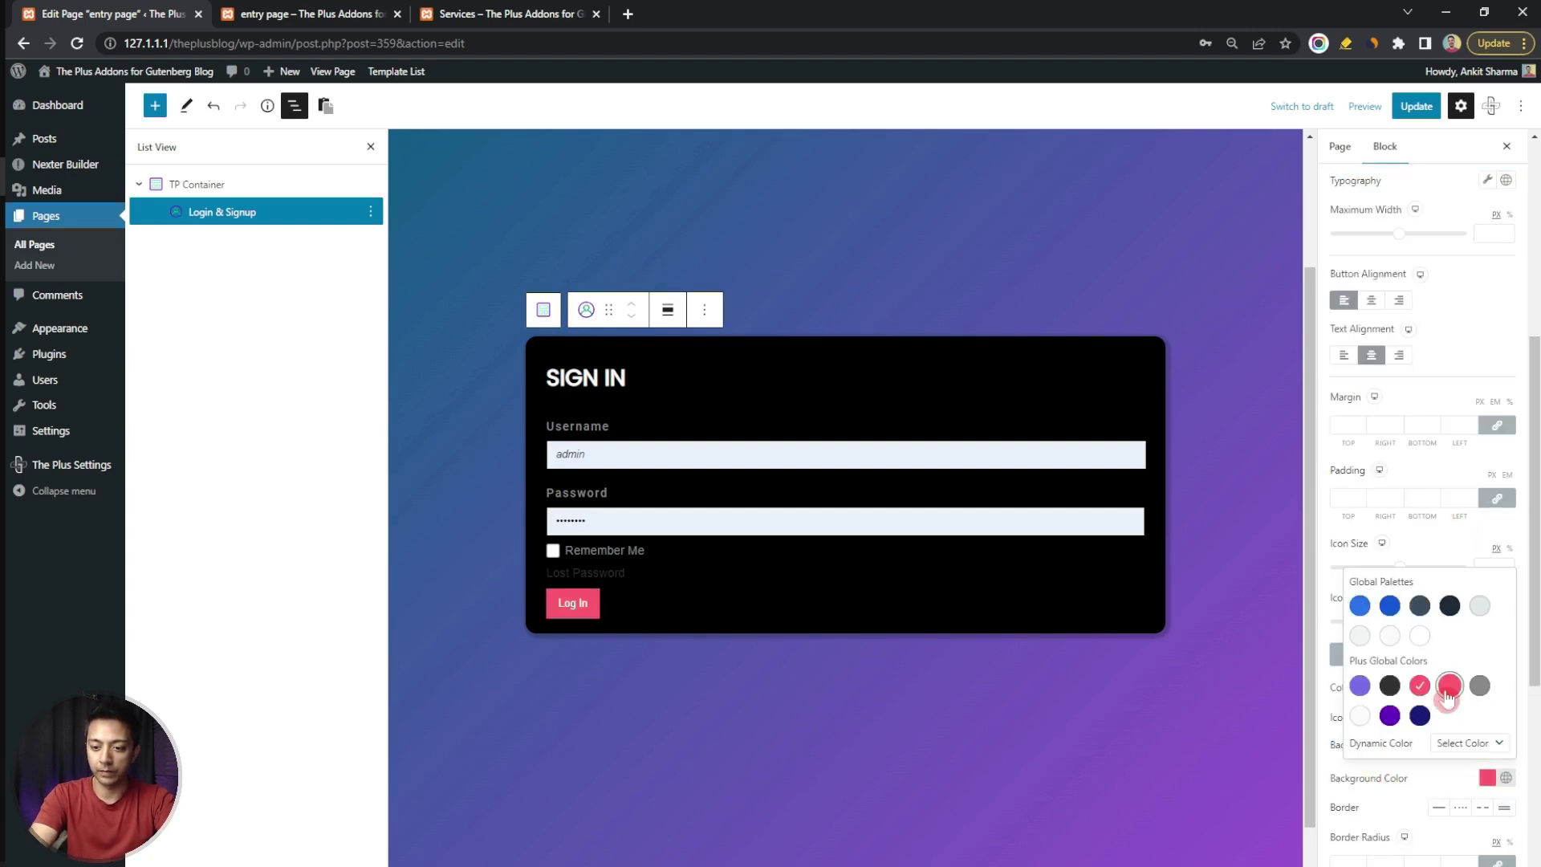
pyautogui.click(1427, 783)
pyautogui.scroll(2, 1422, 329)
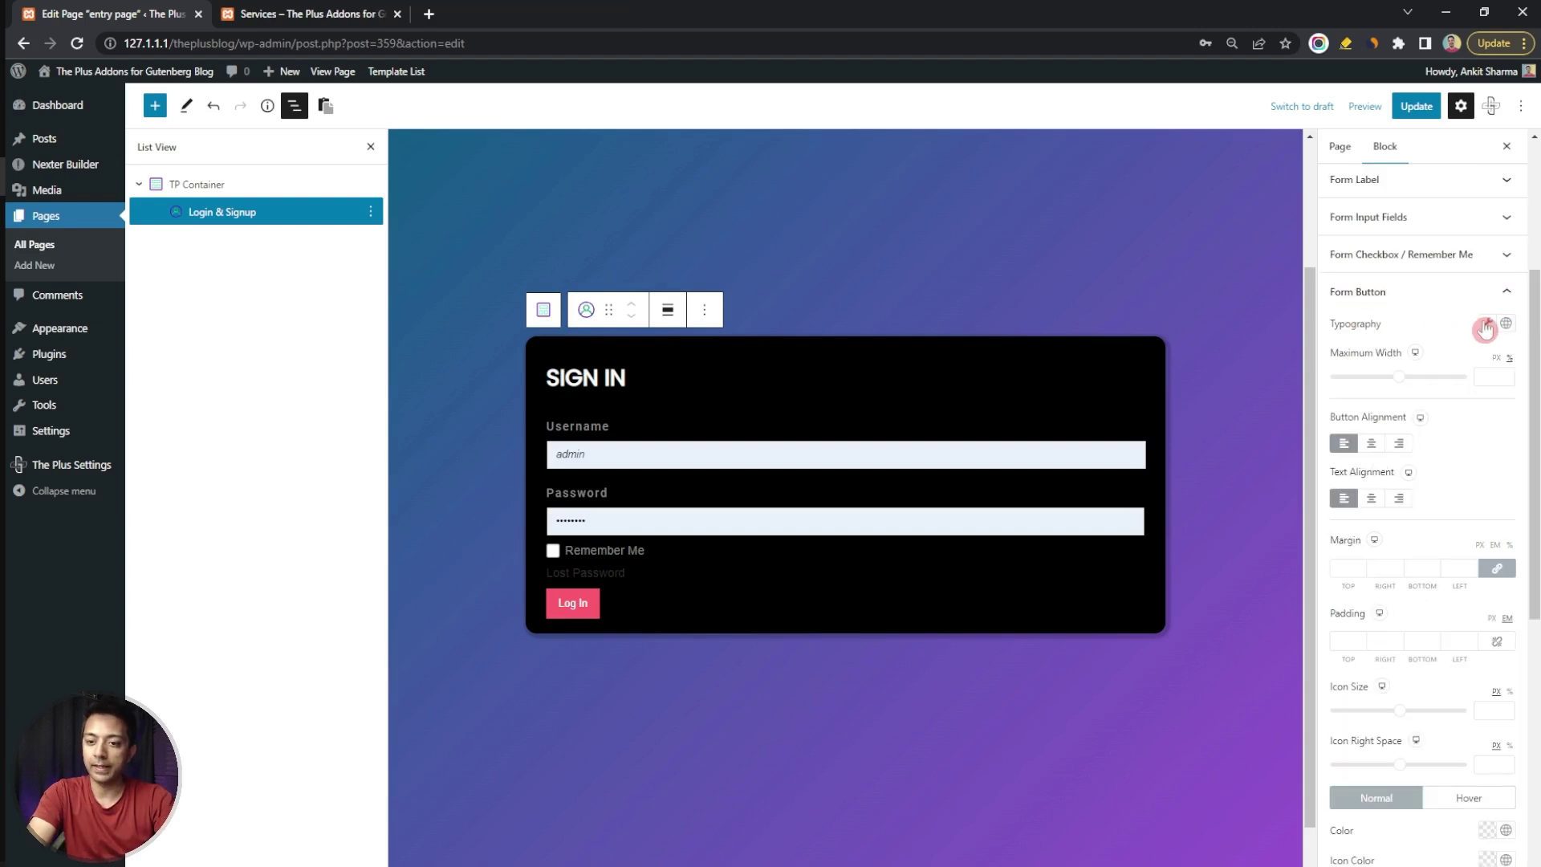
# Set the button typography to Poppins with font weight 600
pyautogui.click(1485, 324)
pyautogui.click(1364, 378)
pyautogui.write('pop')
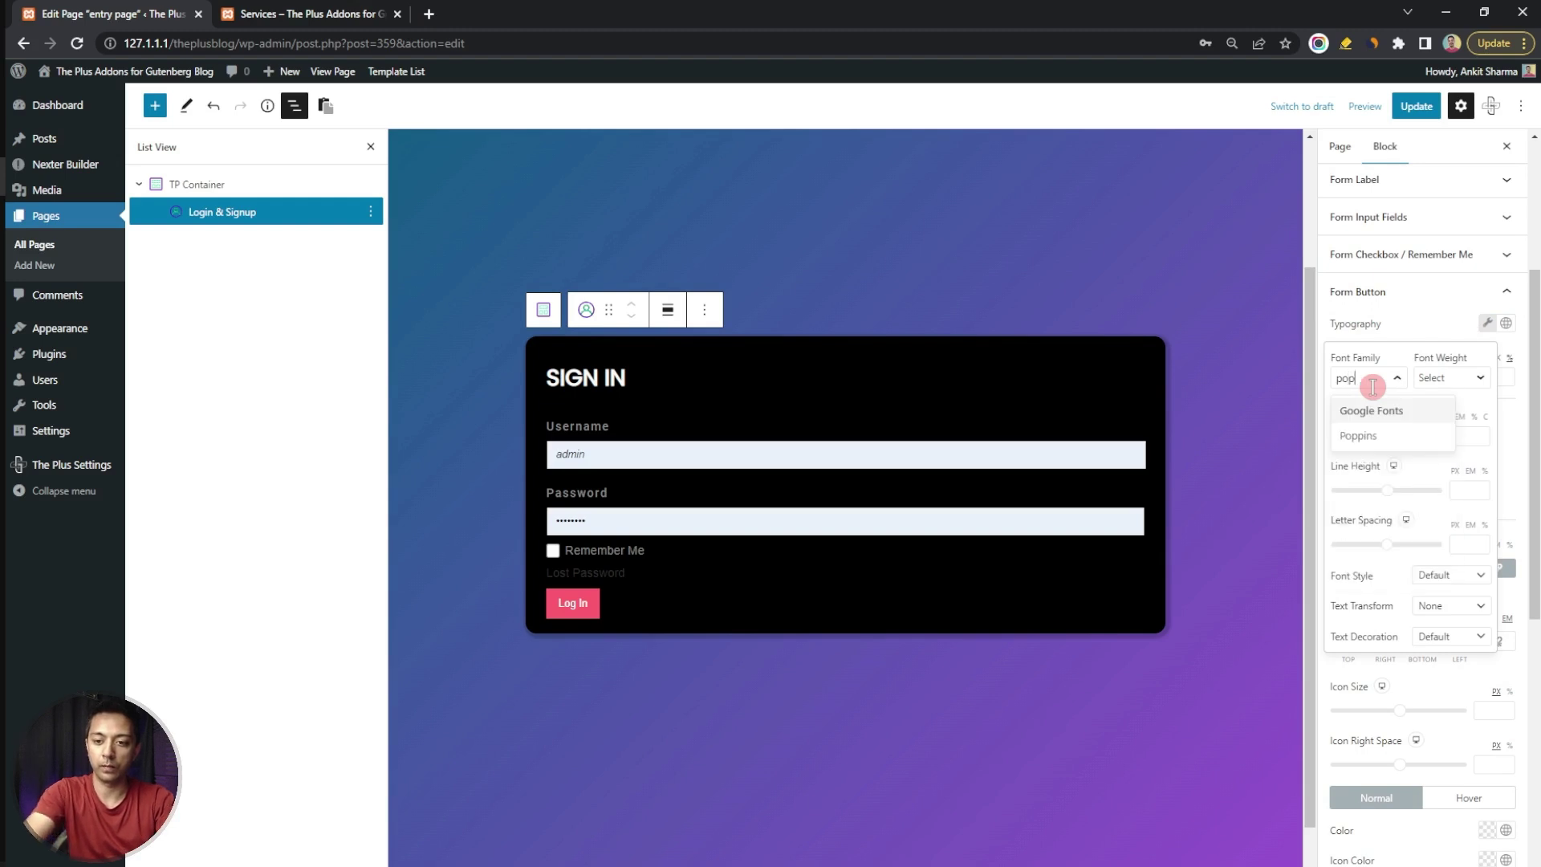
pyautogui.click(1368, 436)
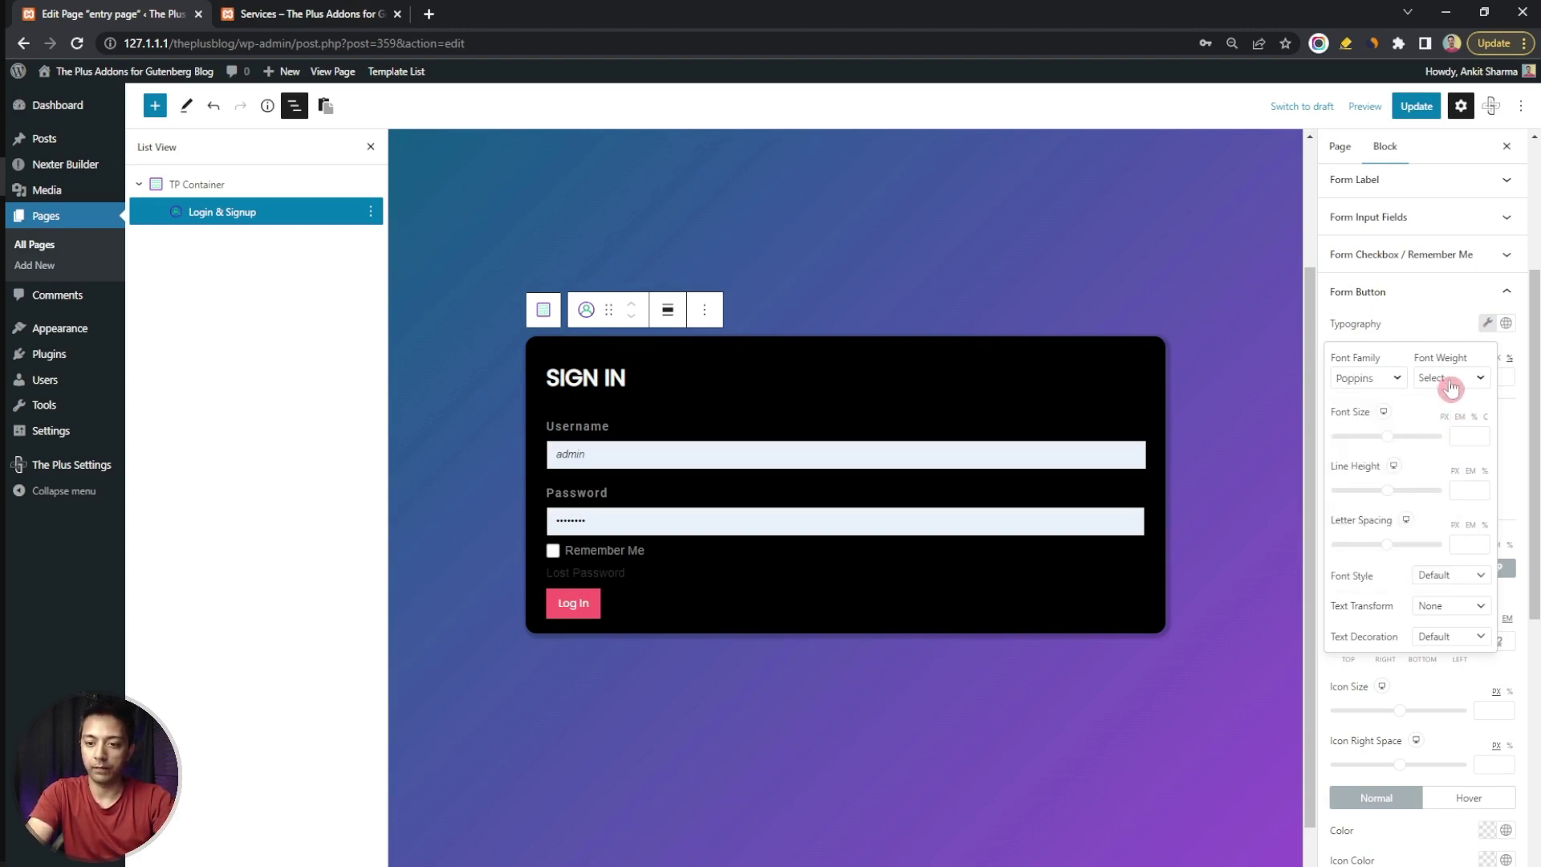
pyautogui.click(1449, 379)
pyautogui.scroll(-3, 1454, 560)
pyautogui.click(1450, 557)
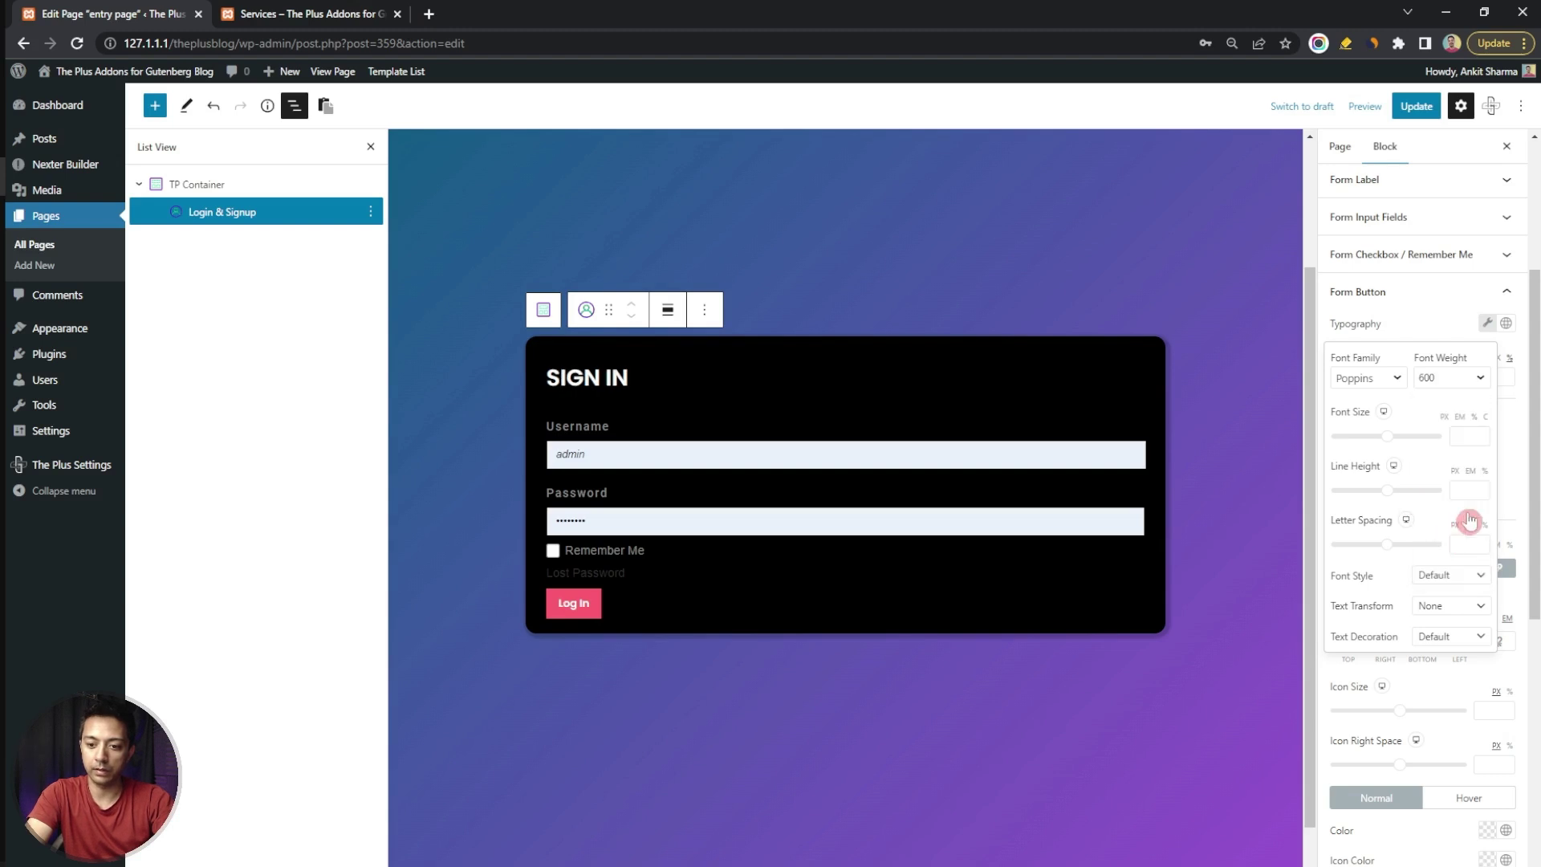
pyautogui.click(1505, 365)
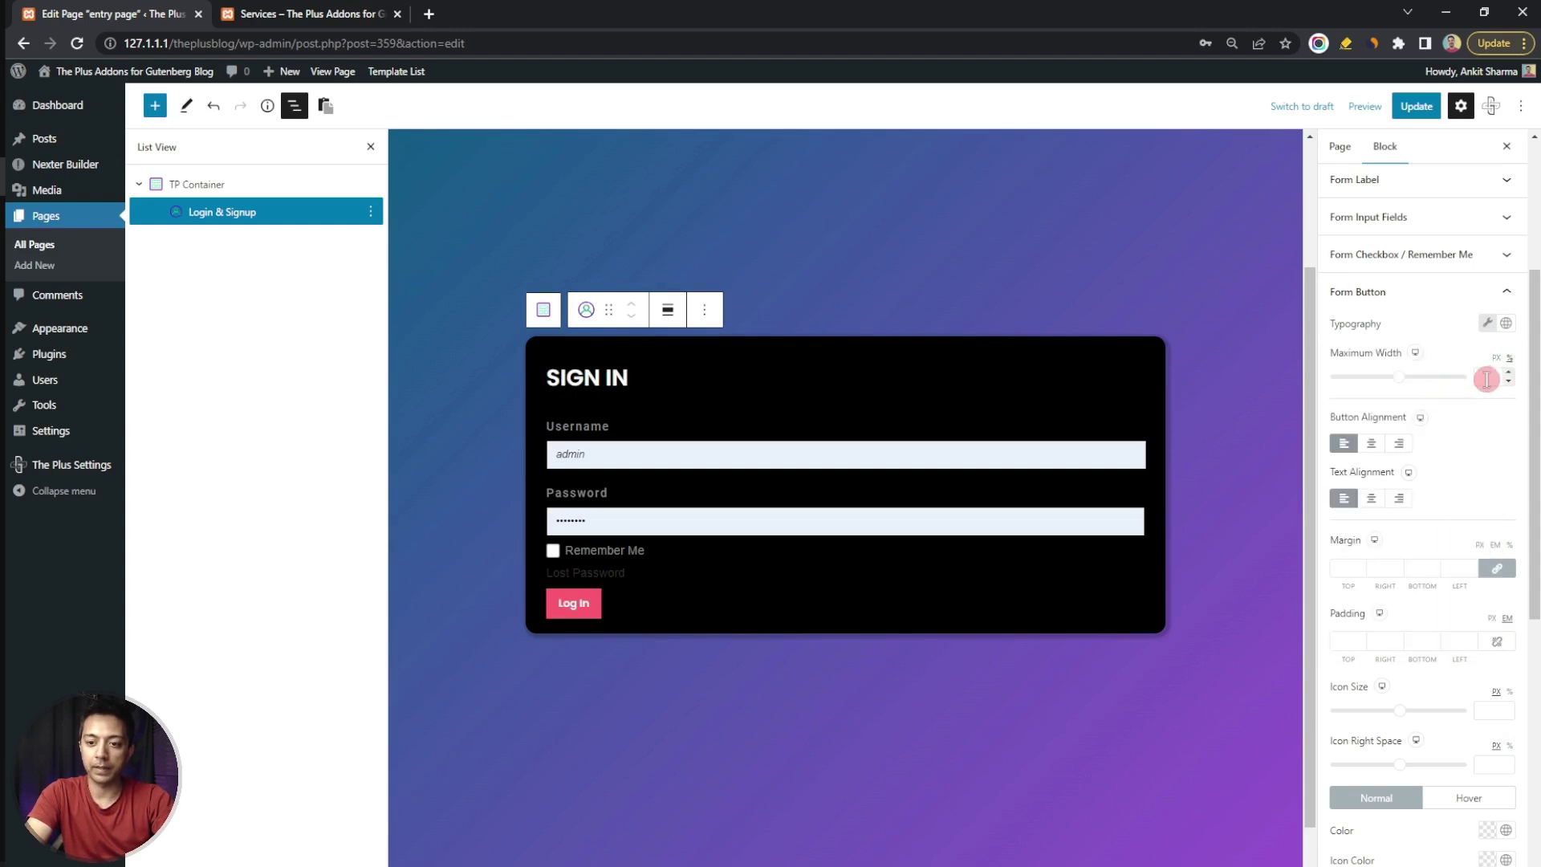
# Make the Log In button full form width with the button and its label centred
pyautogui.click(1511, 360)
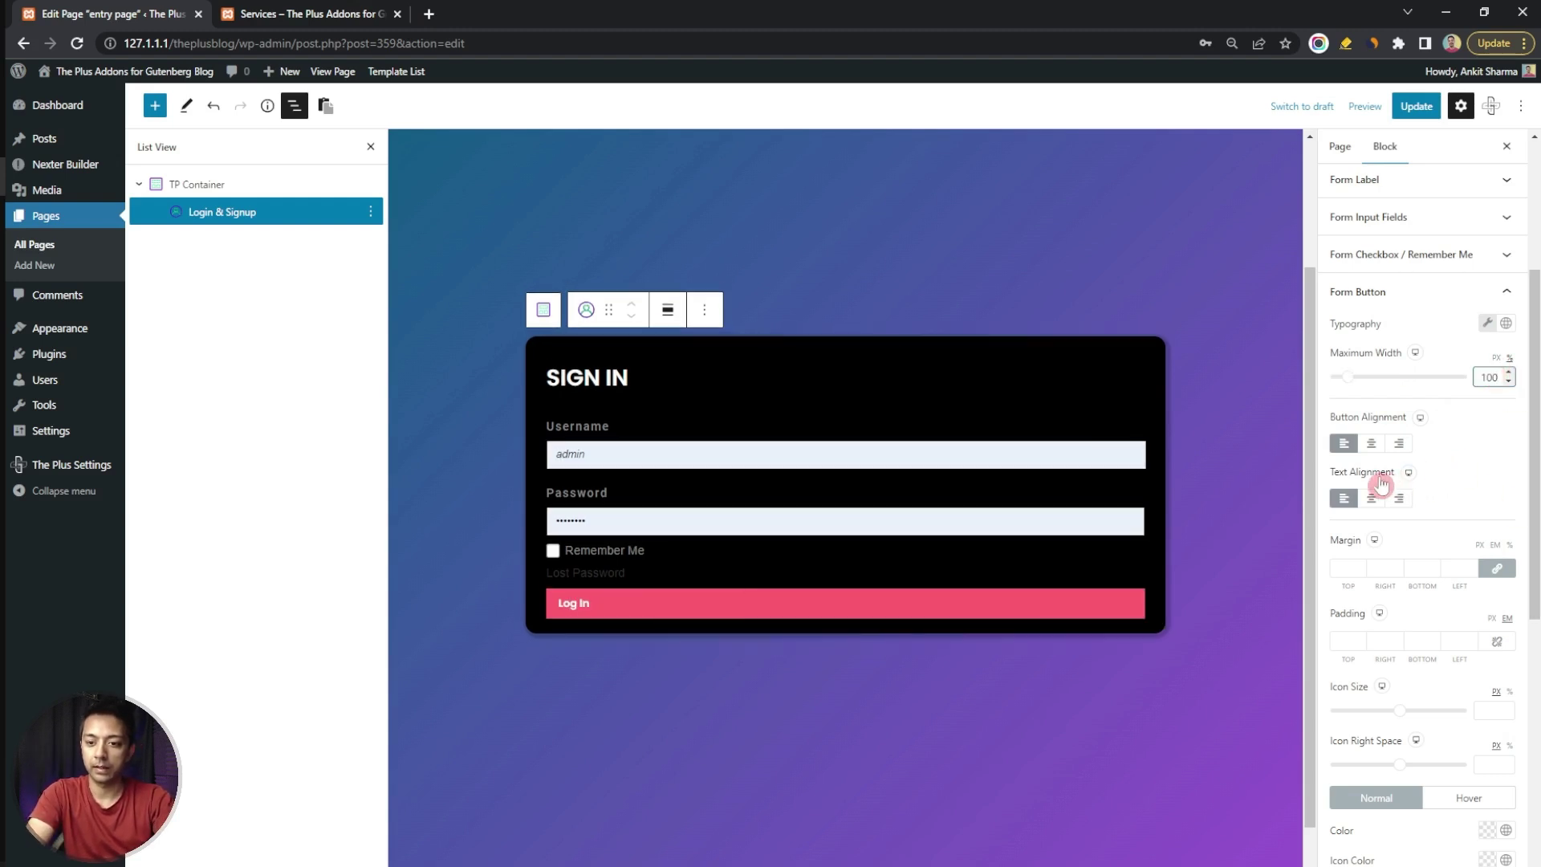
pyautogui.click(1373, 445)
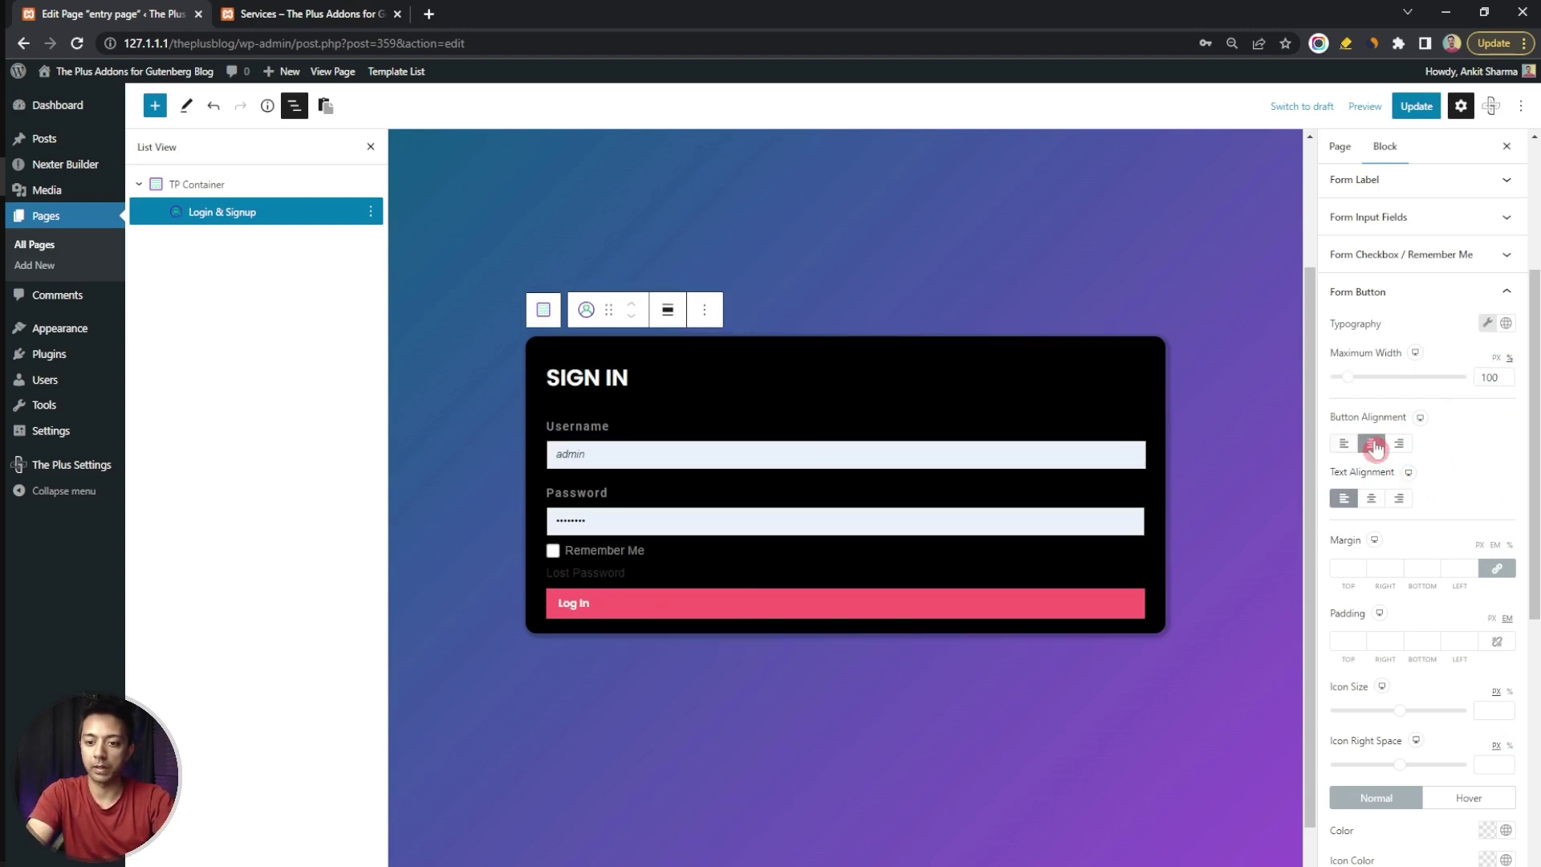
pyautogui.click(1375, 501)
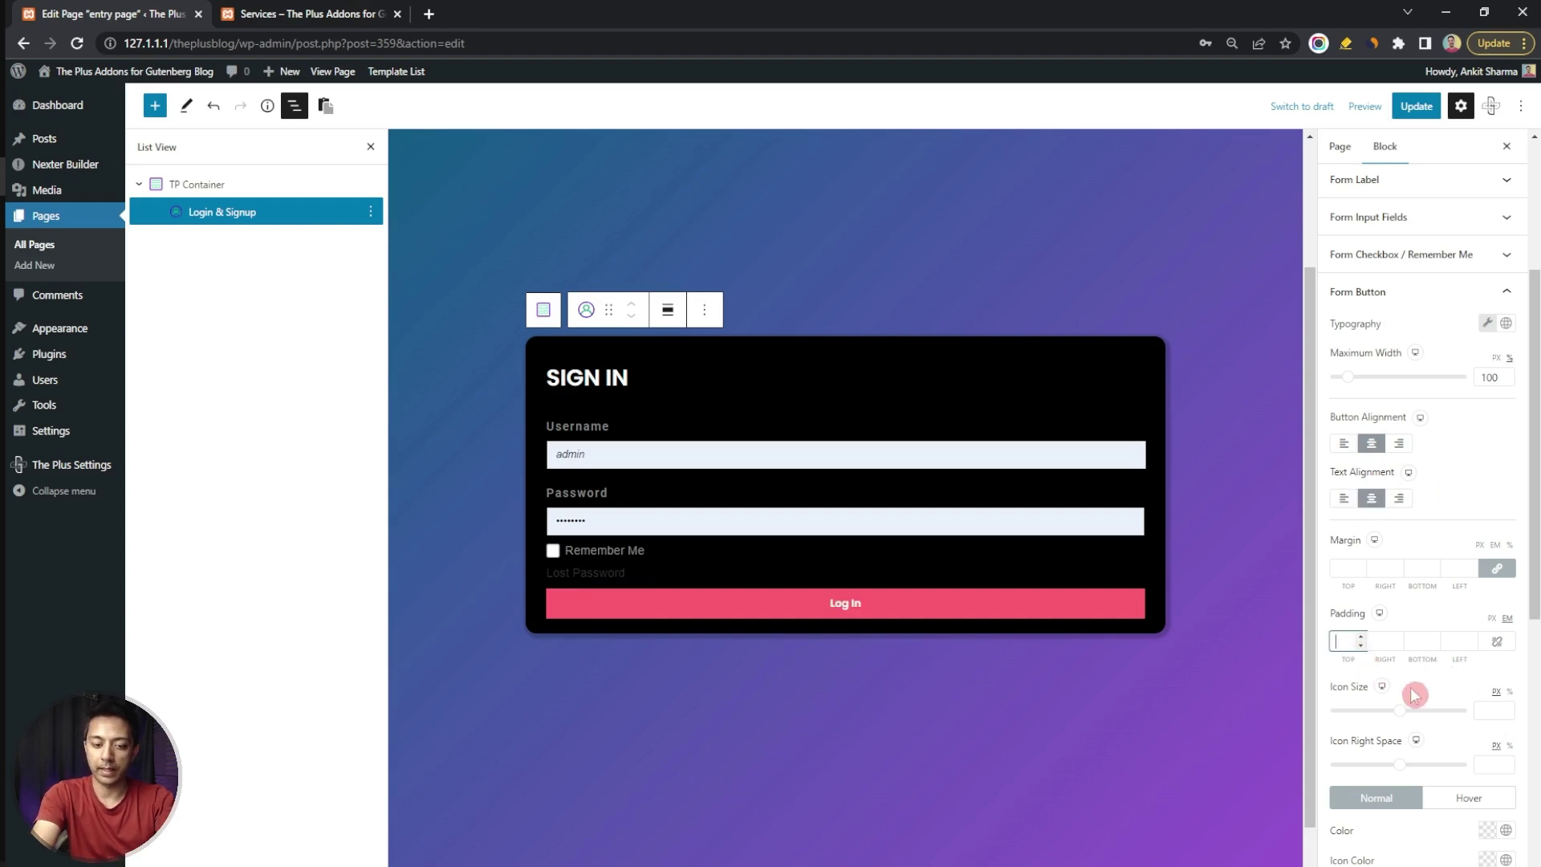
# Set the button's top and bottom padding to 1 and its bottom margin to 20
pyautogui.write('2')
pyautogui.press('Tab')
pyautogui.press('Tab')
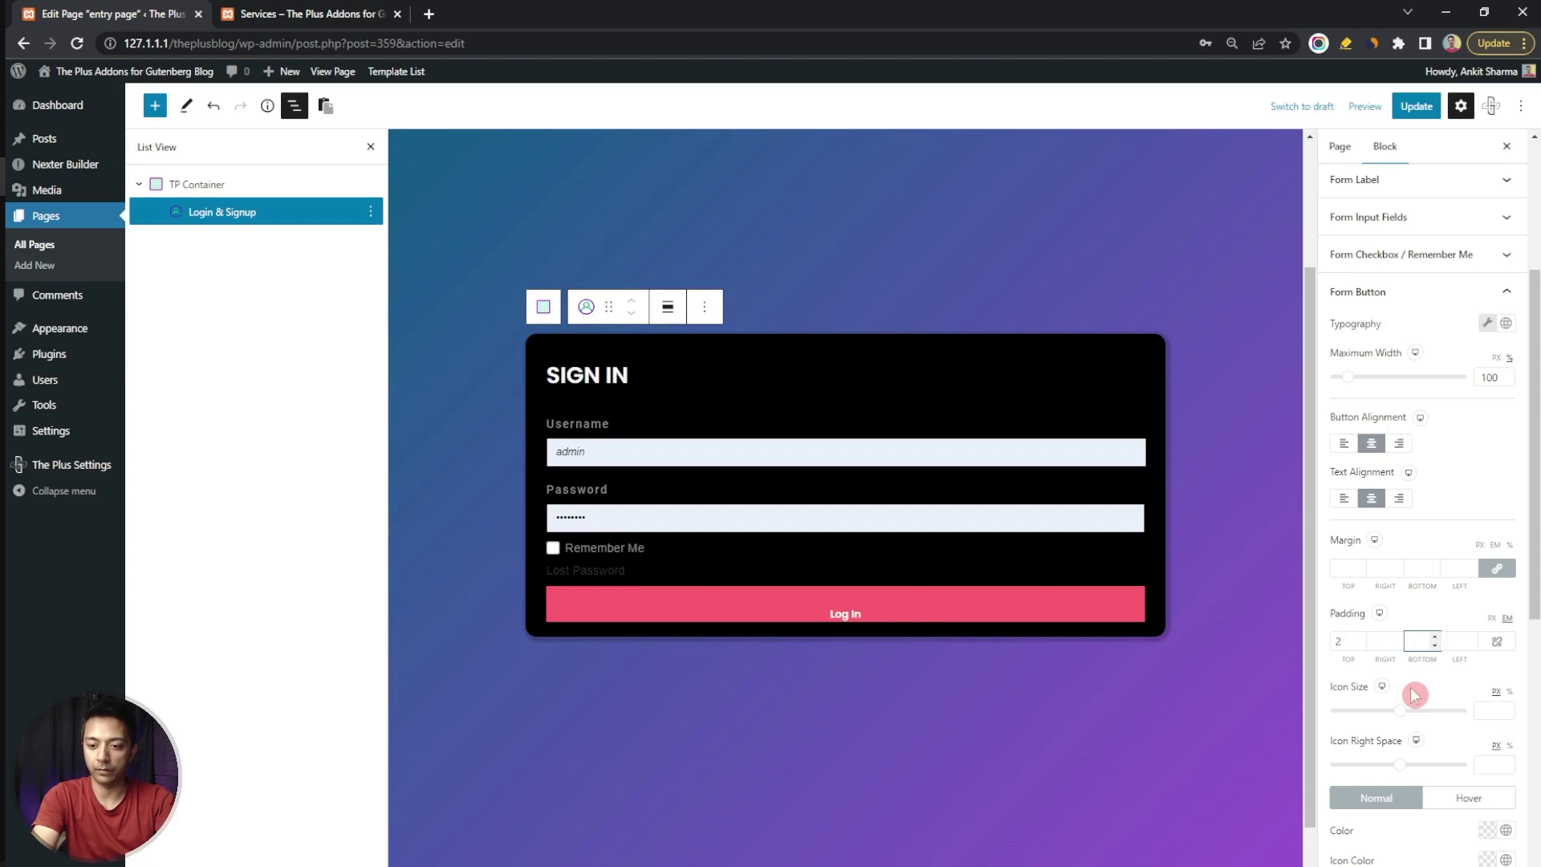
pyautogui.write('2')
pyautogui.press('BackSpace')
pyautogui.write('1')
pyautogui.hotkey('shift', 'Tab')
pyautogui.hotkey('shift', 'Tab')
pyautogui.write('1')
pyautogui.click(1496, 568)
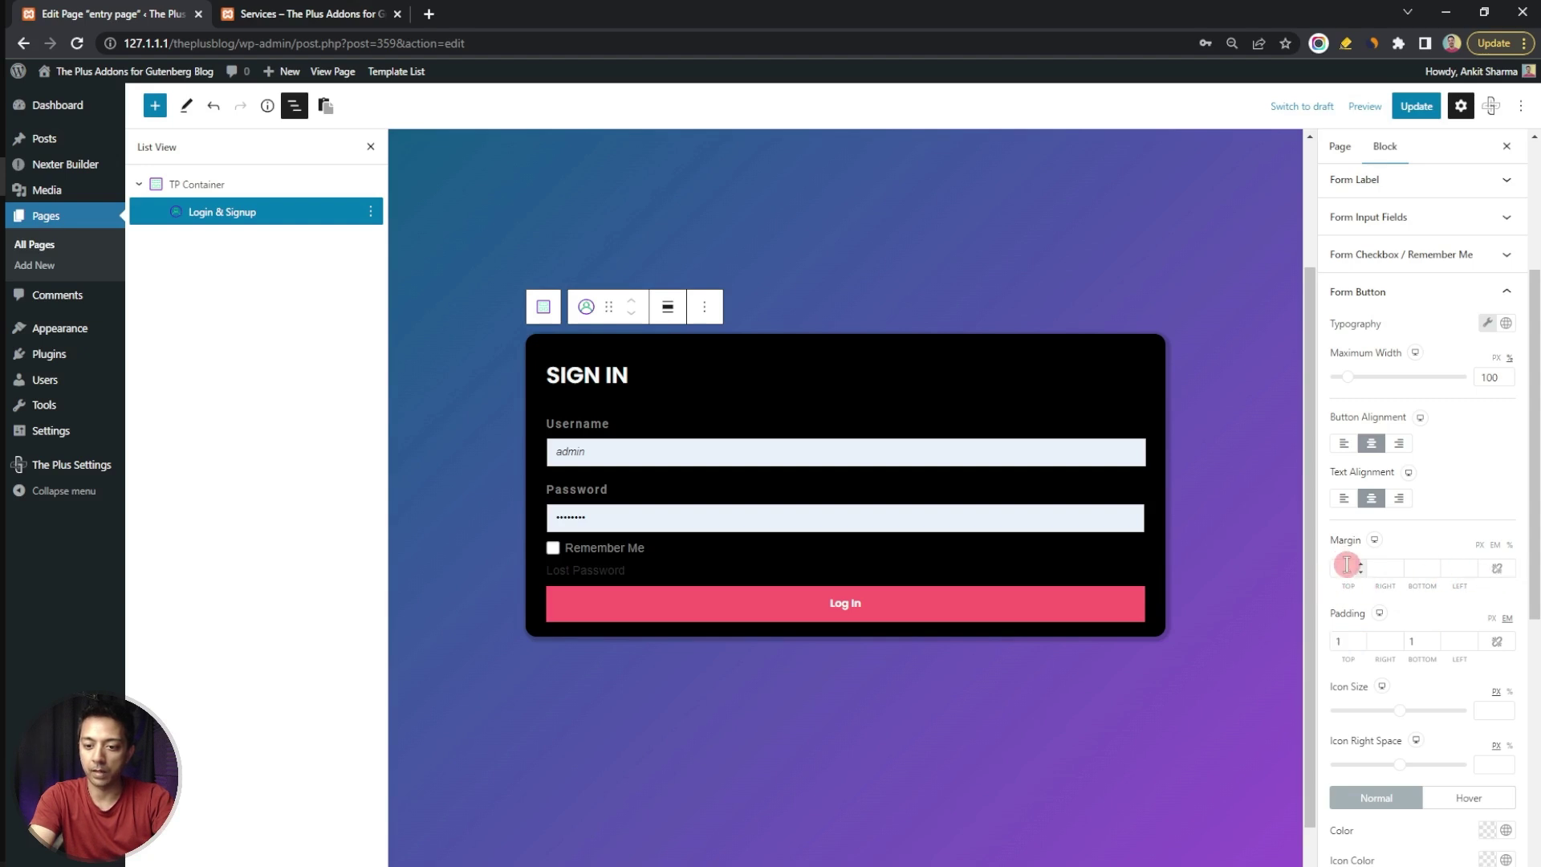
pyautogui.click(1421, 568)
pyautogui.write('20')
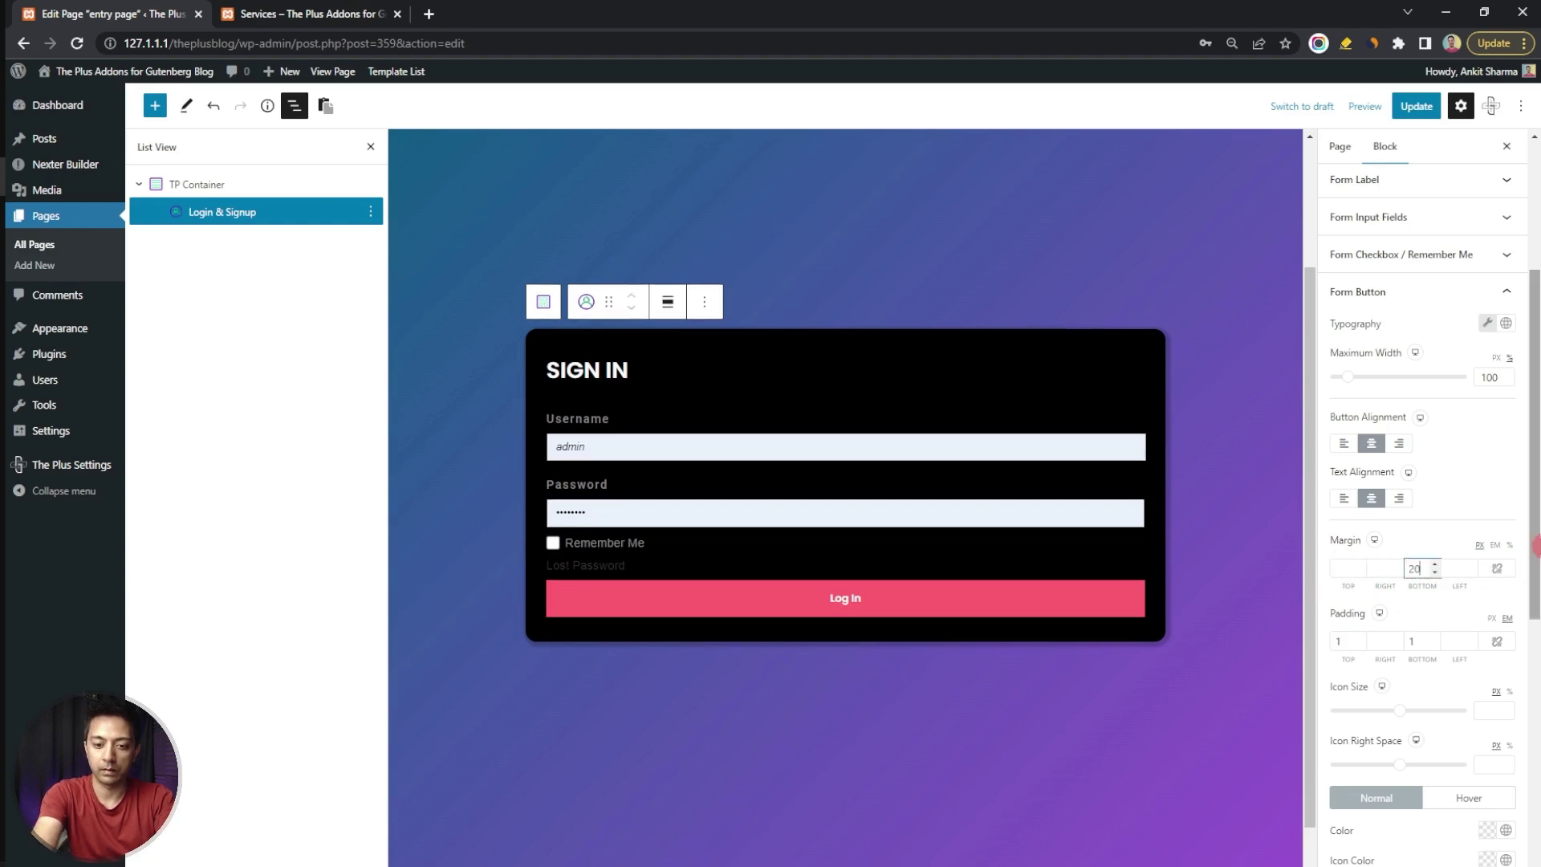
pyautogui.click(590, 569)
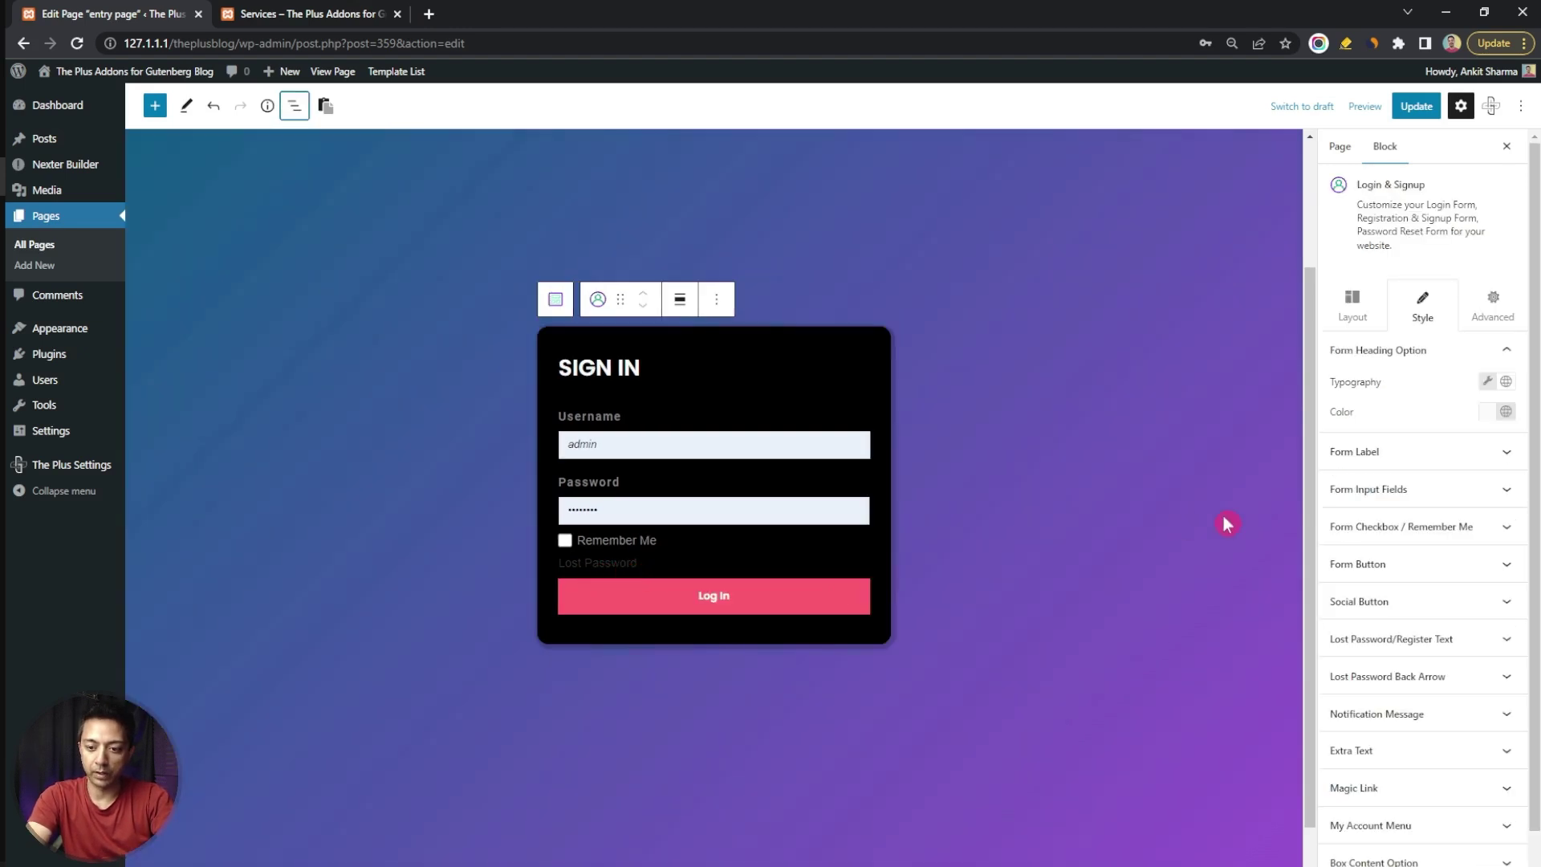
# Set the Lost Password/Register text colour to the grey Plus Global swatch
pyautogui.click(1510, 648)
pyautogui.click(1489, 646)
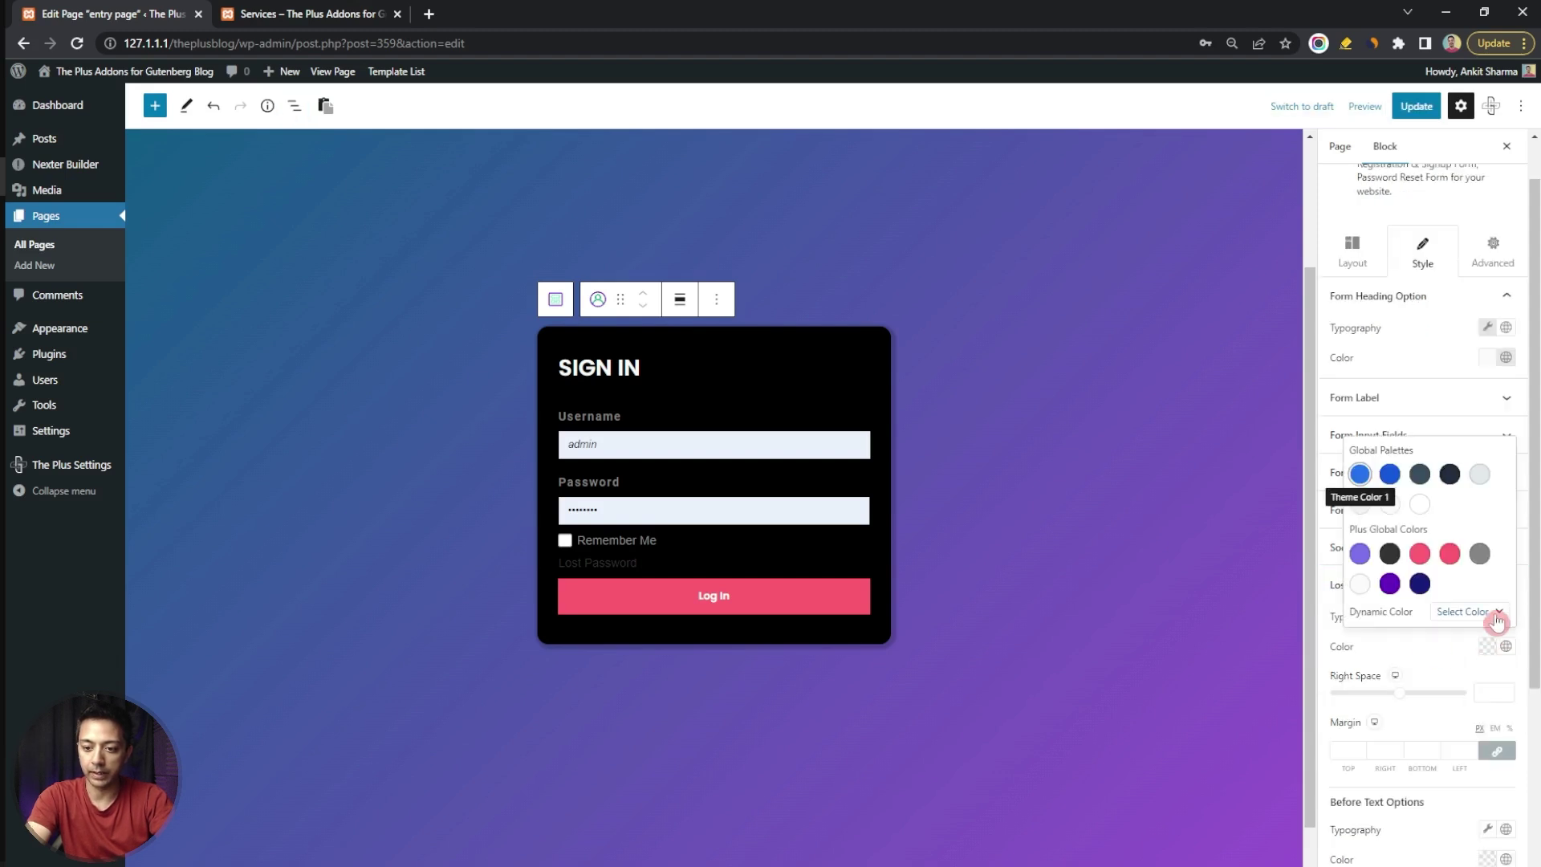
pyautogui.click(1479, 555)
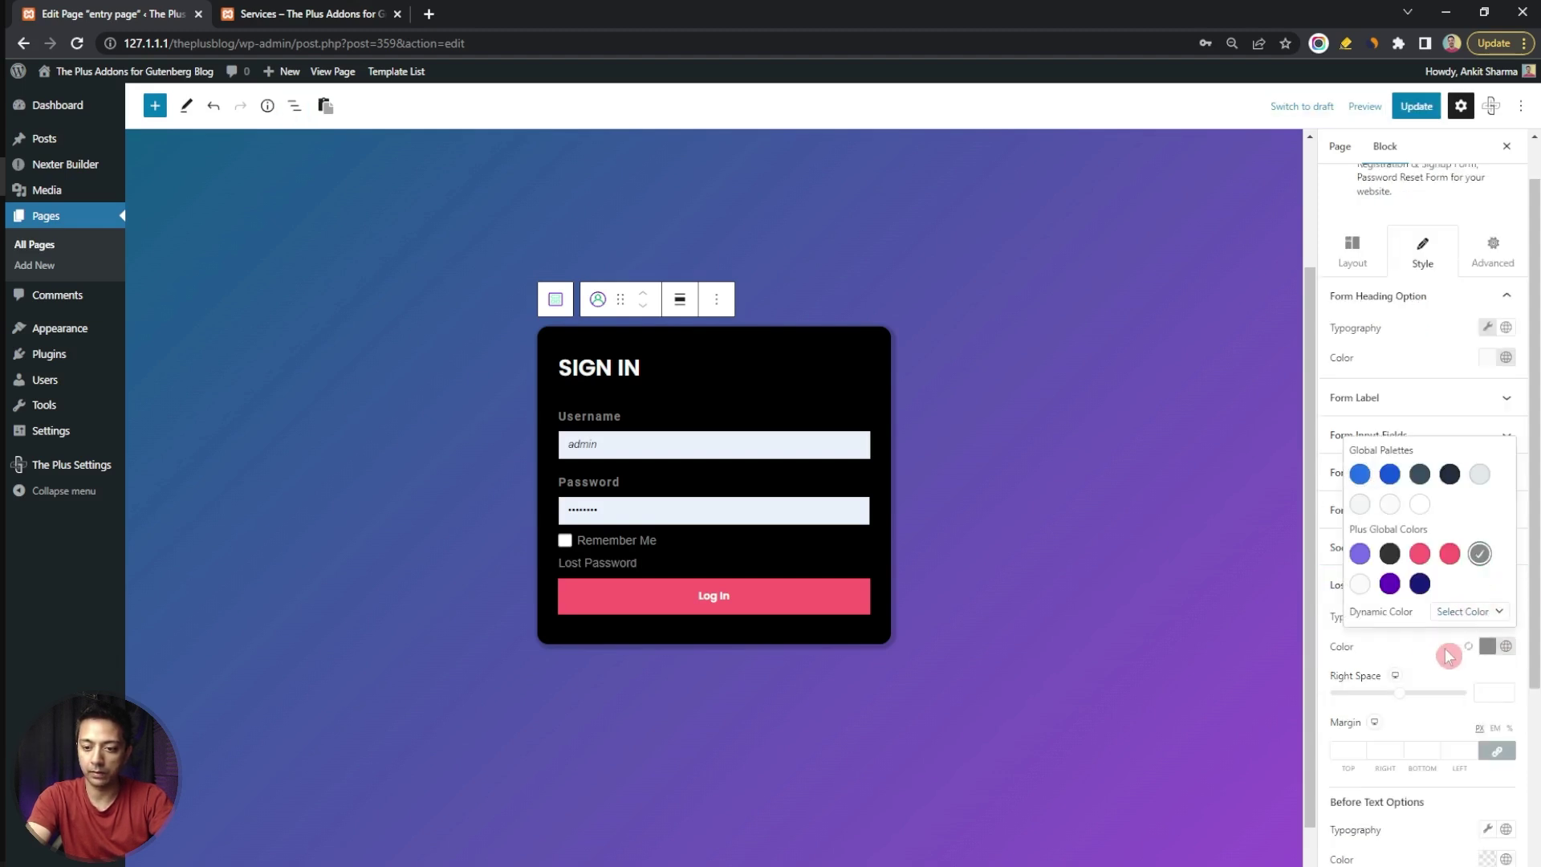
pyautogui.click(868, 313)
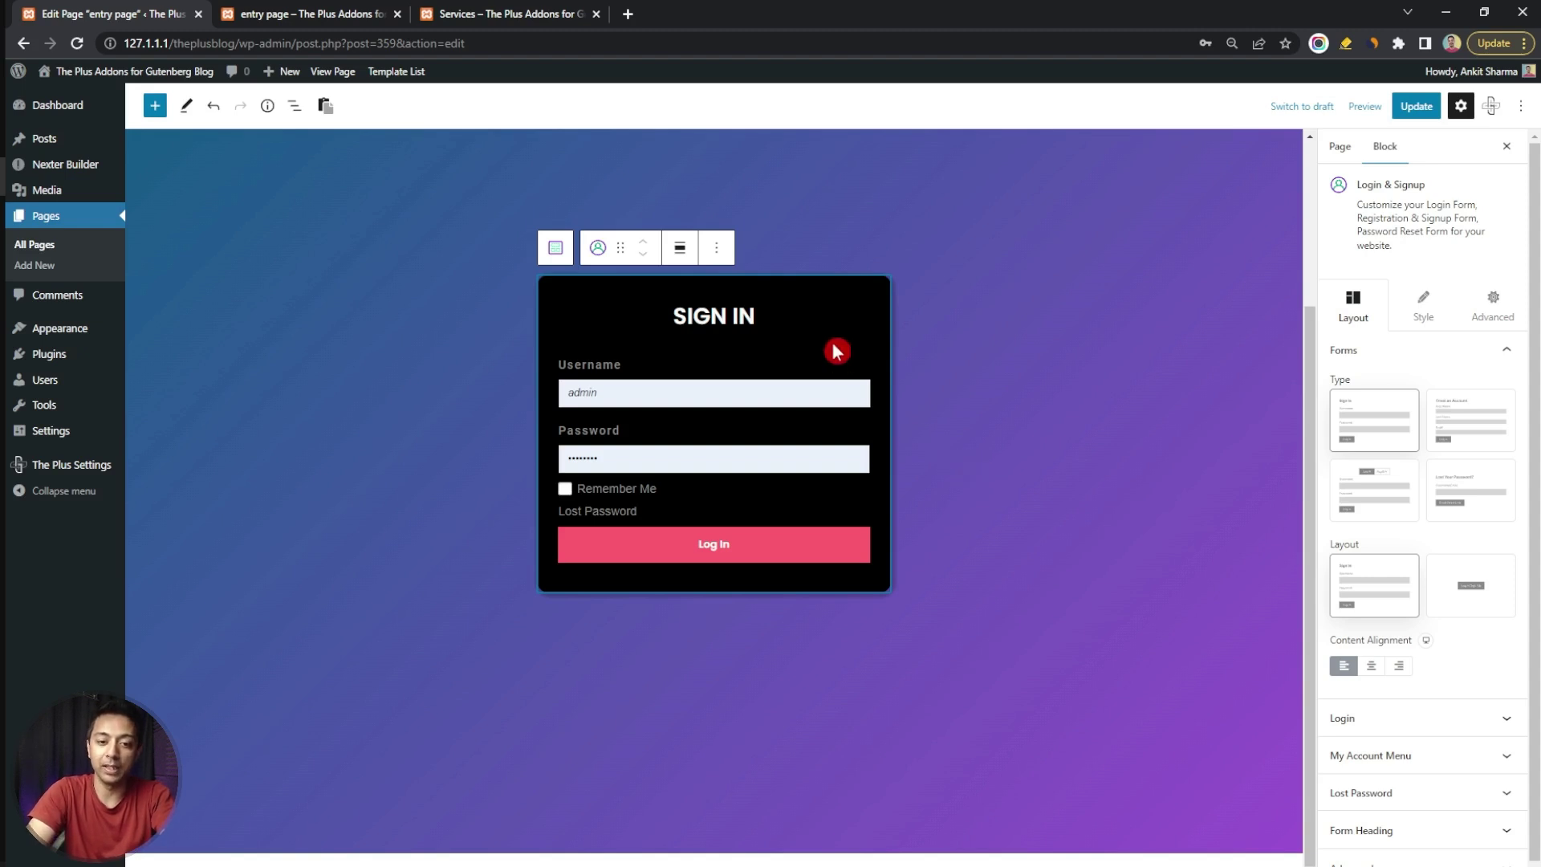
pyautogui.click(155, 105)
pyautogui.scroll(-10, 313, 361)
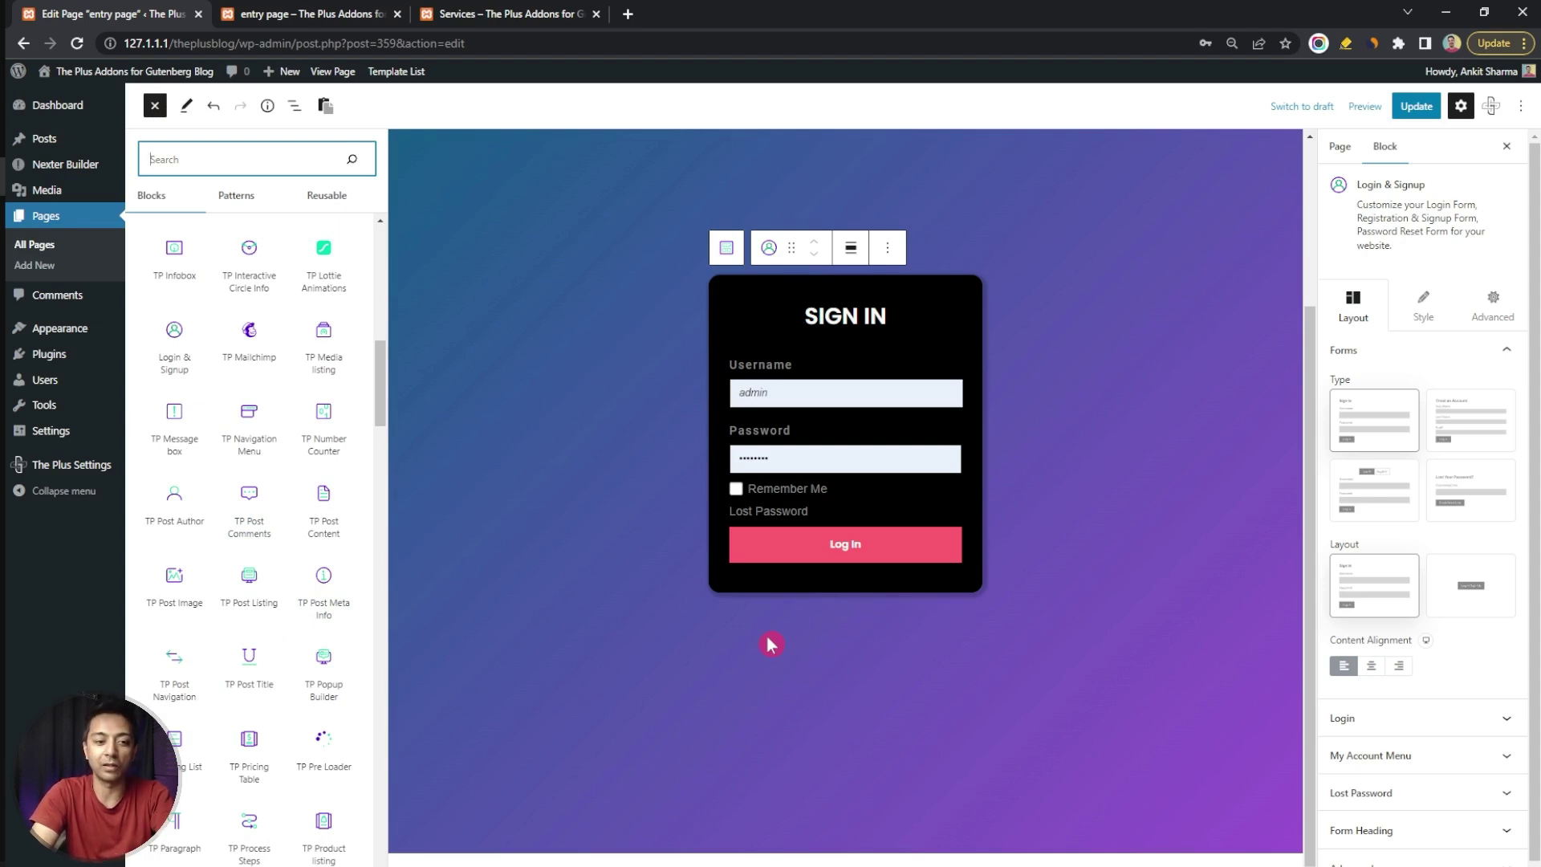
pyautogui.press('Escape')
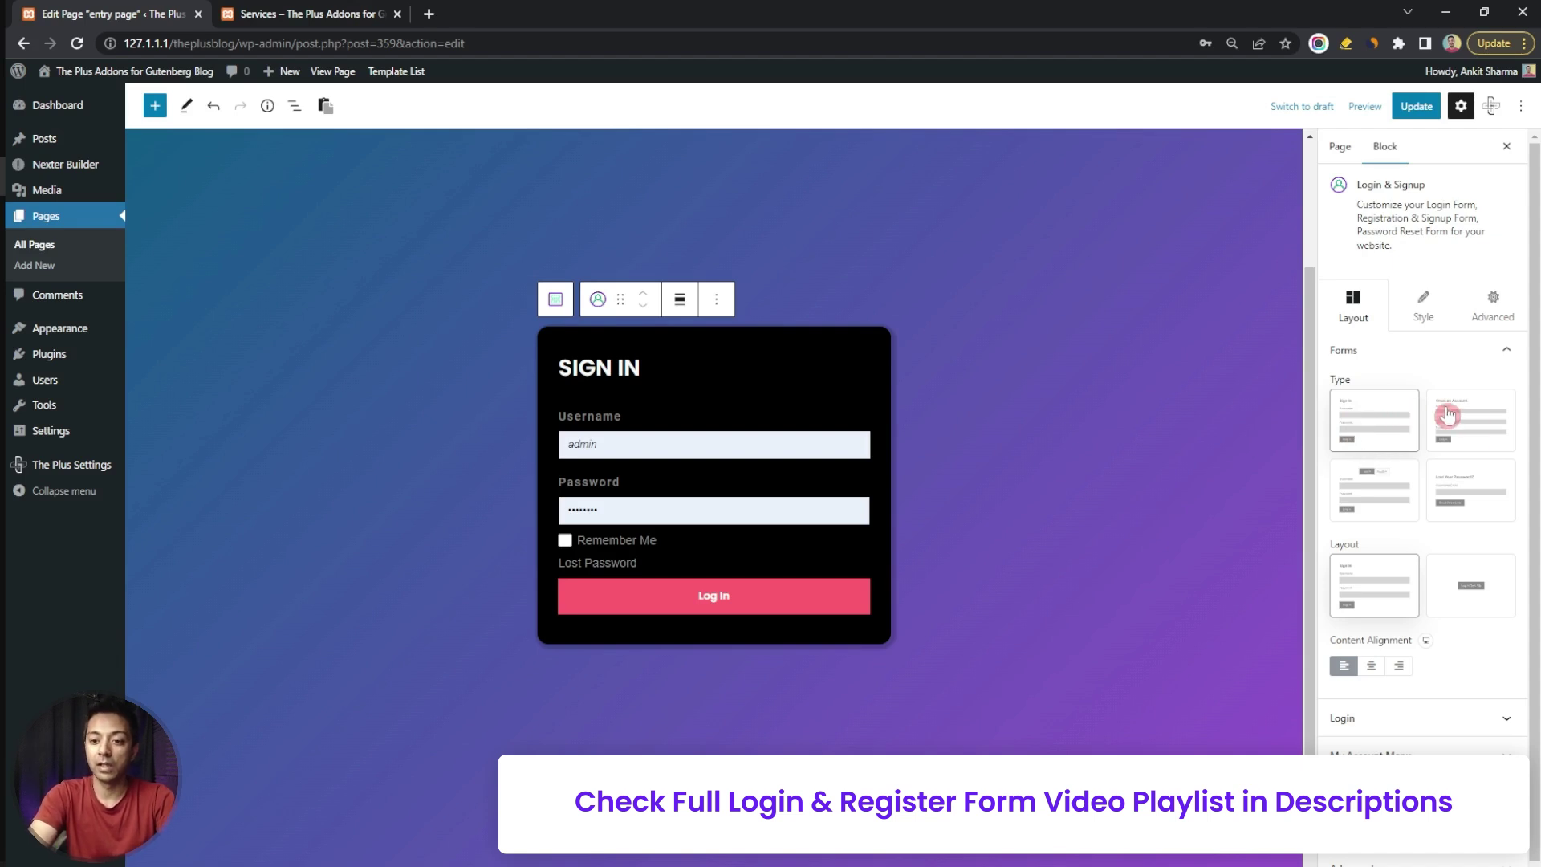
# Preview the create-account, Login/Register tabs and lost-password form types
pyautogui.click(1481, 432)
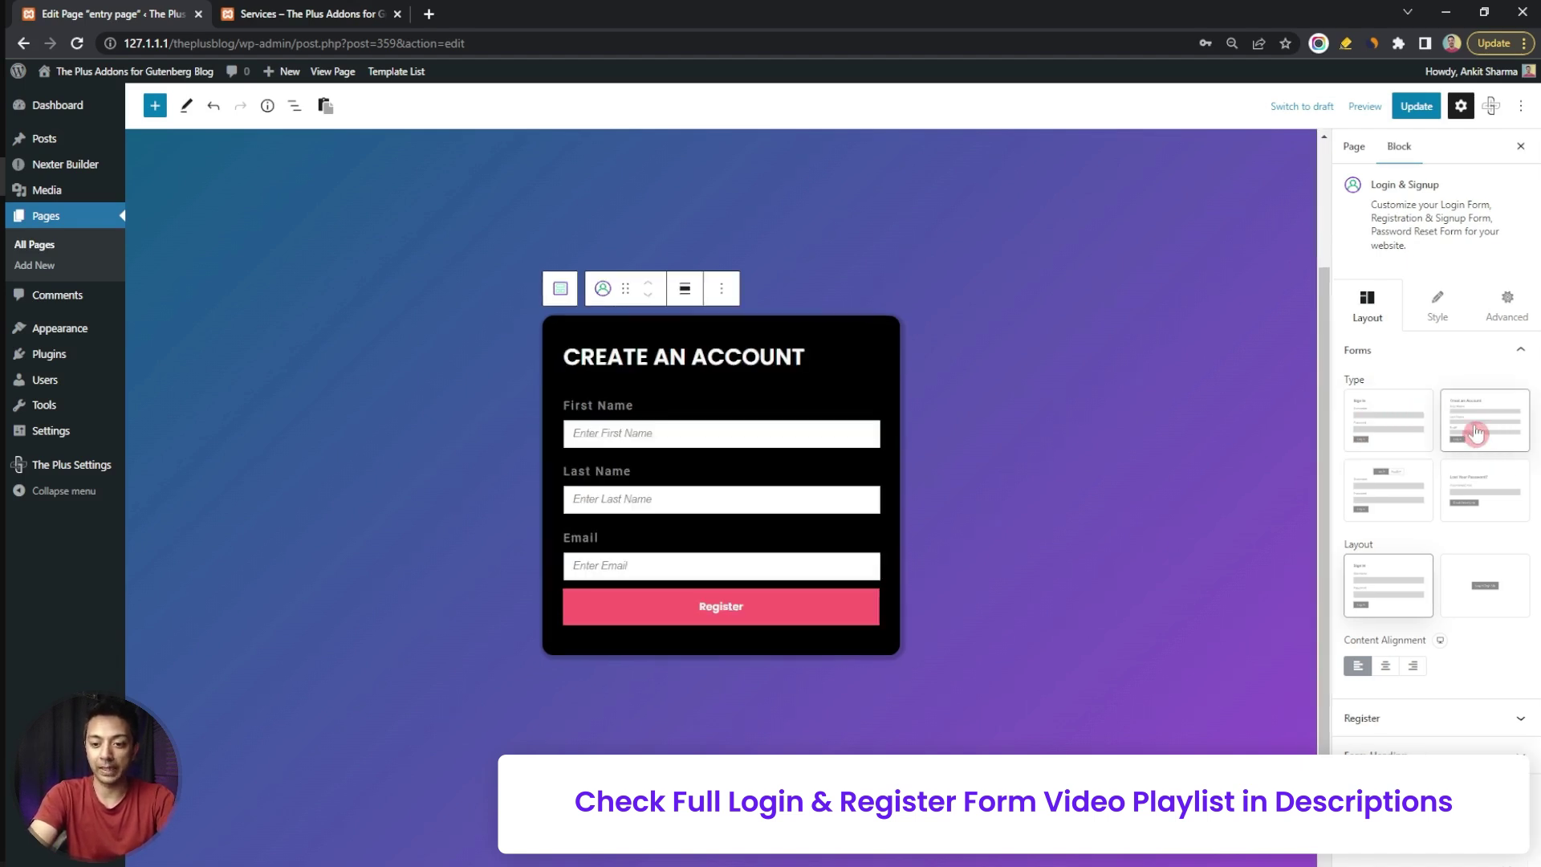
pyautogui.click(1394, 502)
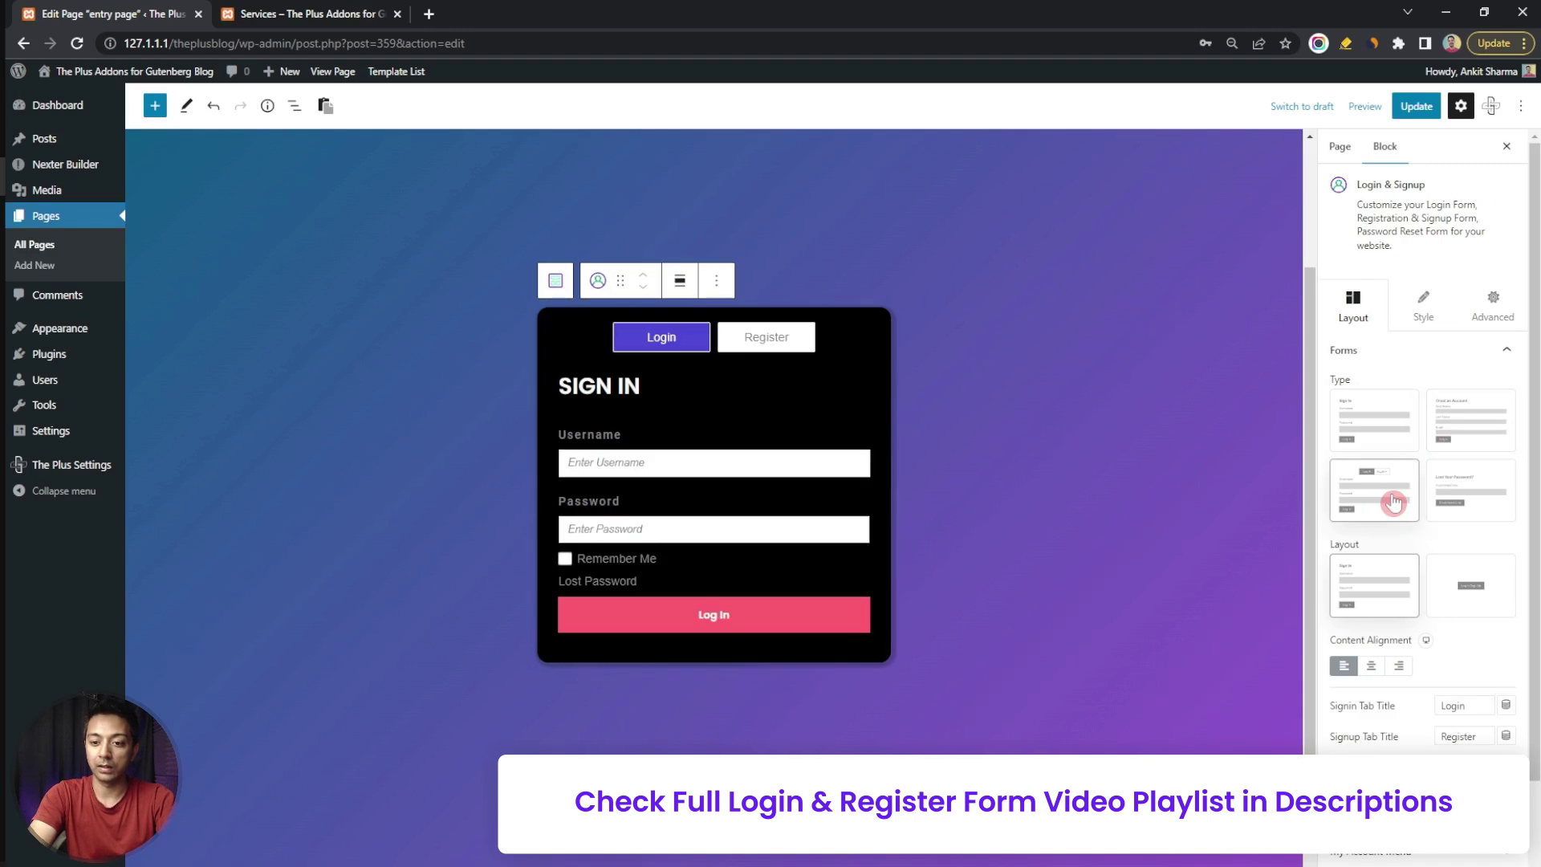
pyautogui.click(784, 345)
pyautogui.click(1456, 486)
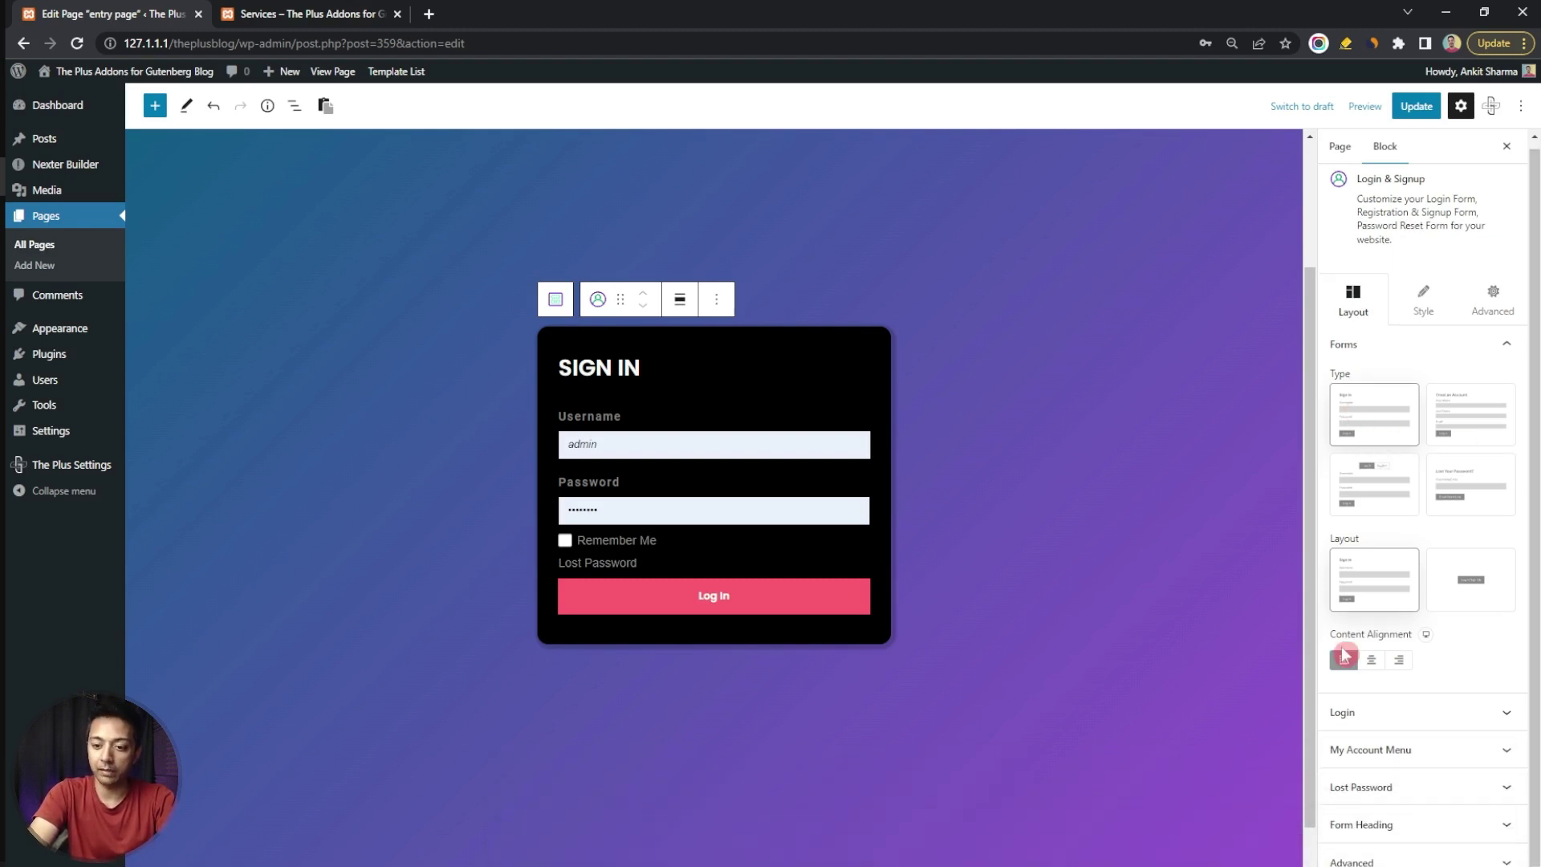
# Toggle content alignment to centre and back to left, then expand the Login field settings
pyautogui.click(1372, 663)
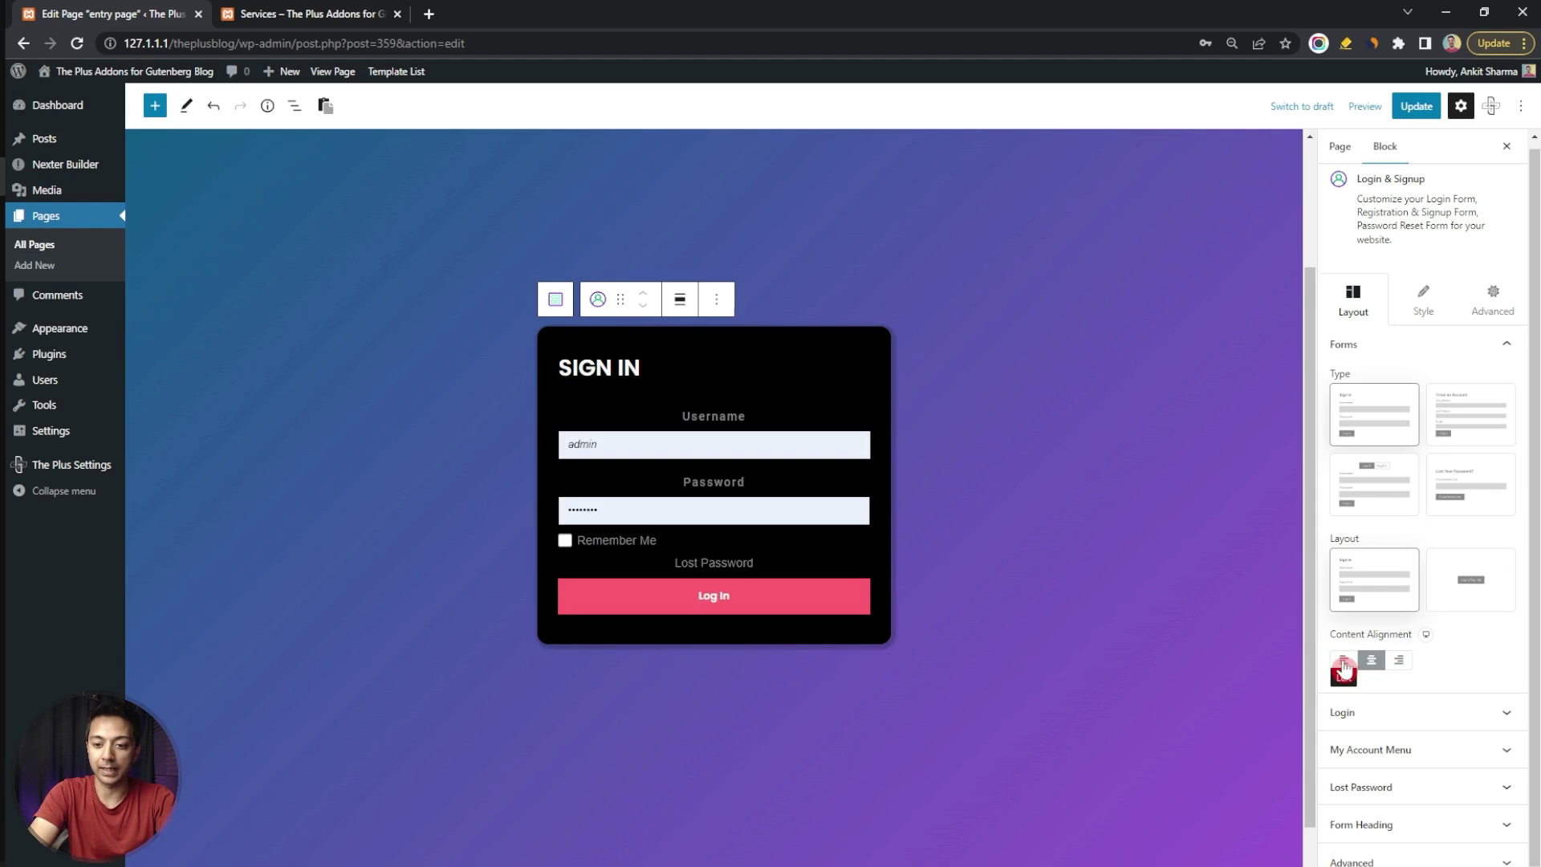
pyautogui.click(1342, 660)
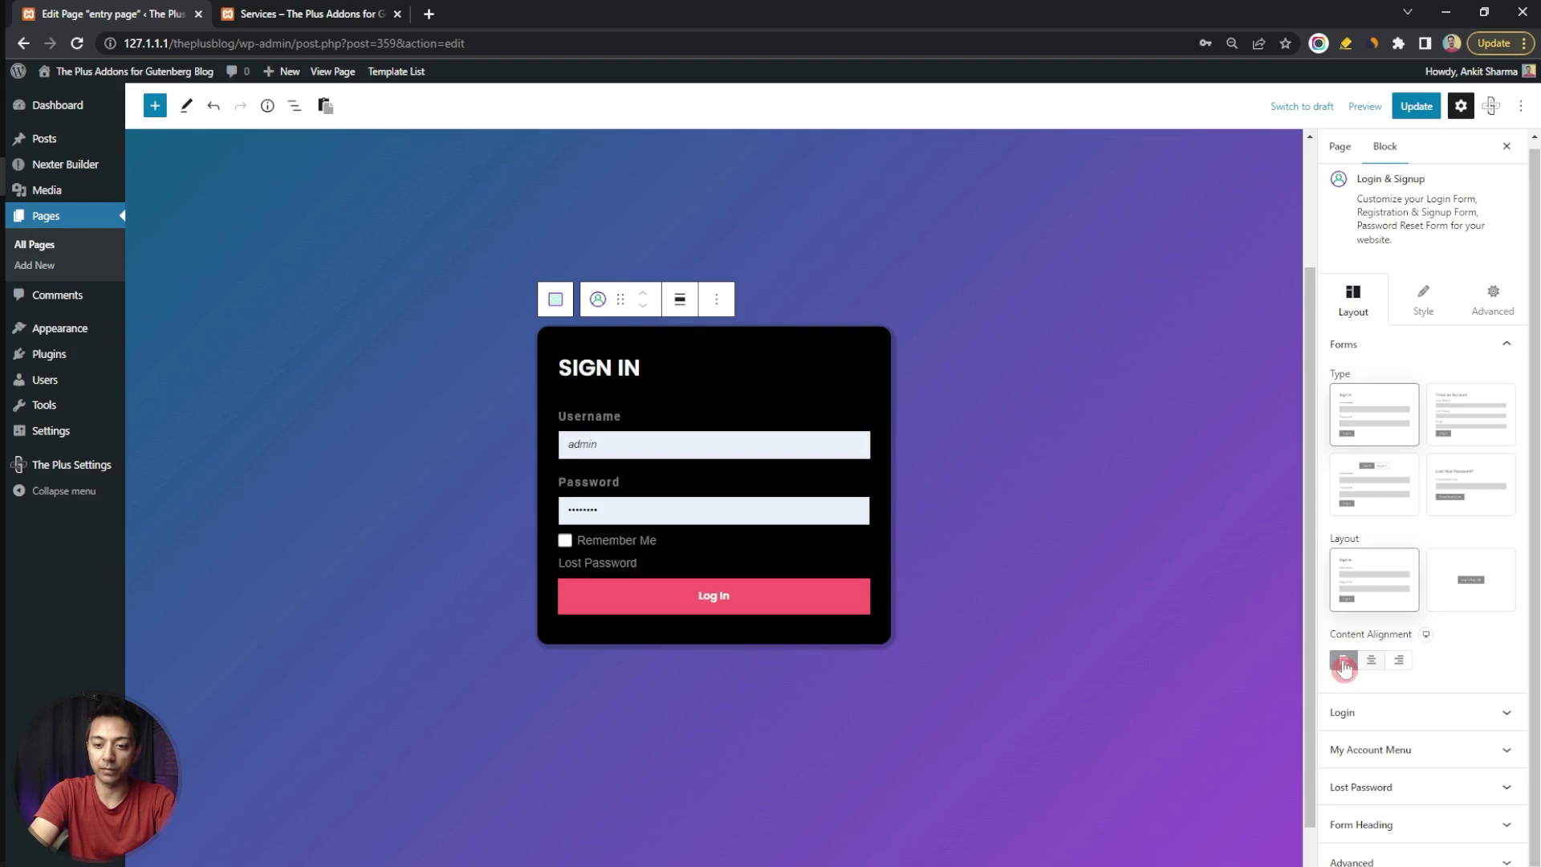
pyautogui.click(1444, 722)
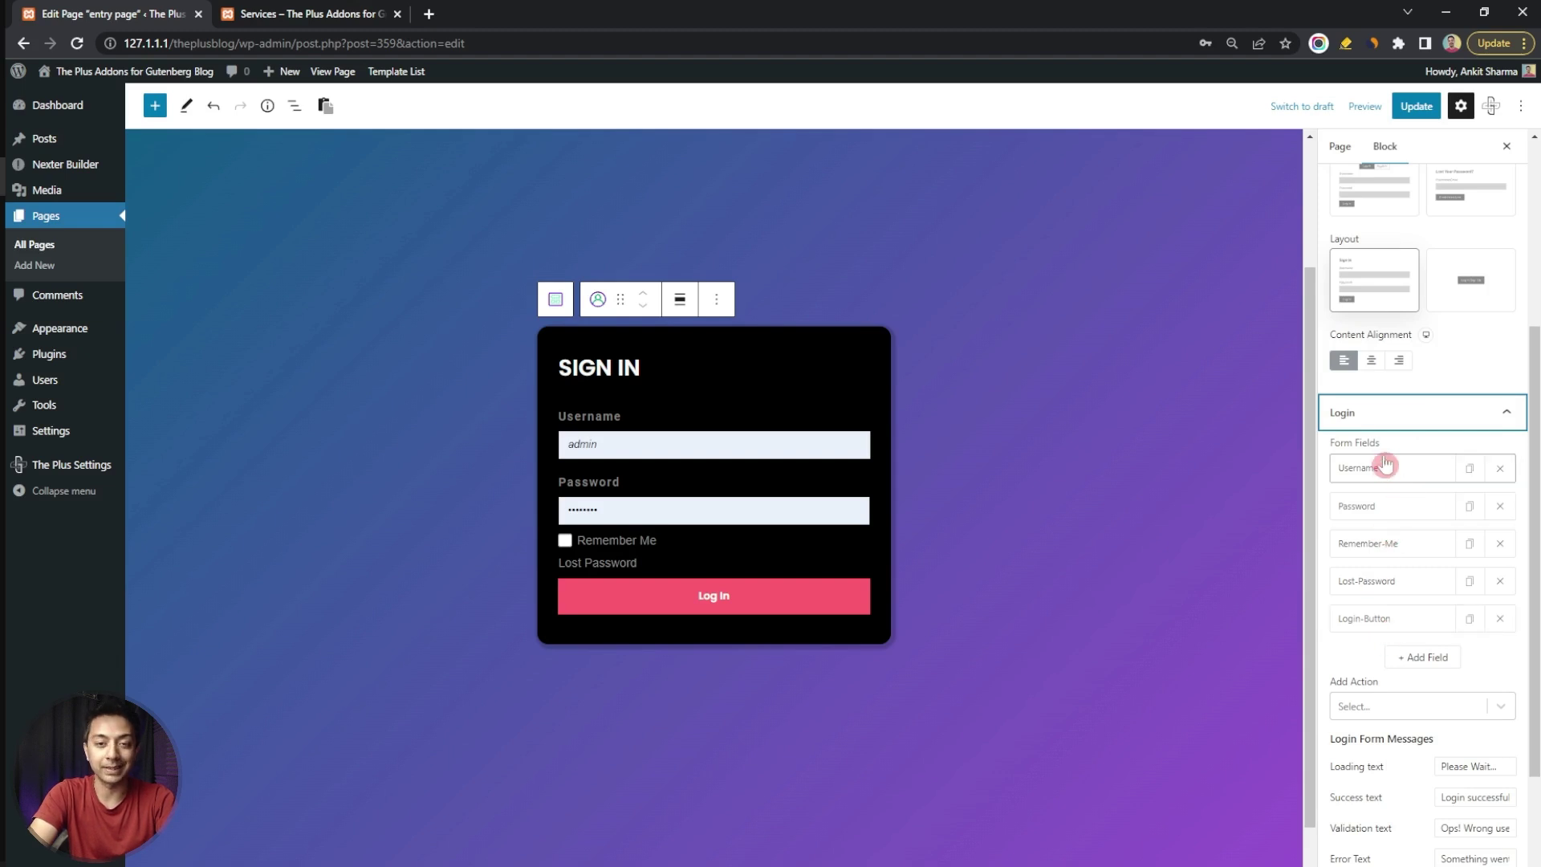
pyautogui.click(1403, 475)
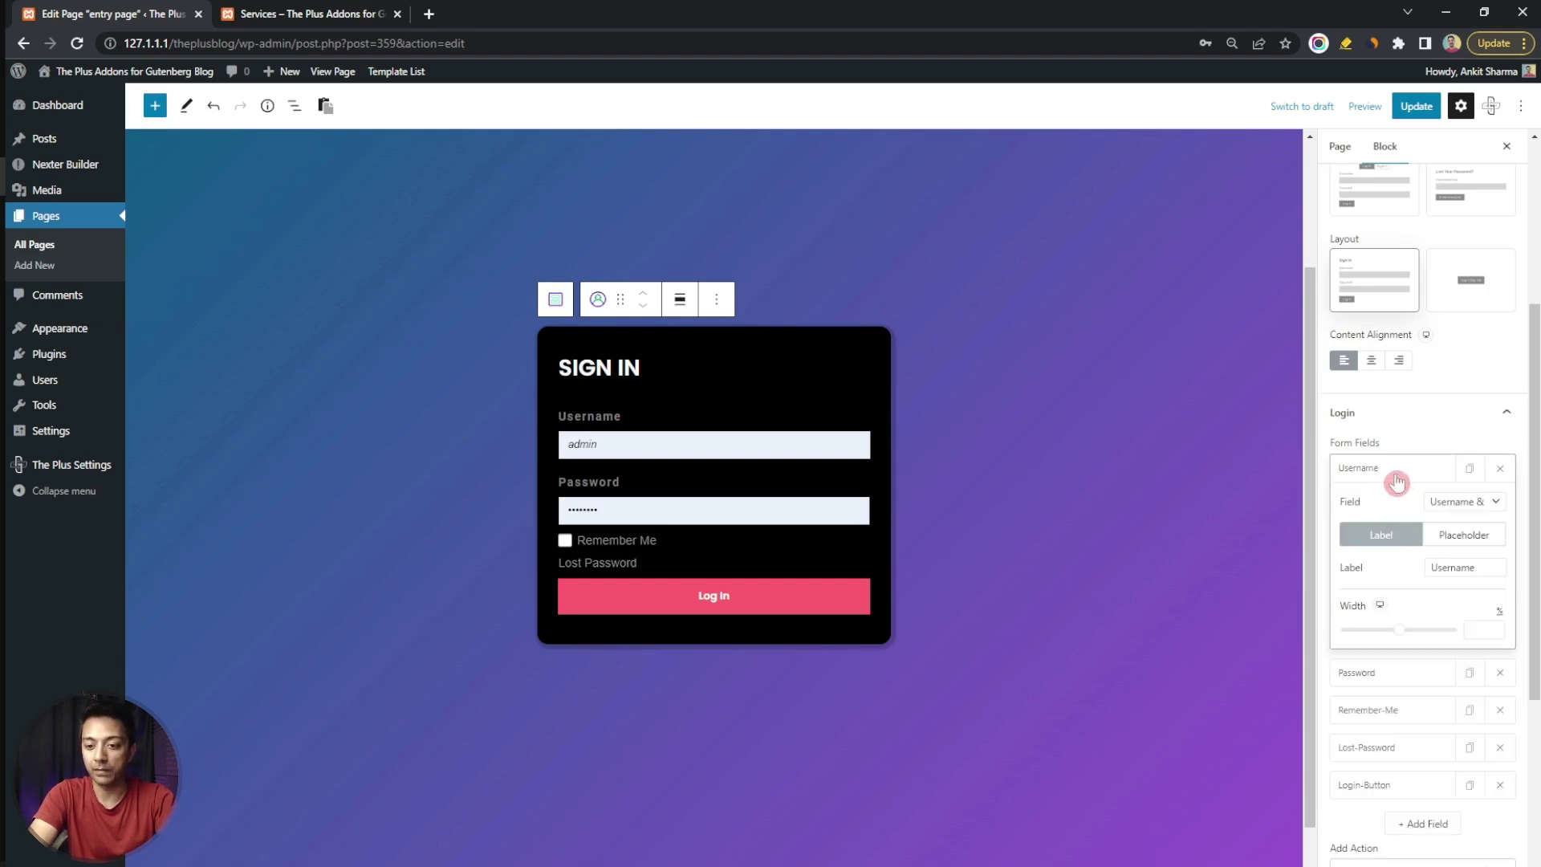
pyautogui.click(1496, 502)
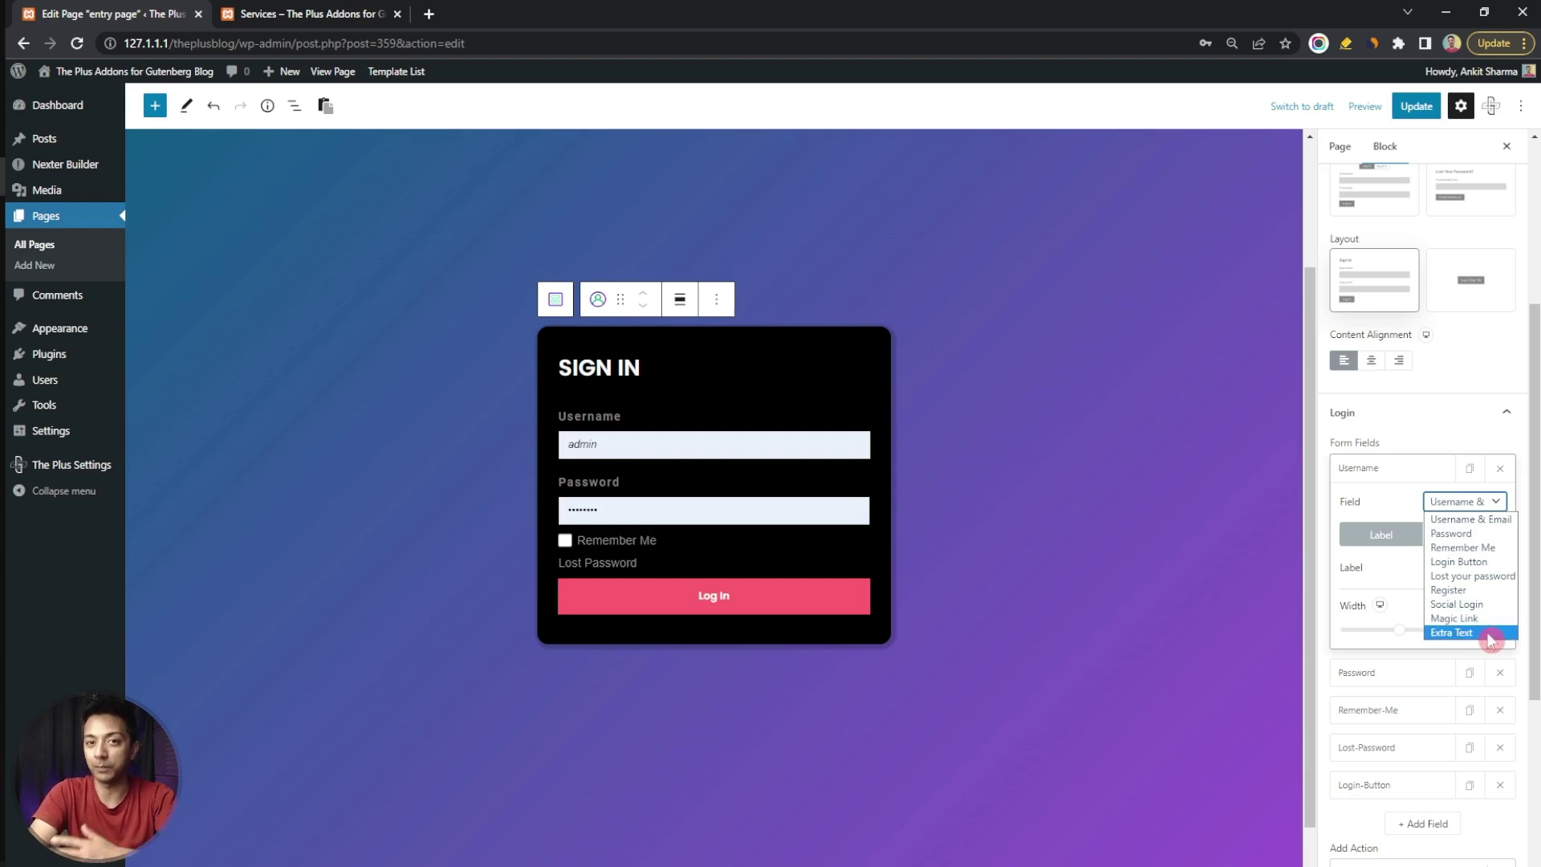
pyautogui.click(1491, 640)
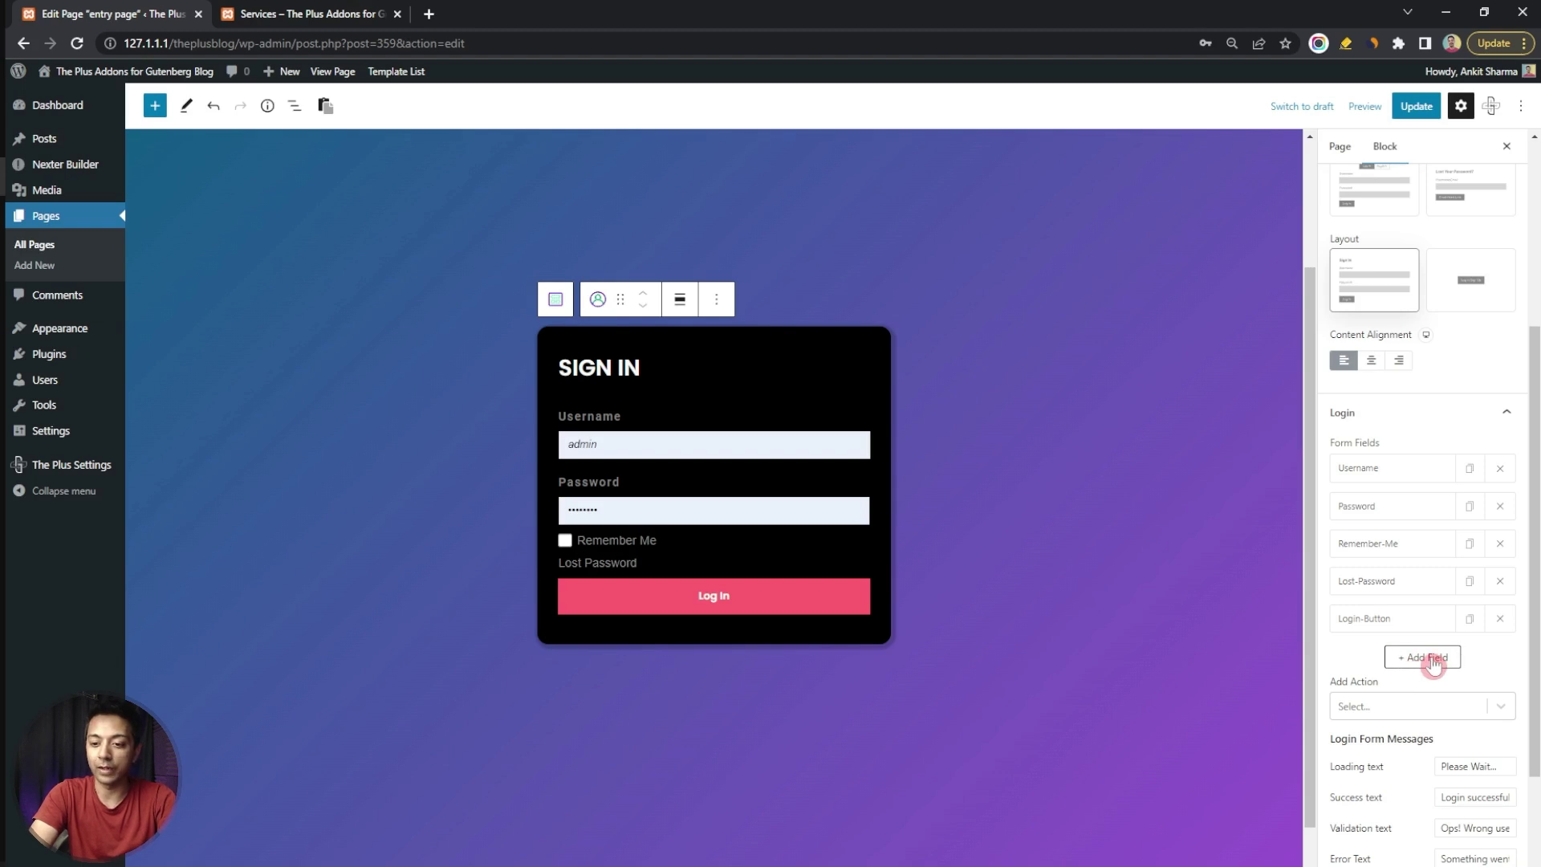
pyautogui.click(1434, 660)
pyautogui.click(1410, 656)
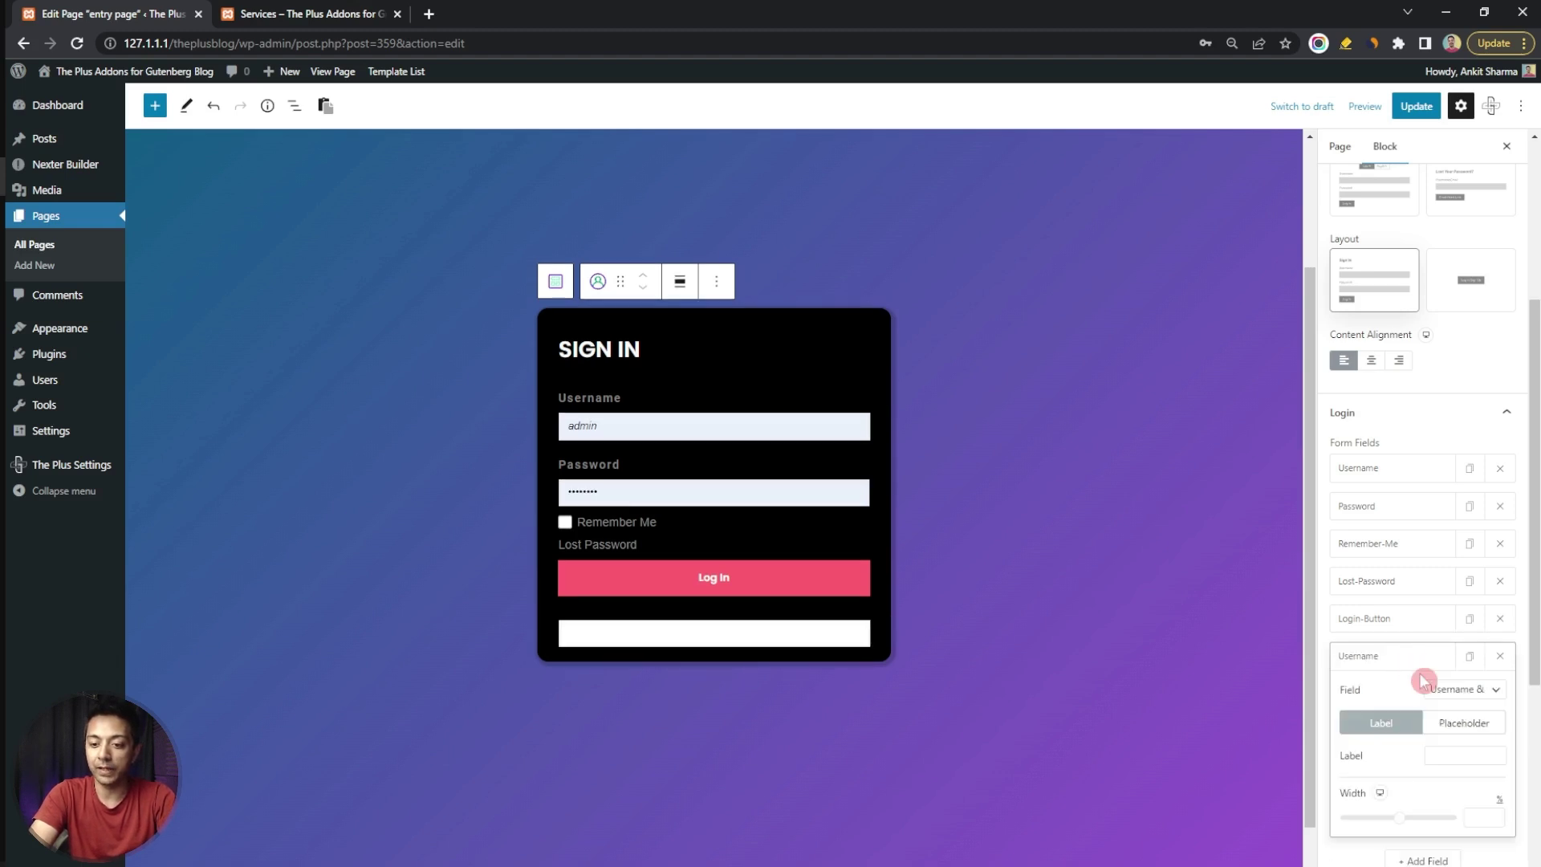
pyautogui.click(1469, 690)
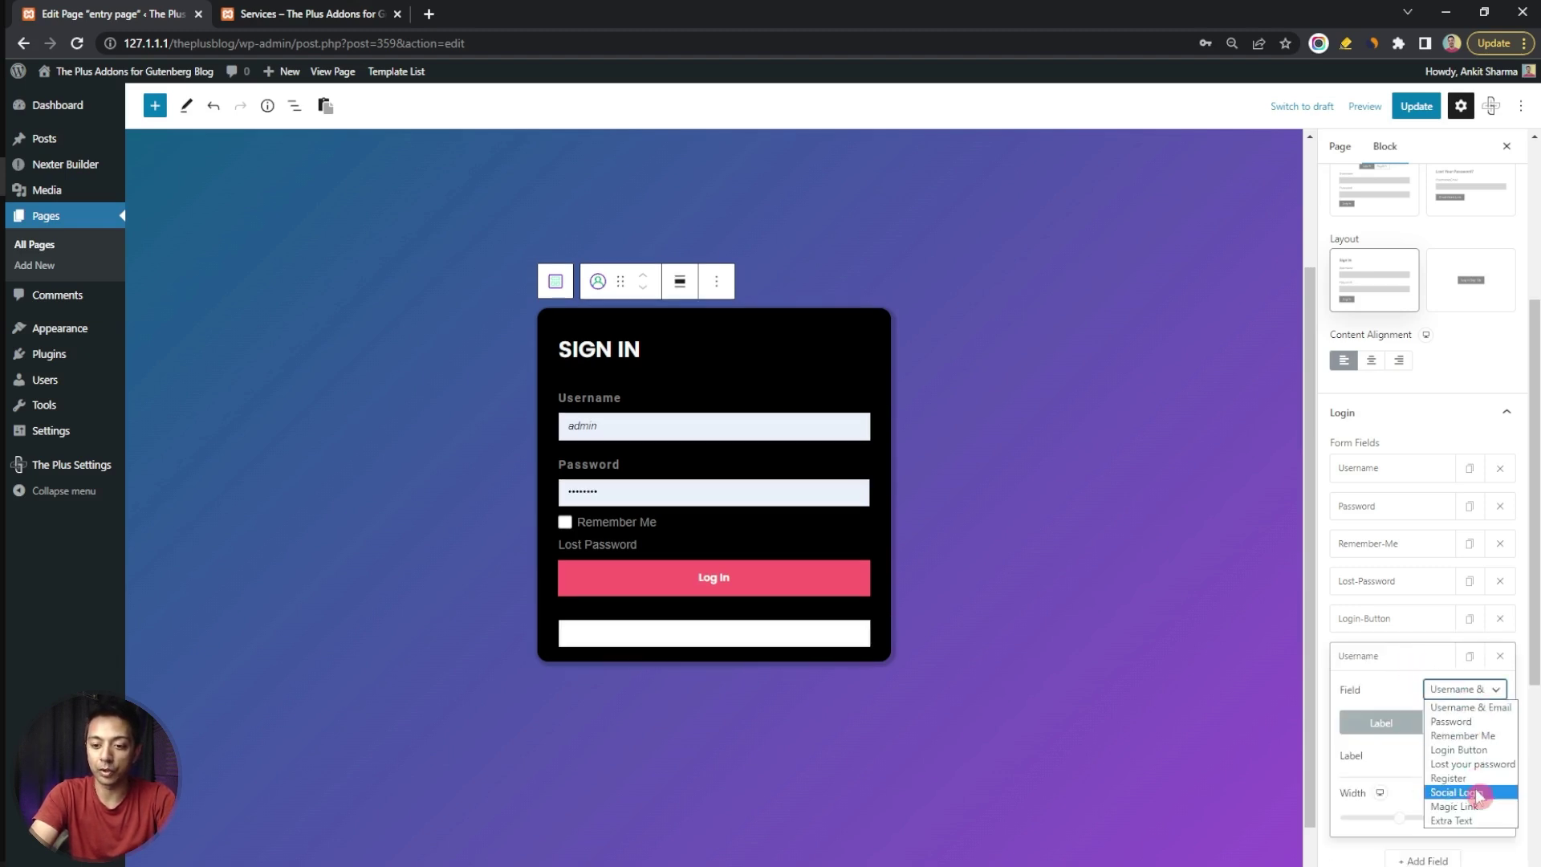
pyautogui.click(1475, 821)
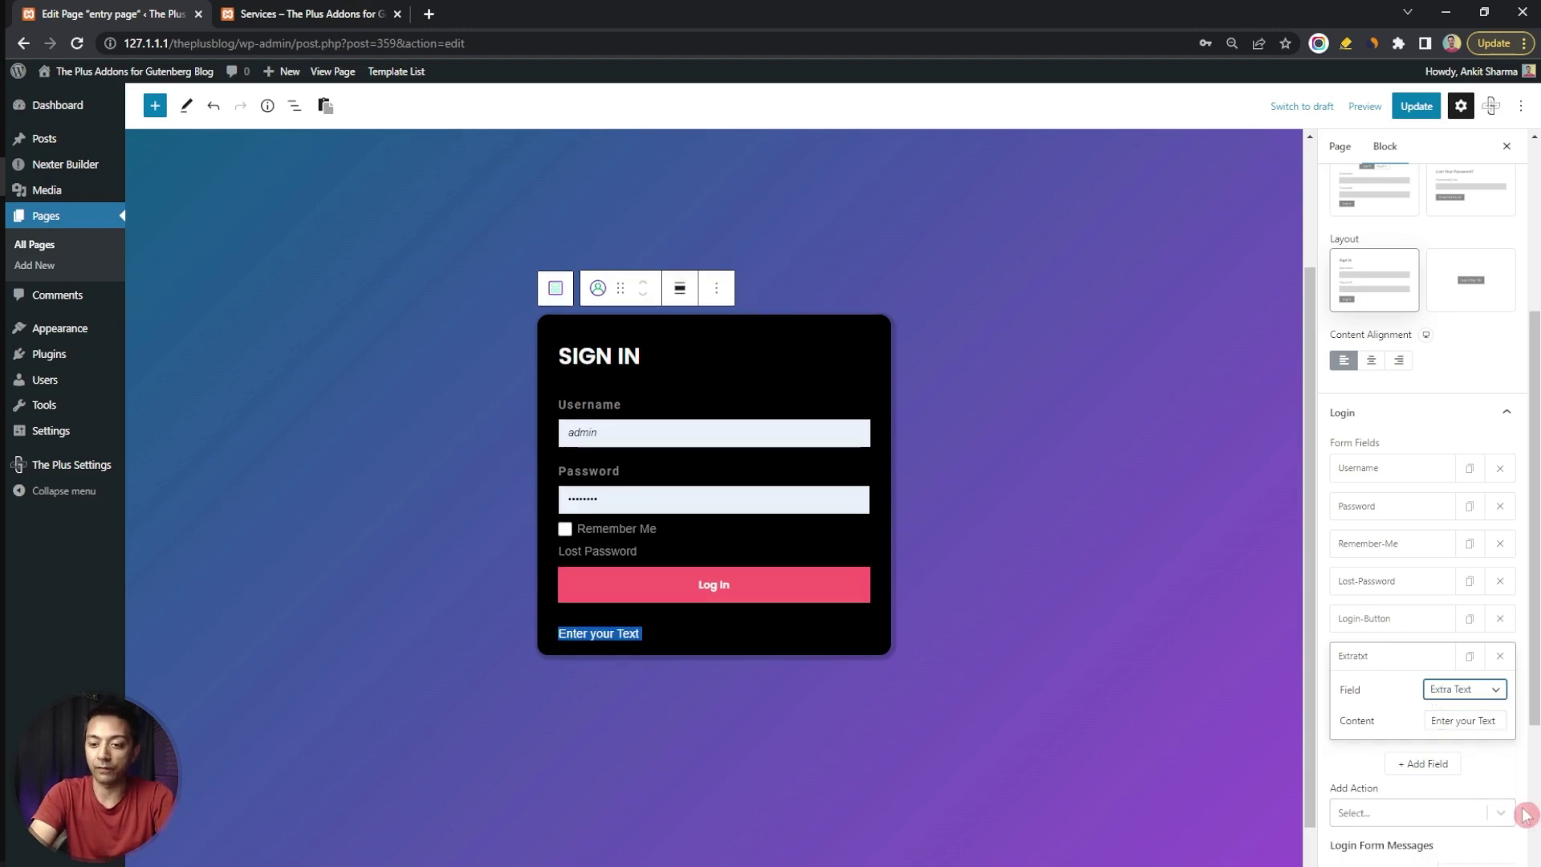
pyautogui.click(1500, 658)
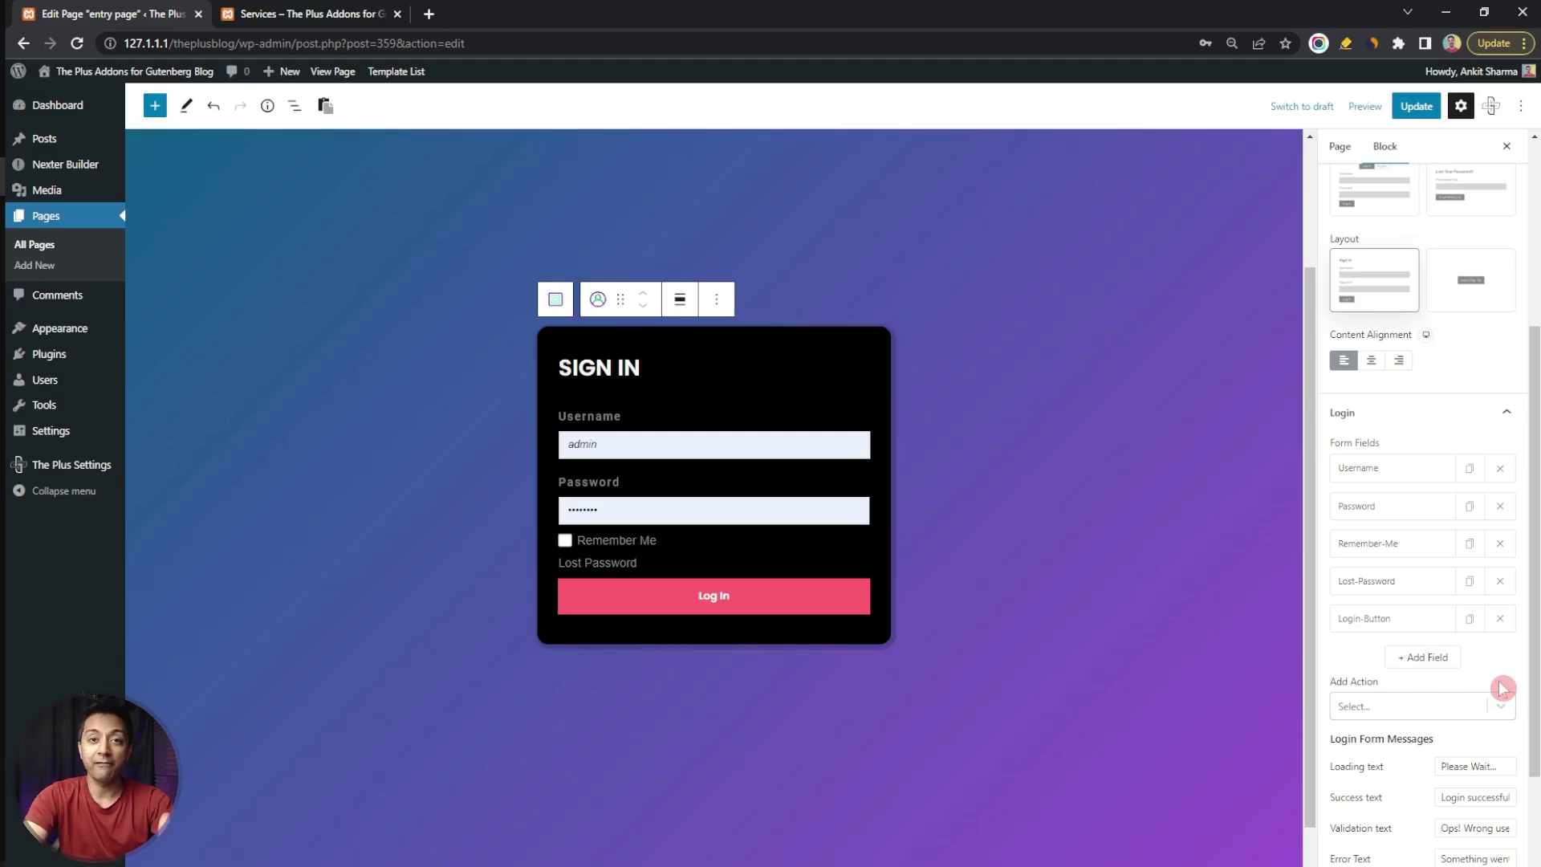
pyautogui.click(1501, 707)
# Set the login action to Redirect, with the Services page's #price URL as Redirect Url
pyautogui.click(1403, 735)
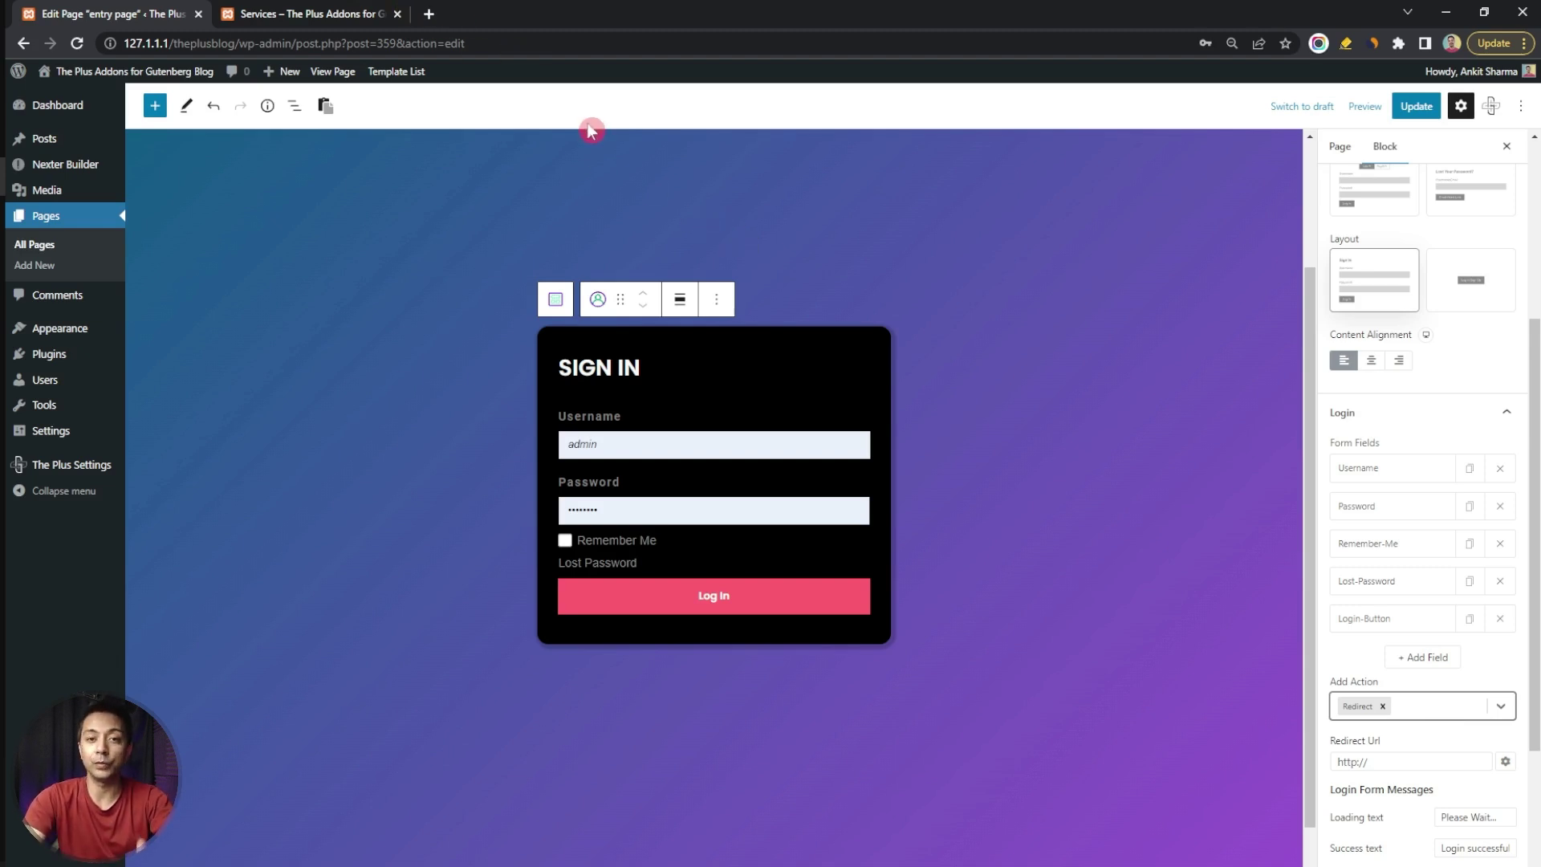
pyautogui.click(313, 10)
pyautogui.scroll(5, 480, 183)
pyautogui.scroll(-5, 478, 182)
pyautogui.scroll(-5, 665, 219)
pyautogui.scroll(2, 734, 298)
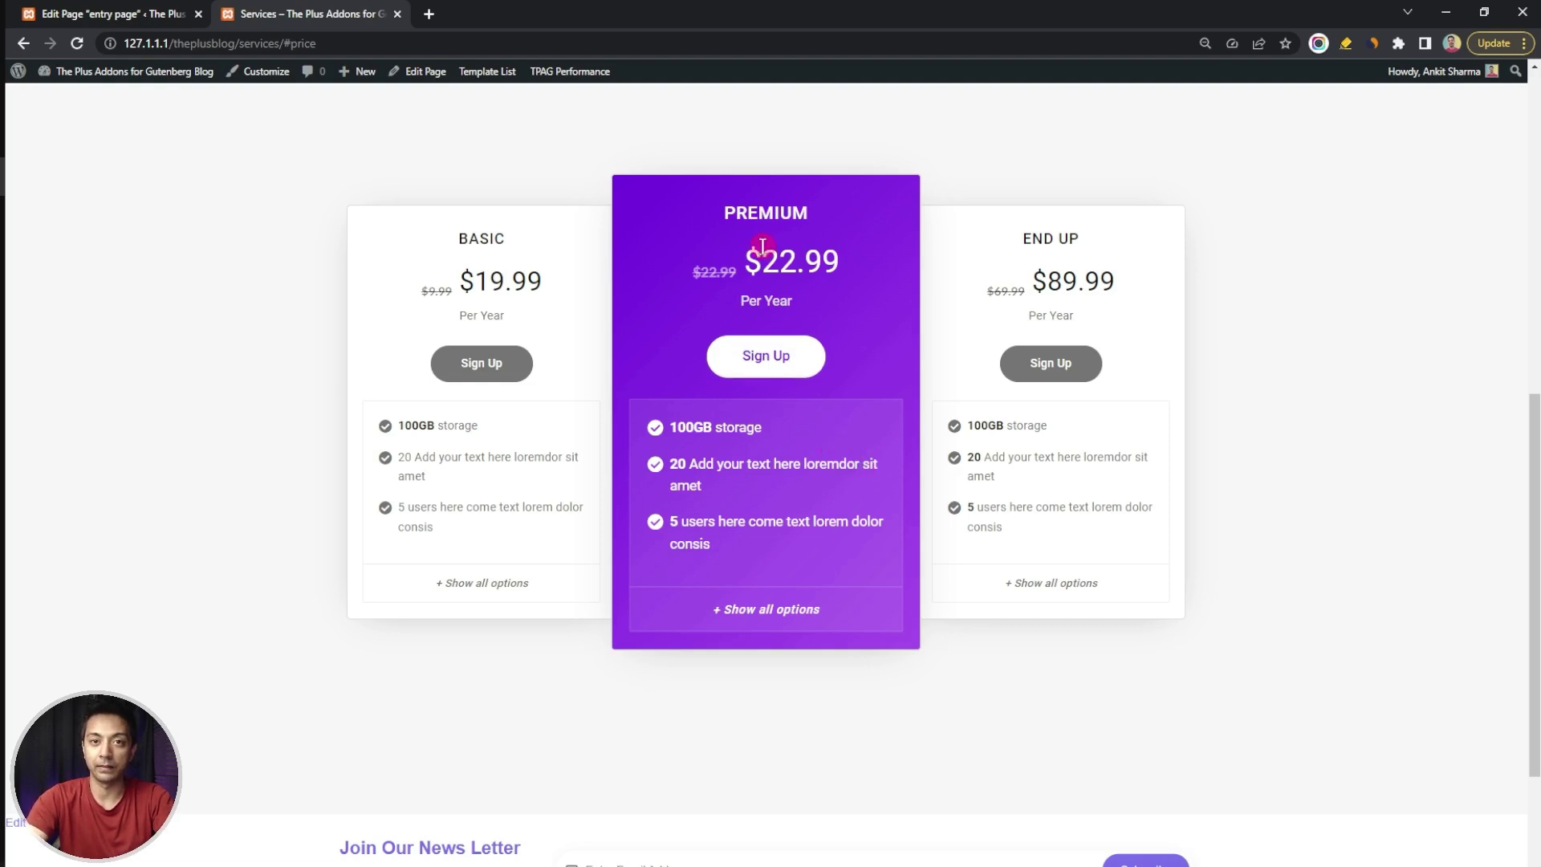
pyautogui.click(92, 13)
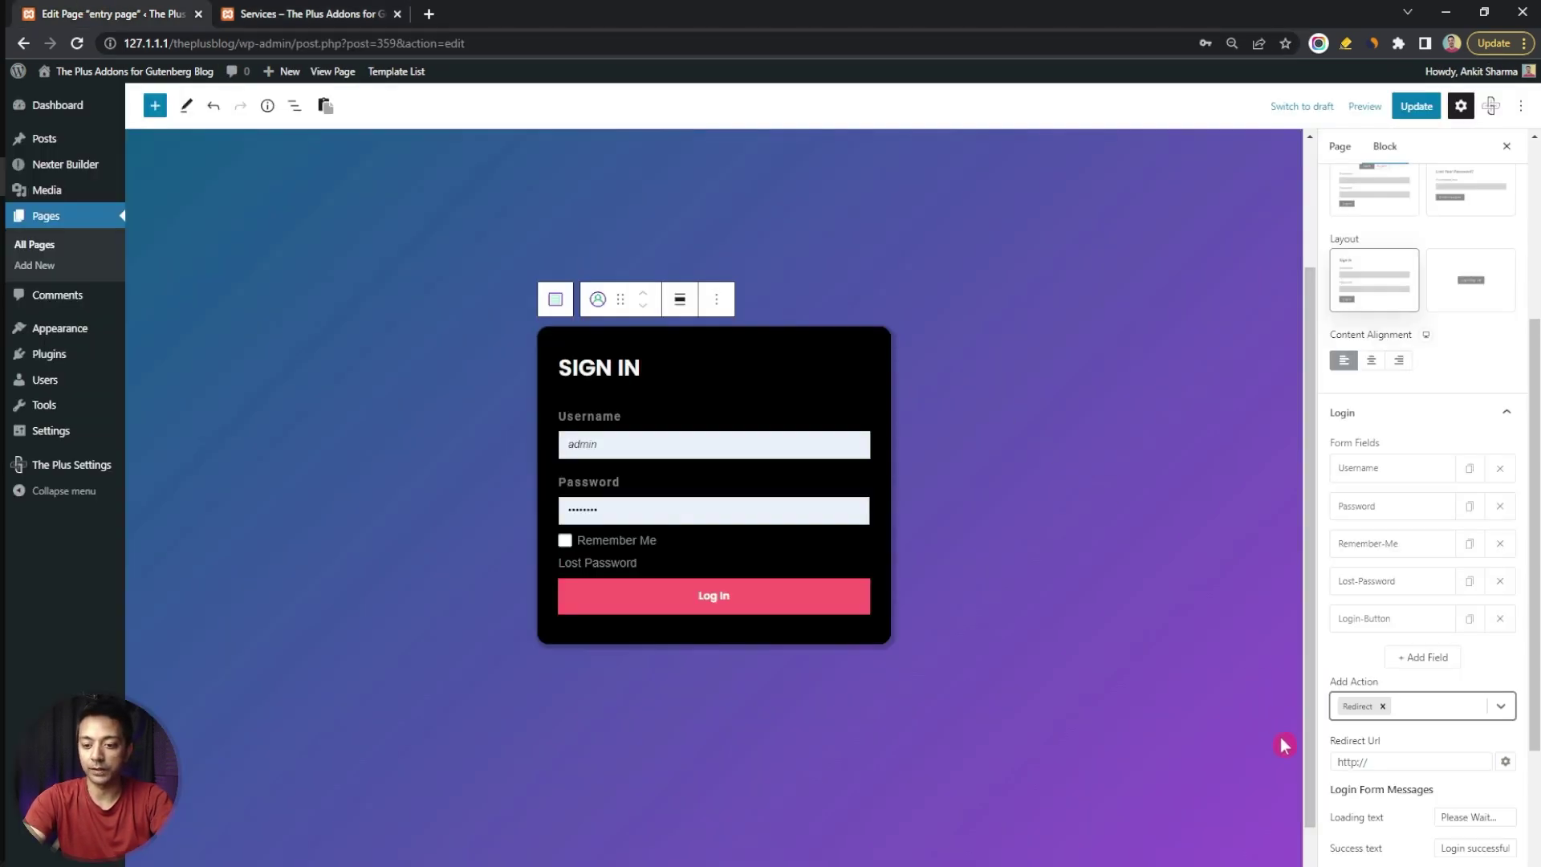
pyautogui.click(1372, 761)
pyautogui.hotkey('ctrl', 'v')
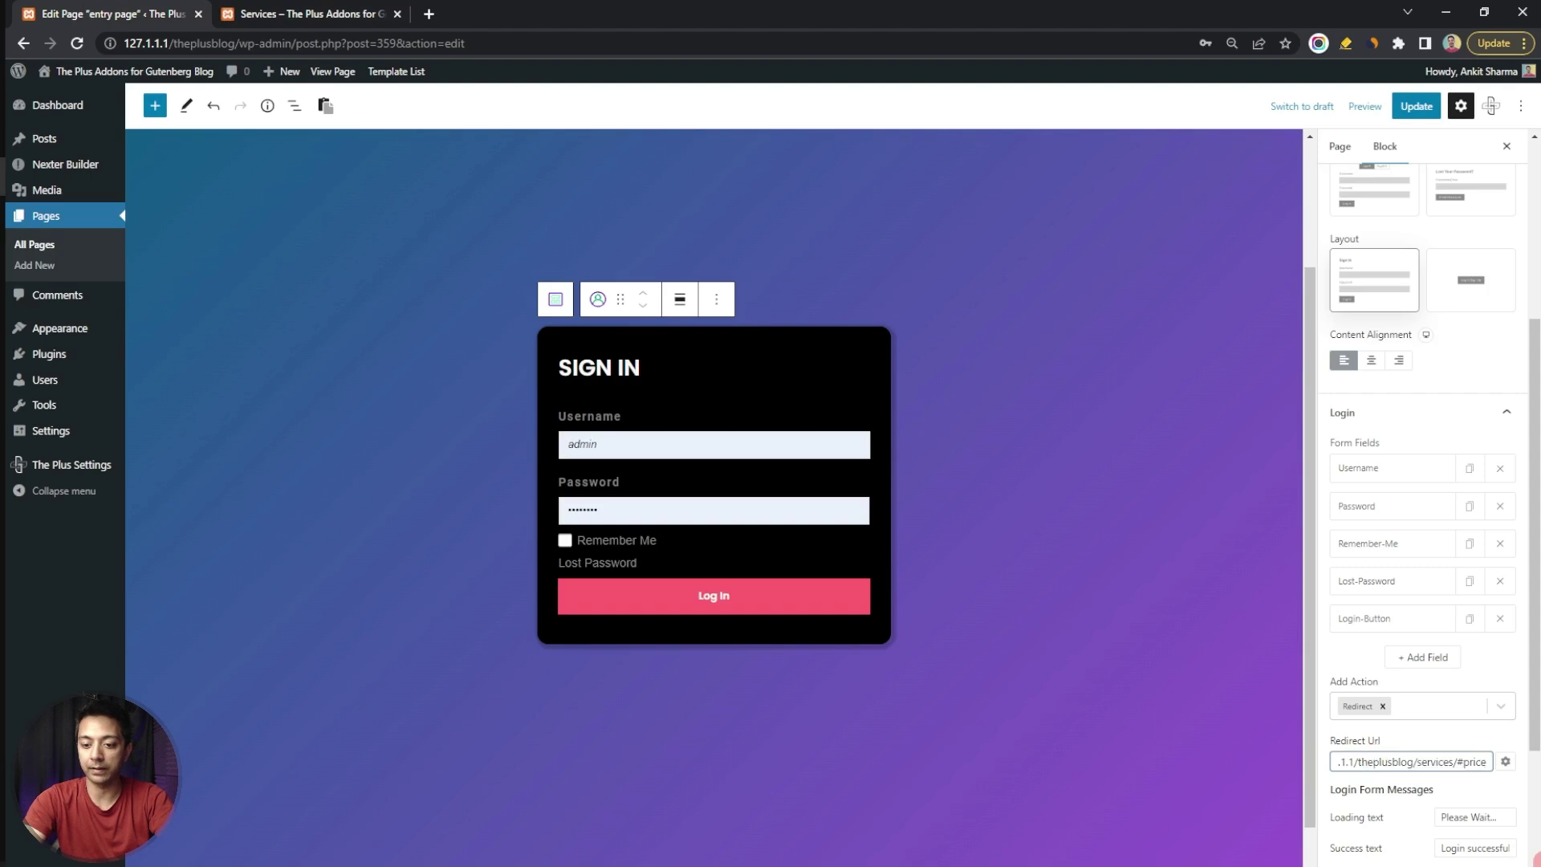
# Expand the My Account Menu settings and update the entry page
pyautogui.scroll(-3, 1413, 610)
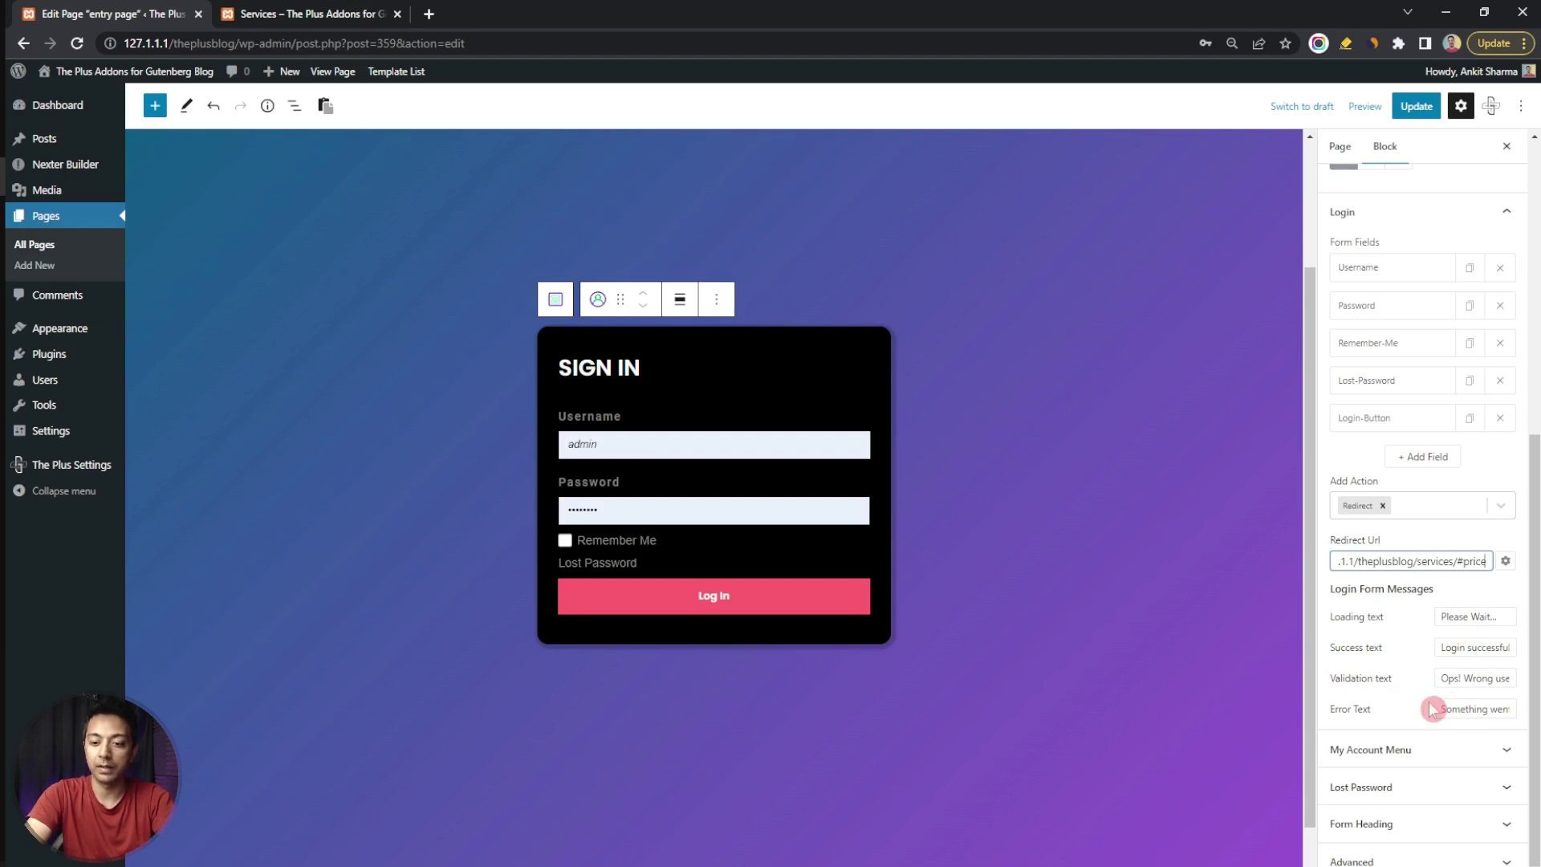
pyautogui.click(1454, 751)
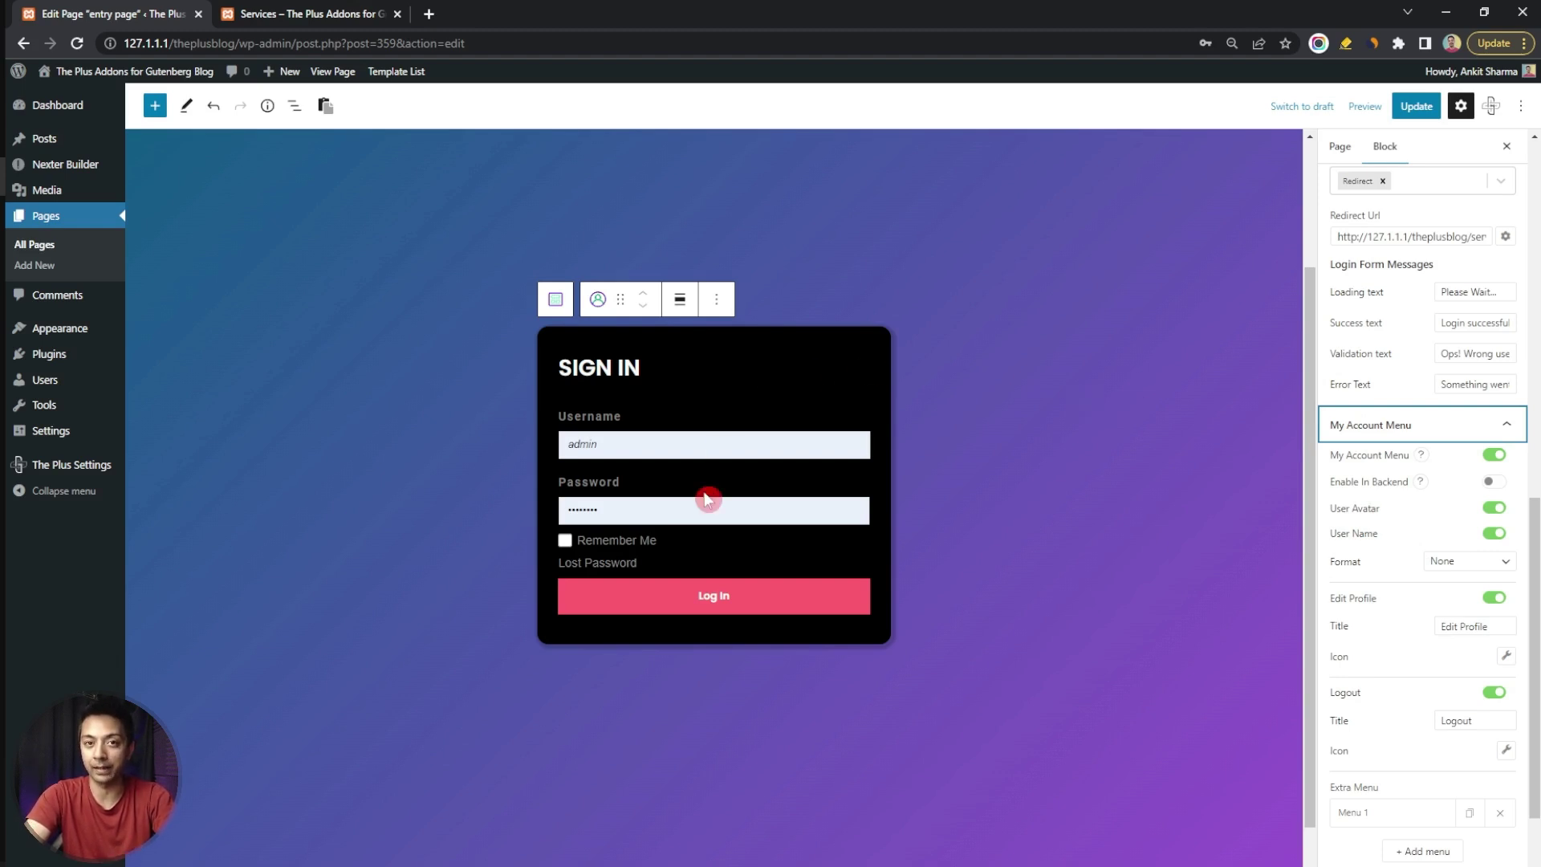
pyautogui.click(1416, 106)
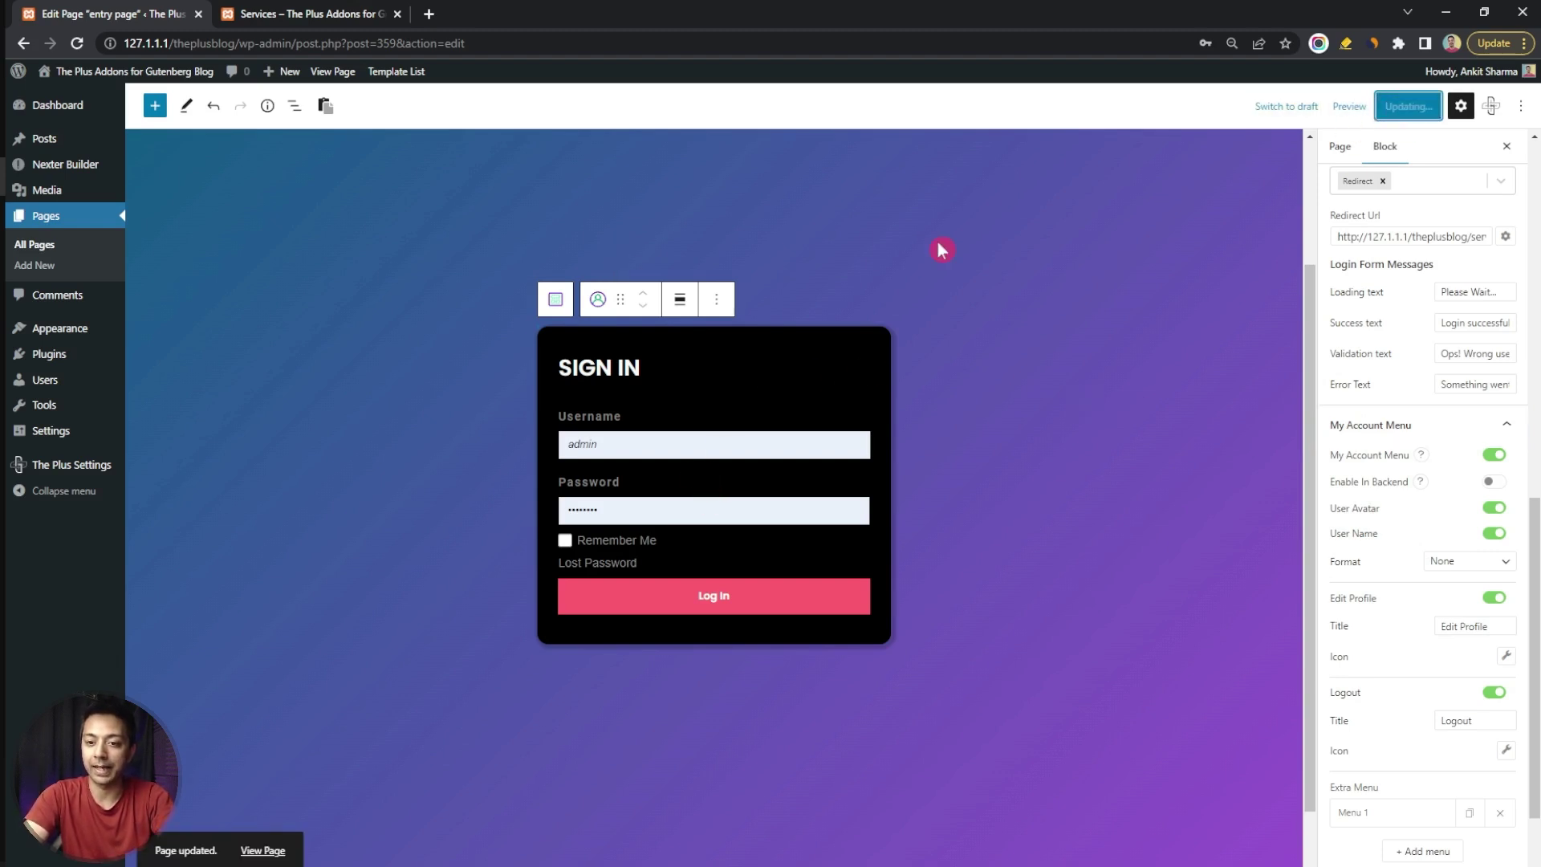
# Open the live entry page in a new tab, review it, and return to the editor
pyautogui.rightClick(262, 850)
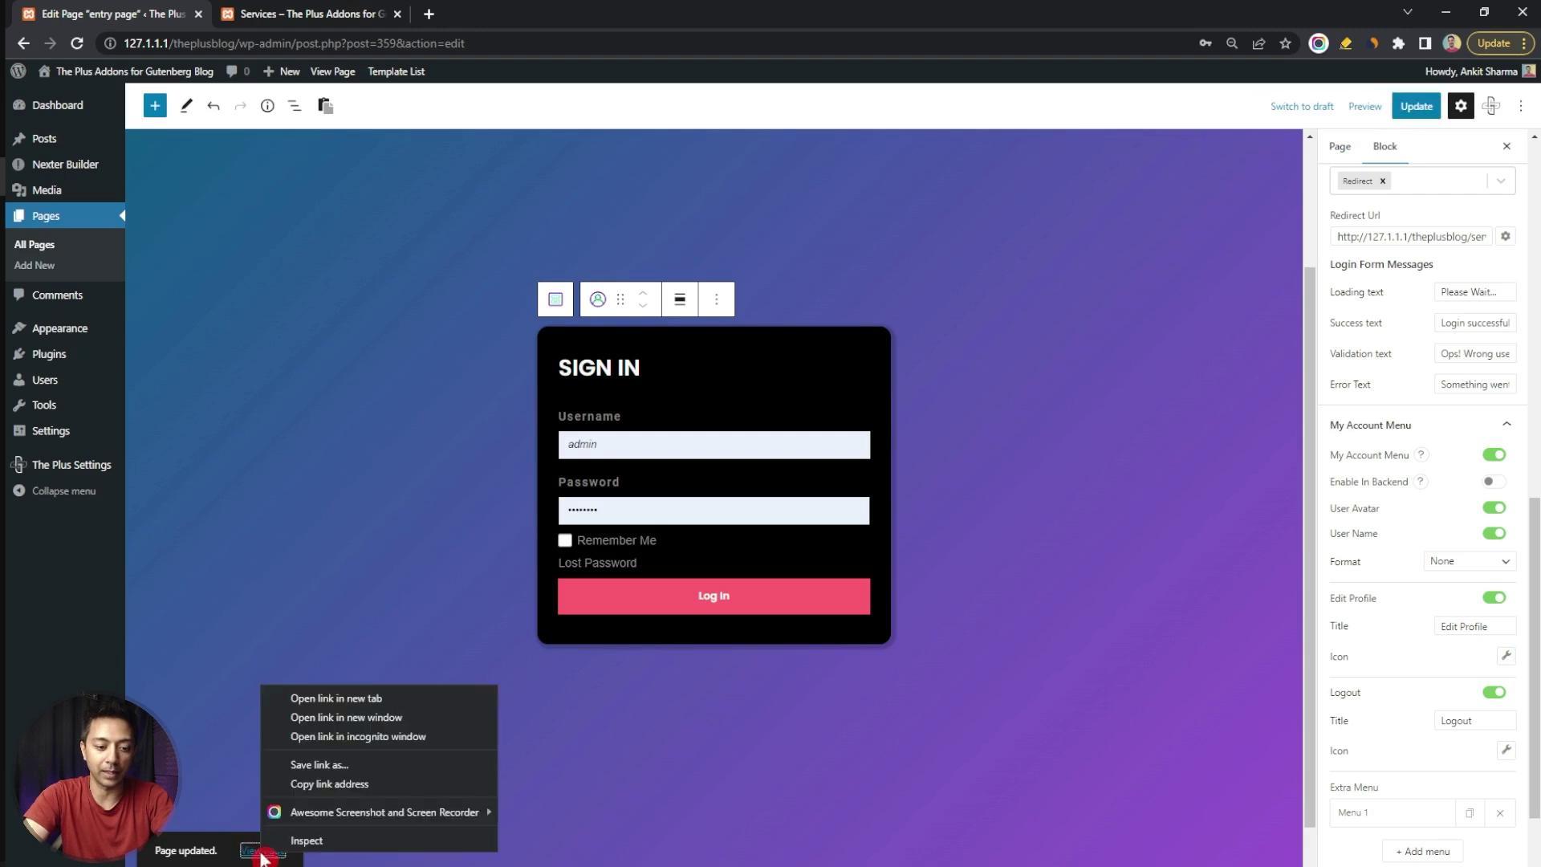
pyautogui.click(324, 698)
pyautogui.click(341, 14)
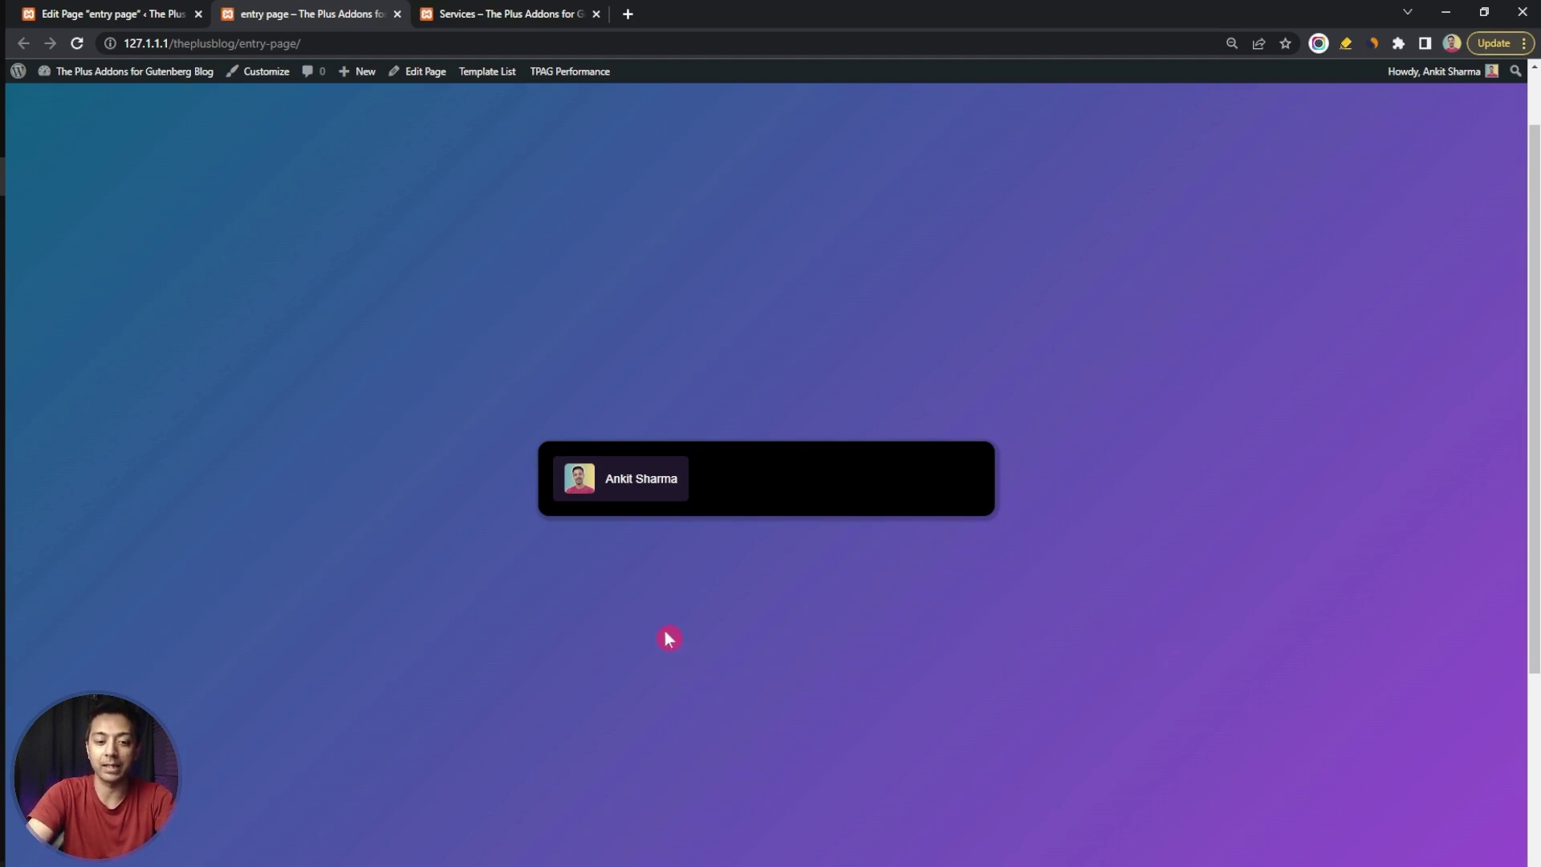
pyautogui.hotkey('ctrl', 'shift', 'Tab')
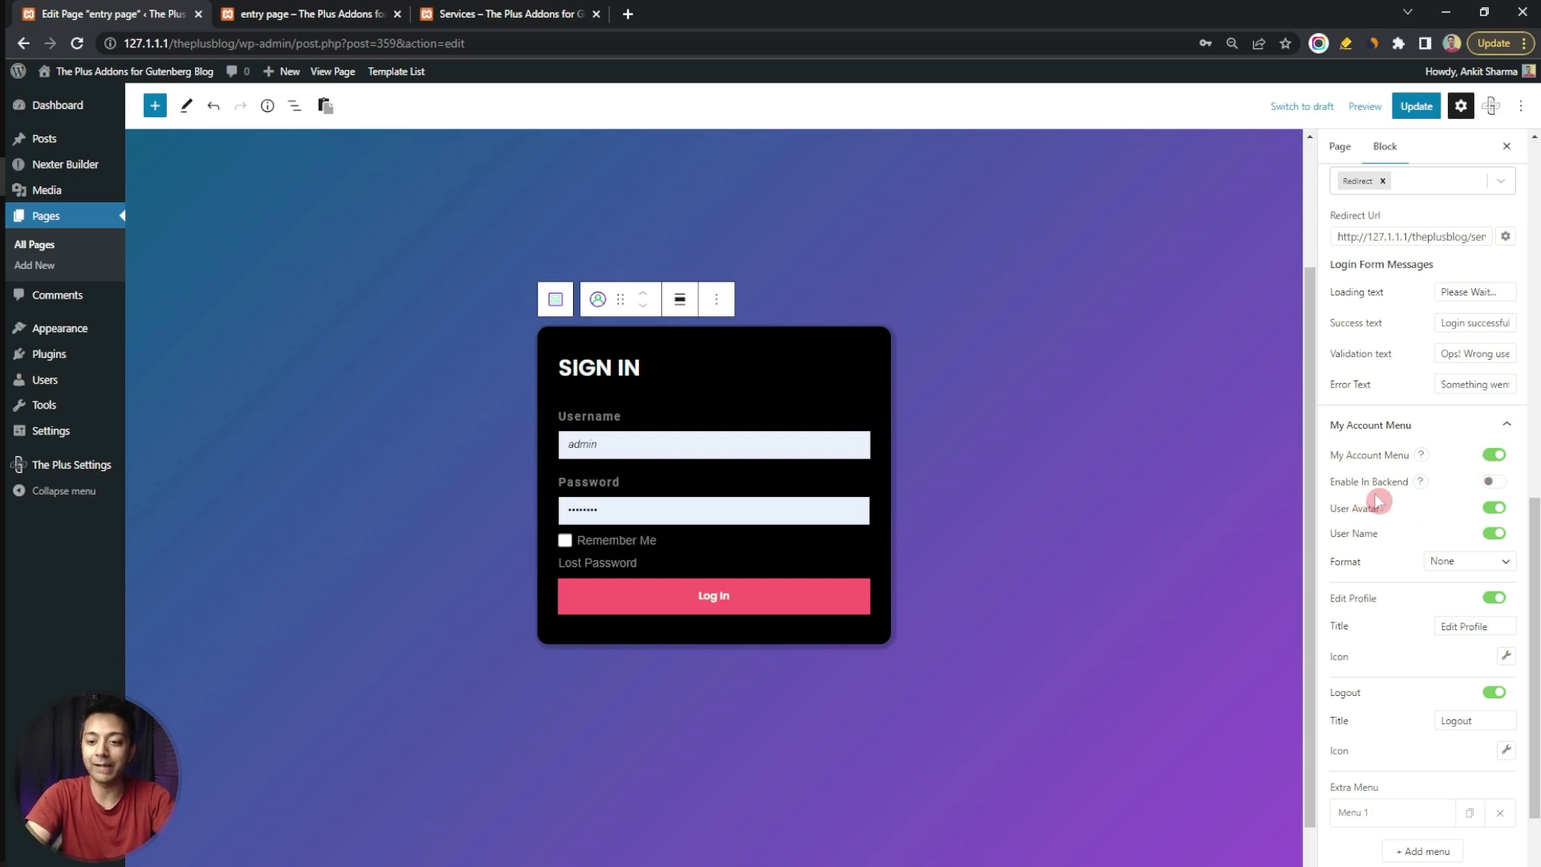
# Enable the account menu with avatar and First Name/Last Name format, then check the live dropdown
pyautogui.click(1494, 482)
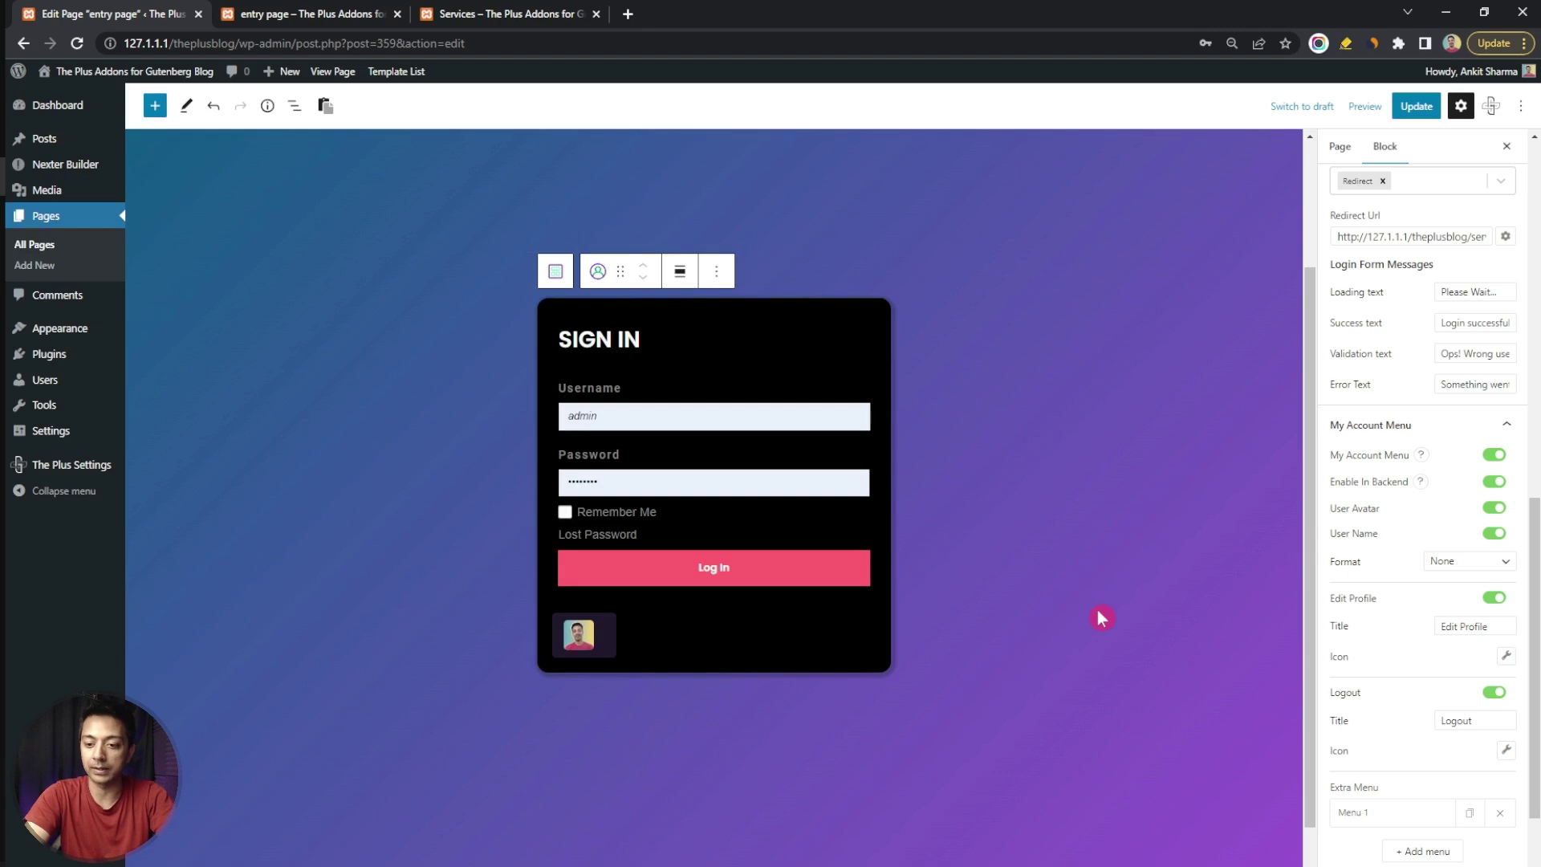
pyautogui.click(1495, 509)
pyautogui.click(1494, 509)
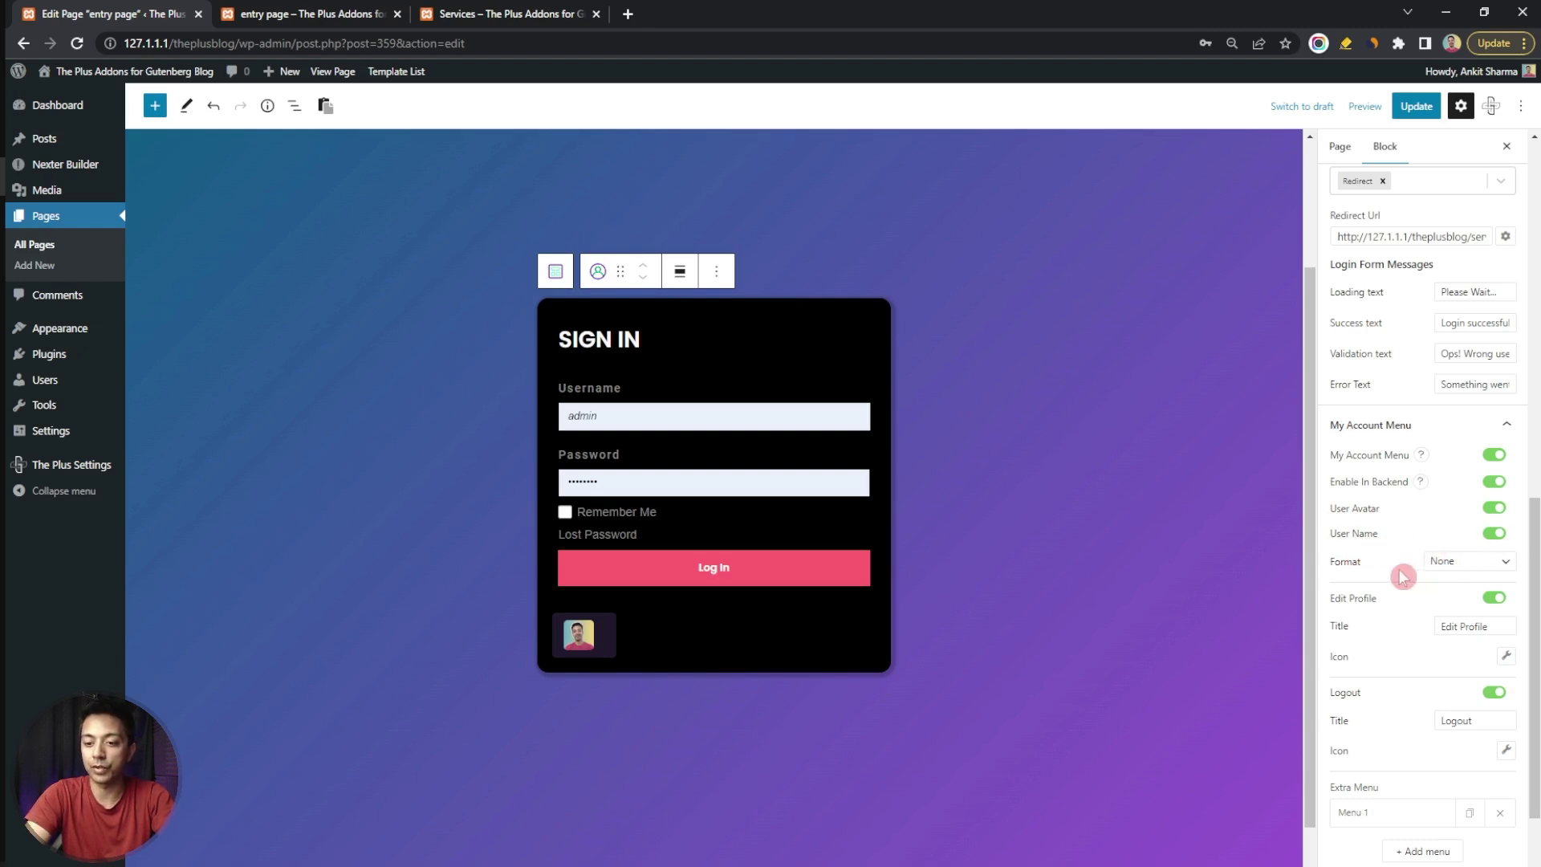
pyautogui.click(1489, 565)
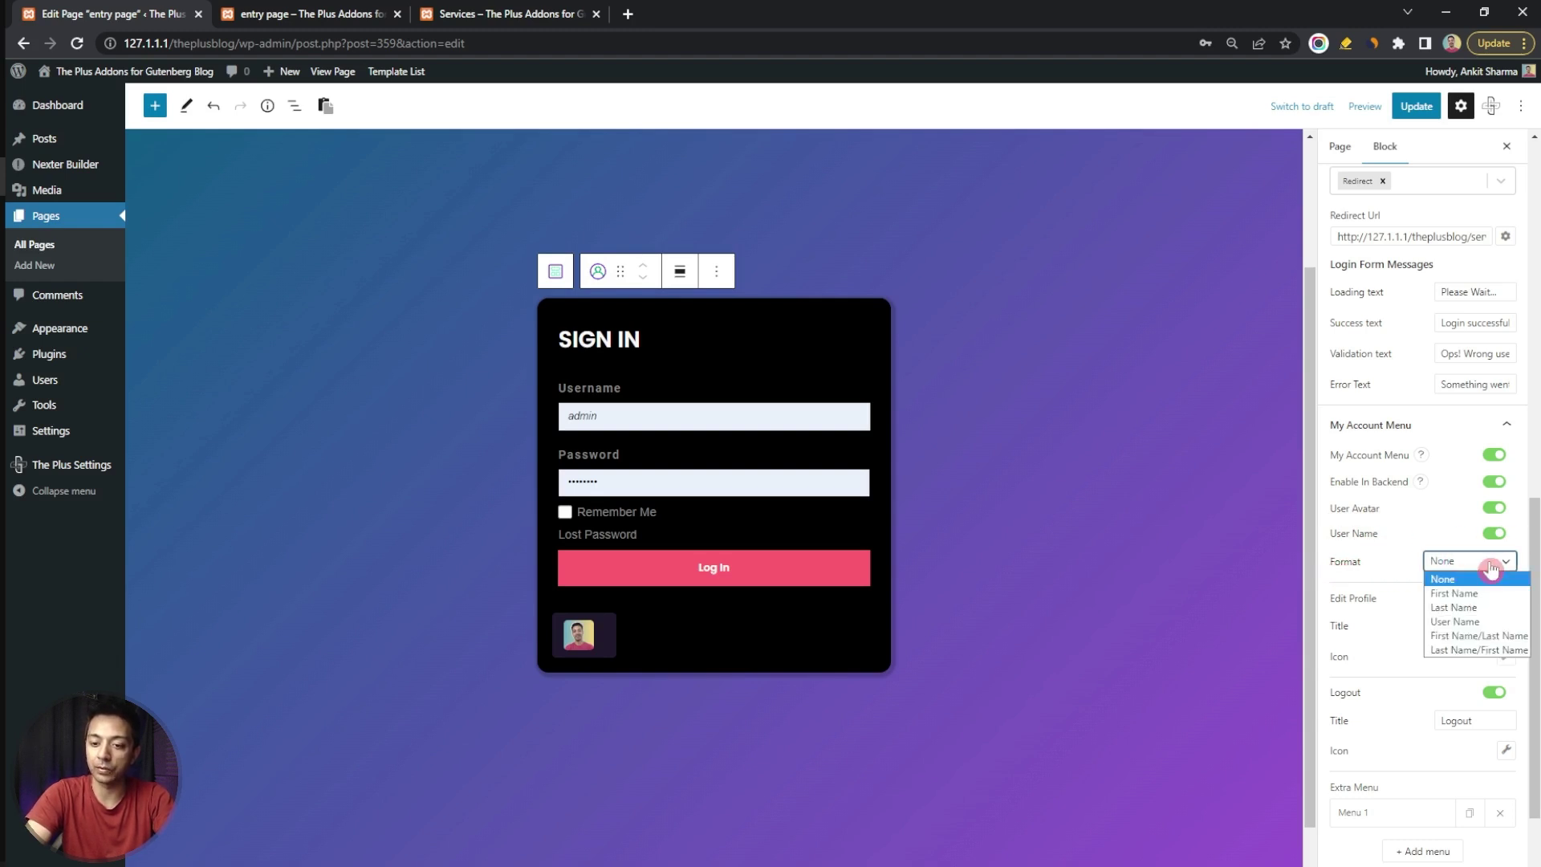
pyautogui.click(1462, 638)
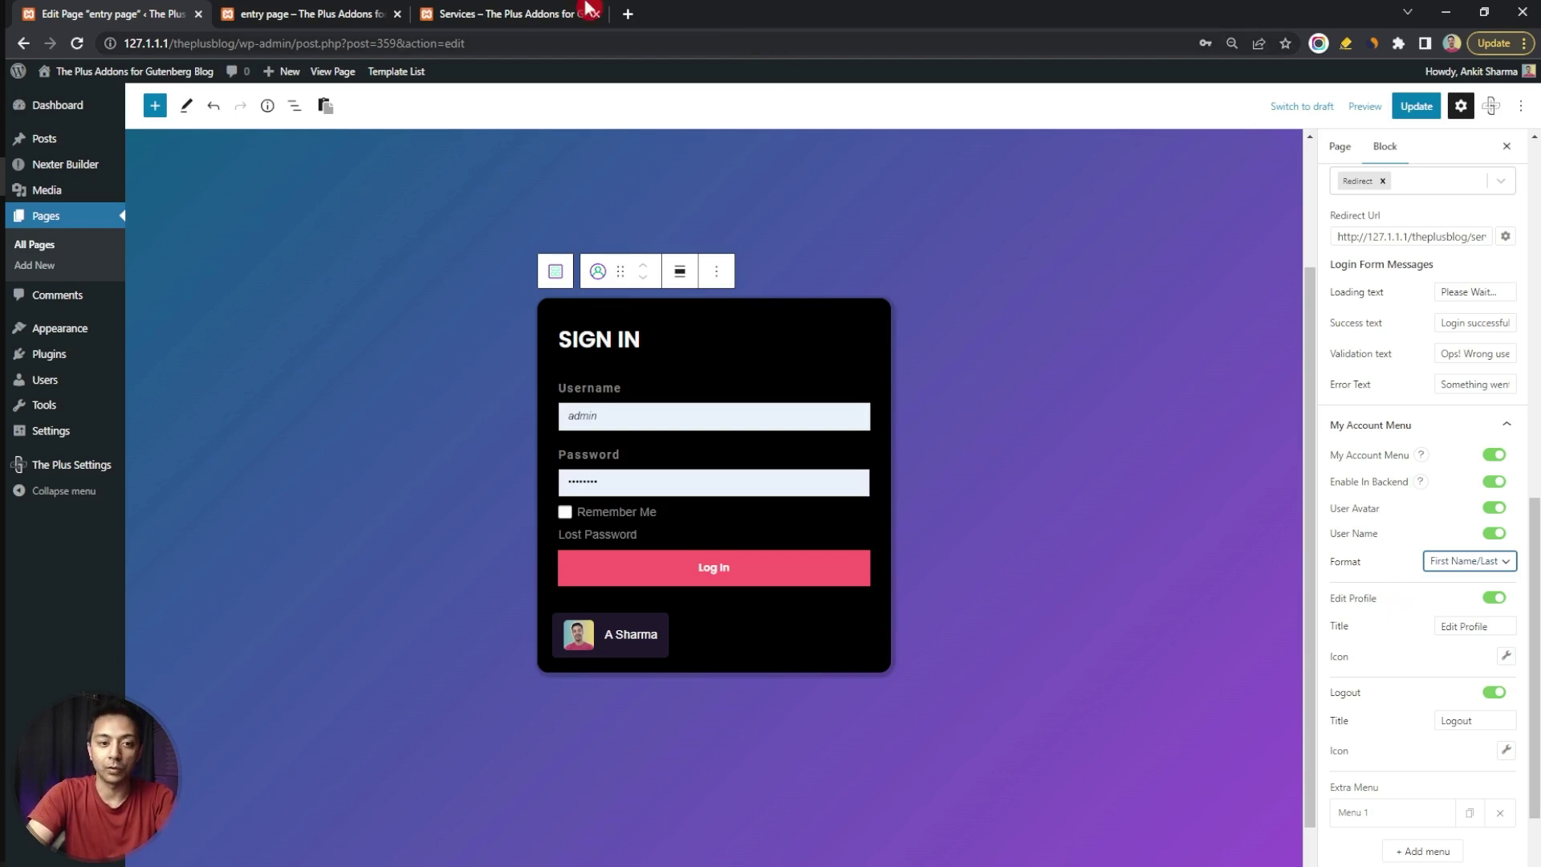
pyautogui.click(291, 8)
pyautogui.click(622, 492)
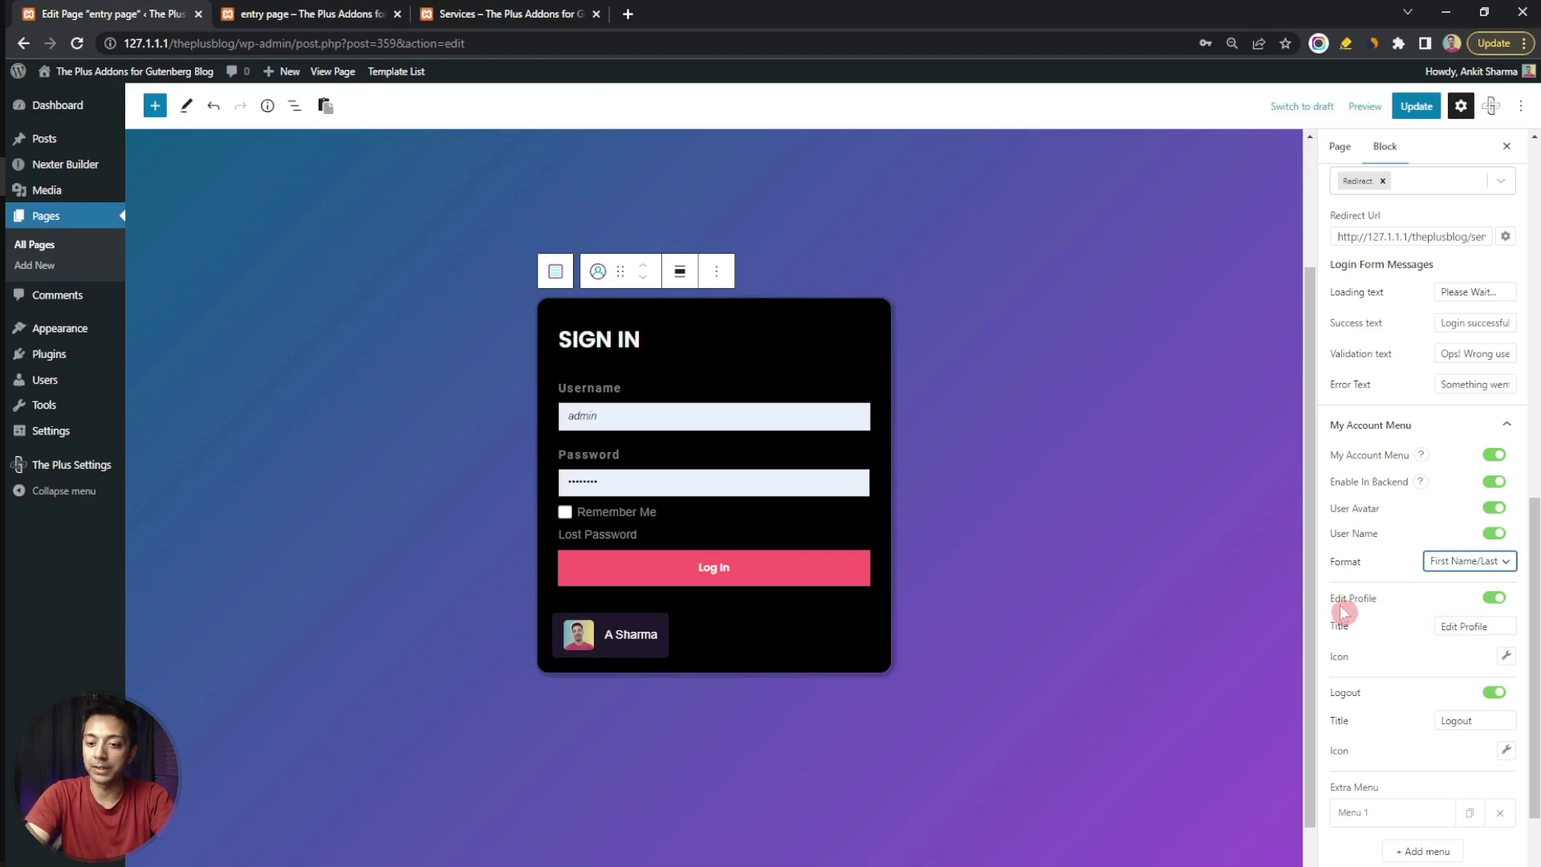
pyautogui.moveTo(598, 642)
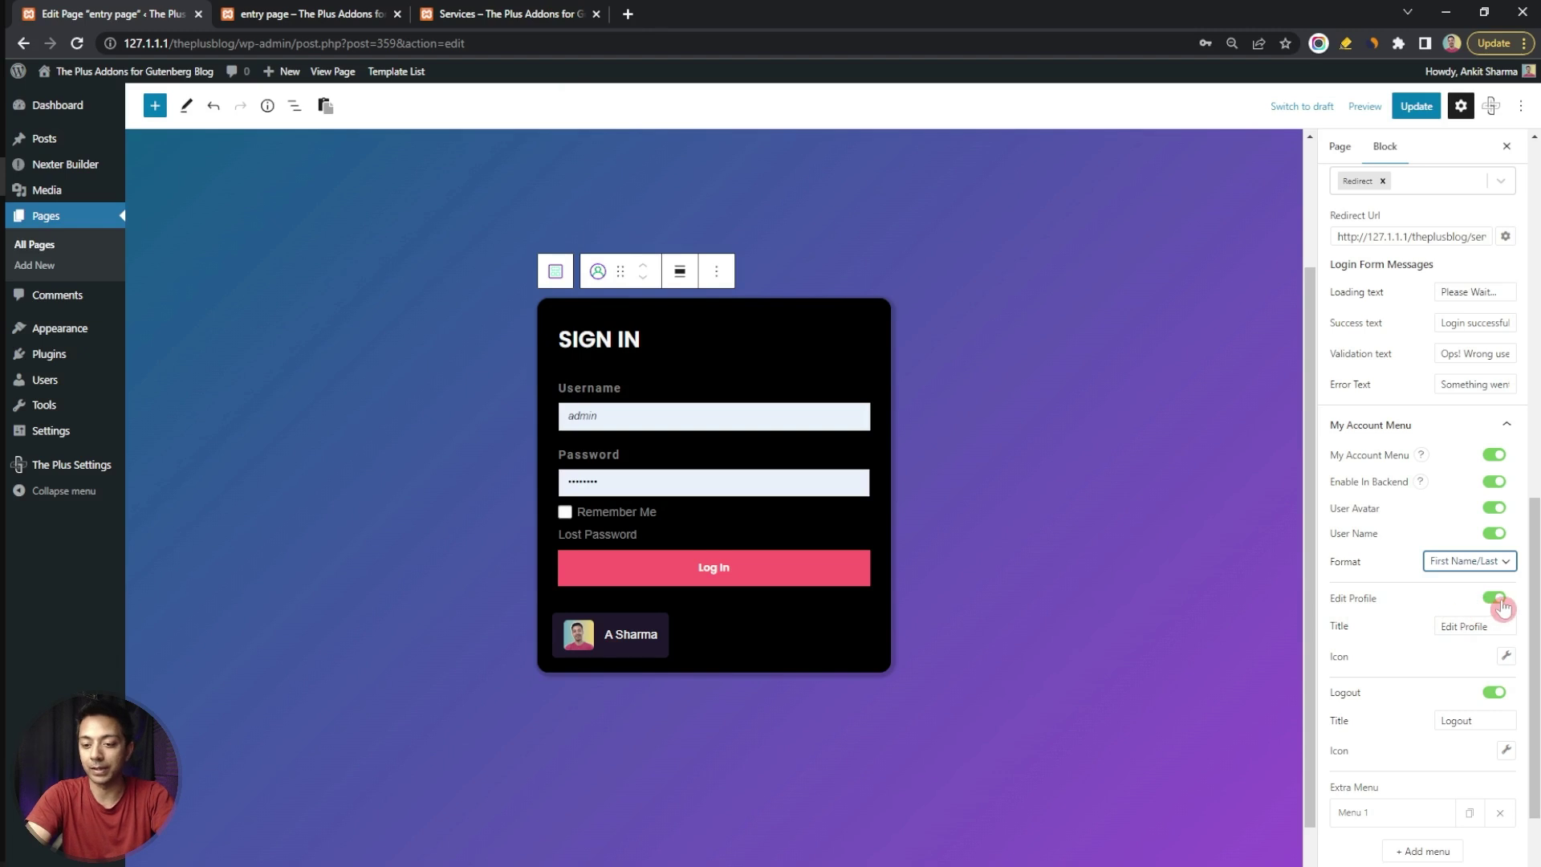
# Give Edit Profile an icon and the Logout link the power icon
pyautogui.click(1453, 628)
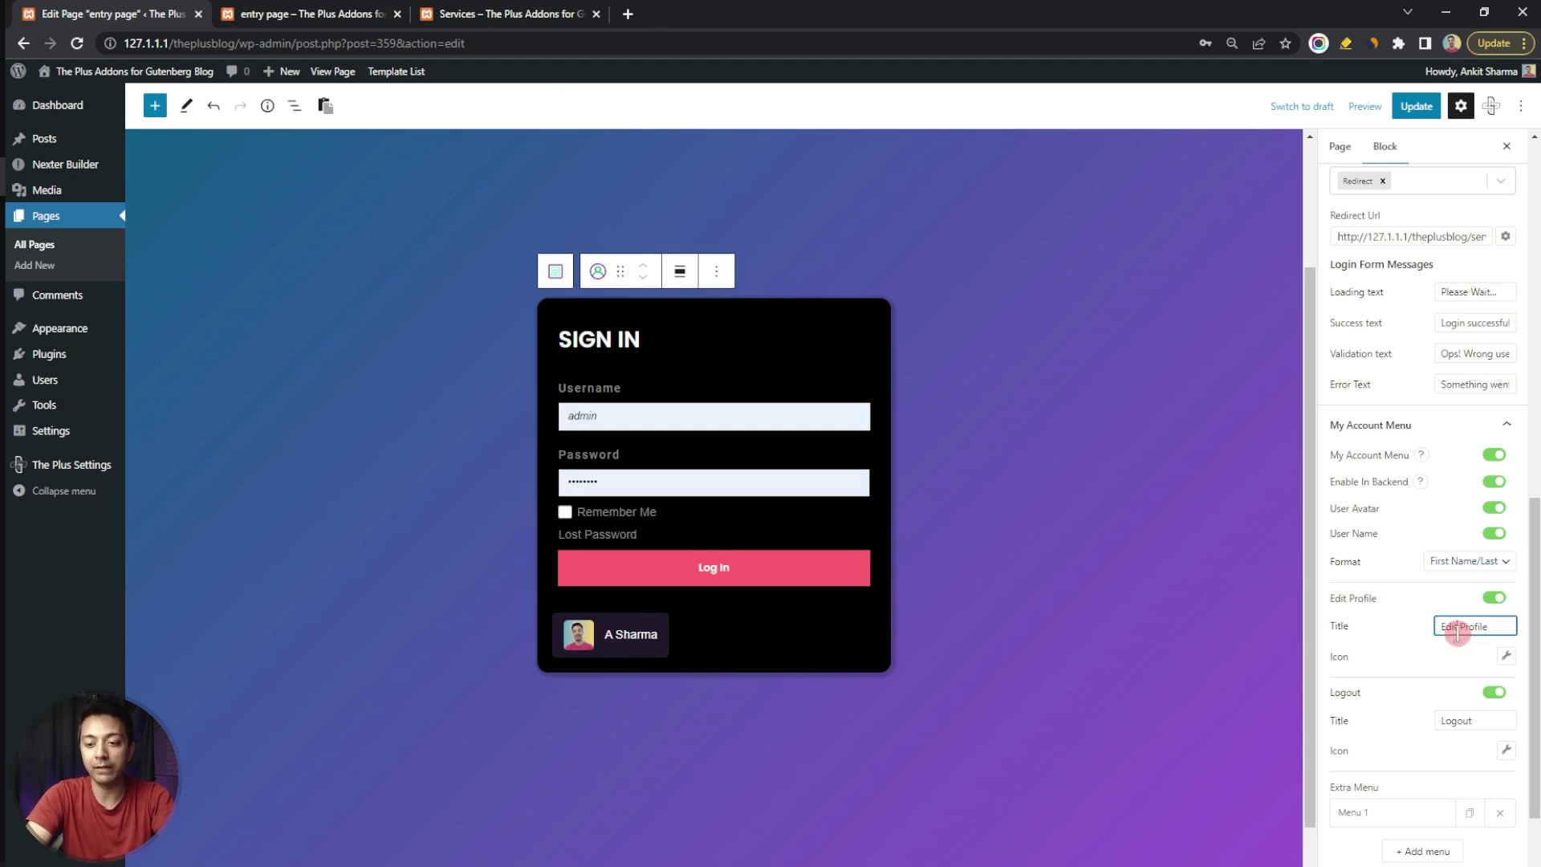
pyautogui.scroll(-1, 1419, 648)
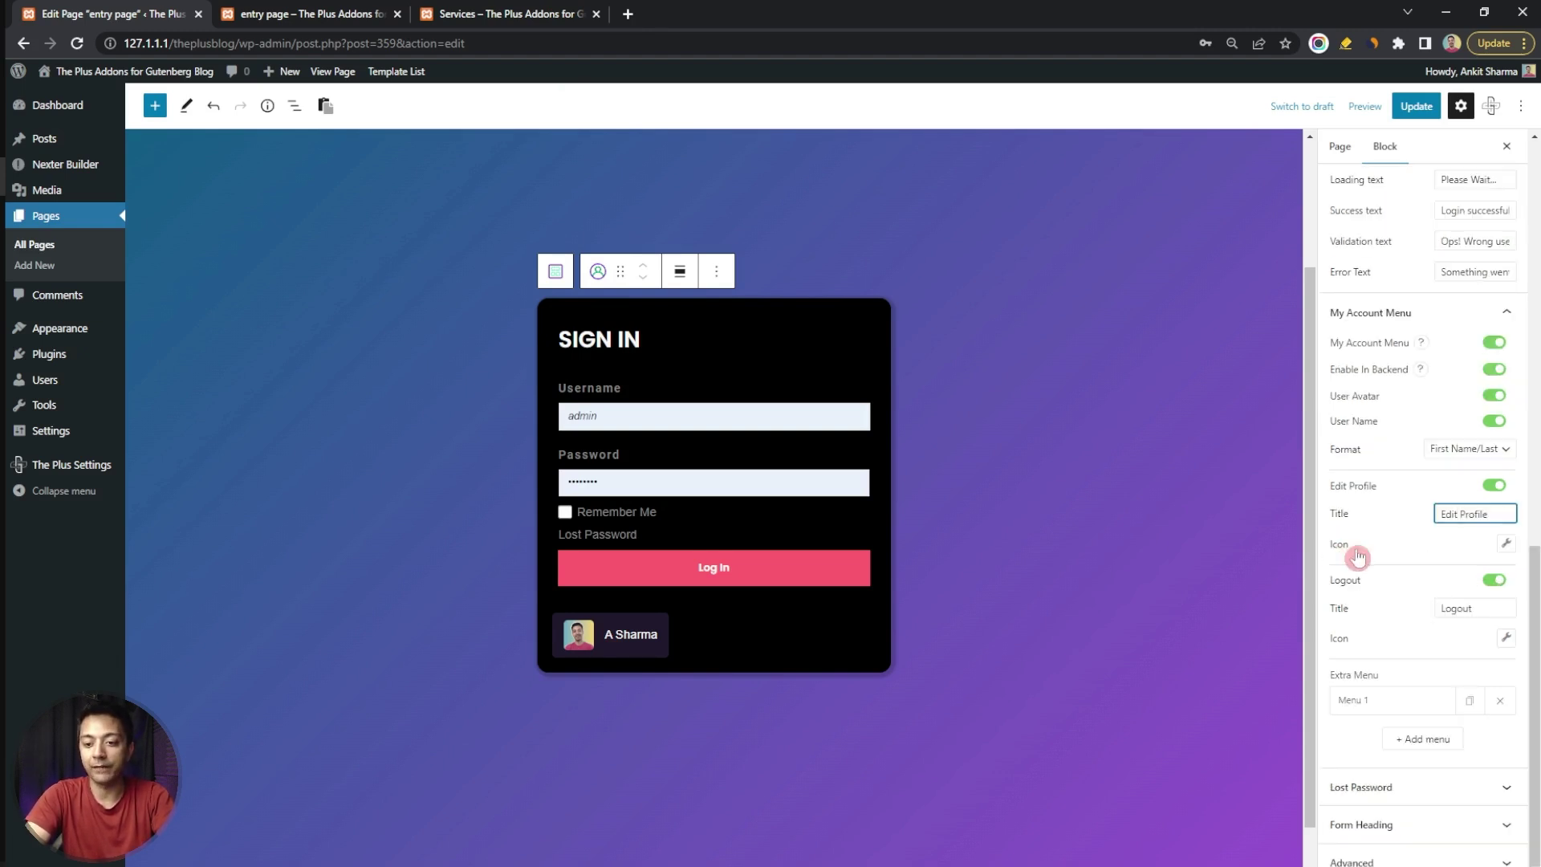
pyautogui.click(1506, 547)
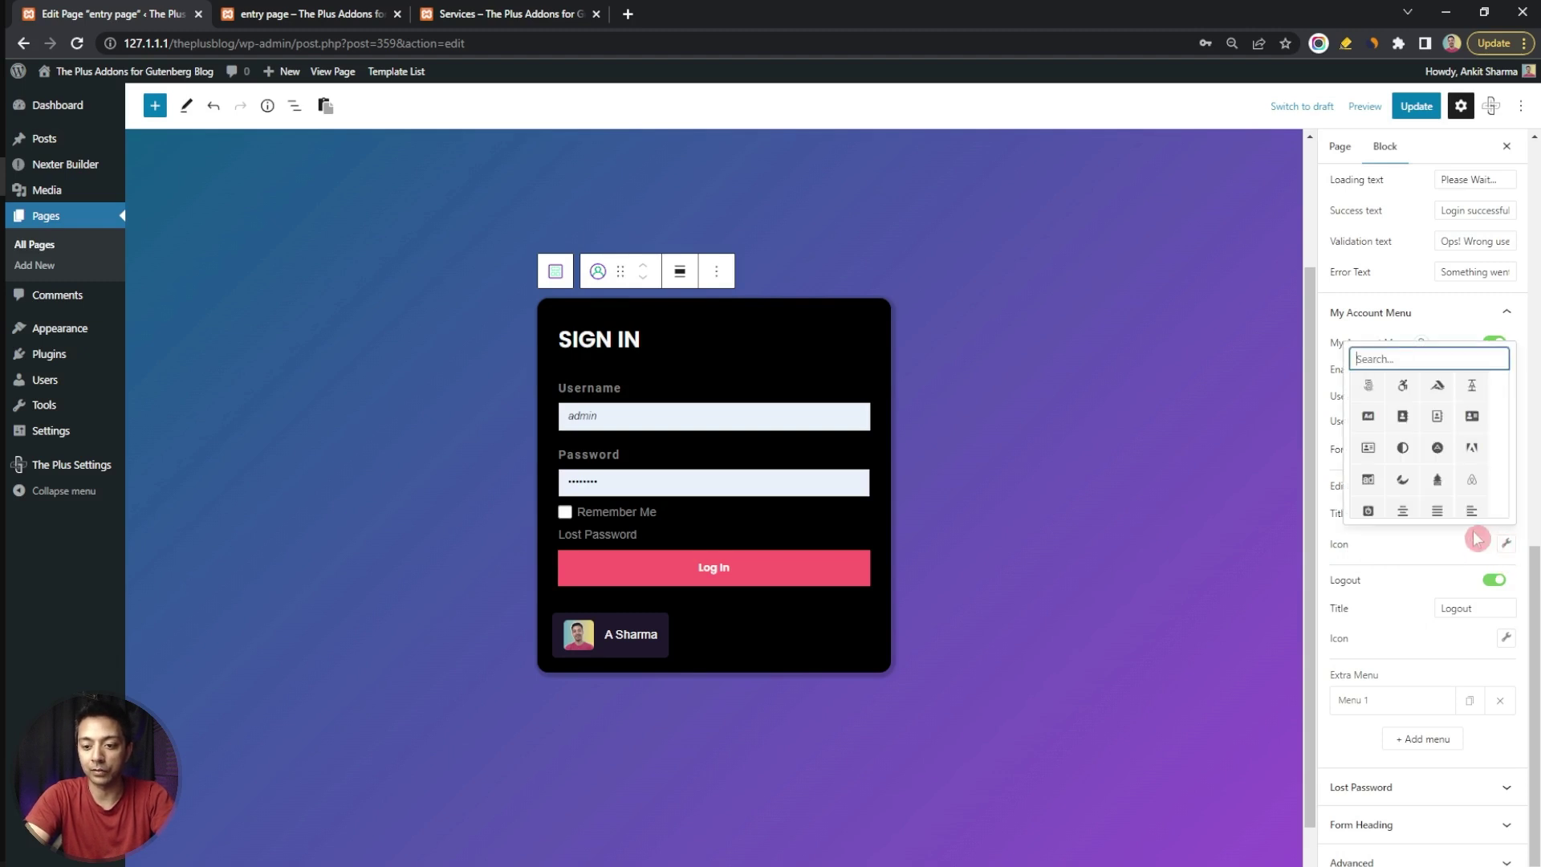
pyautogui.click(1404, 422)
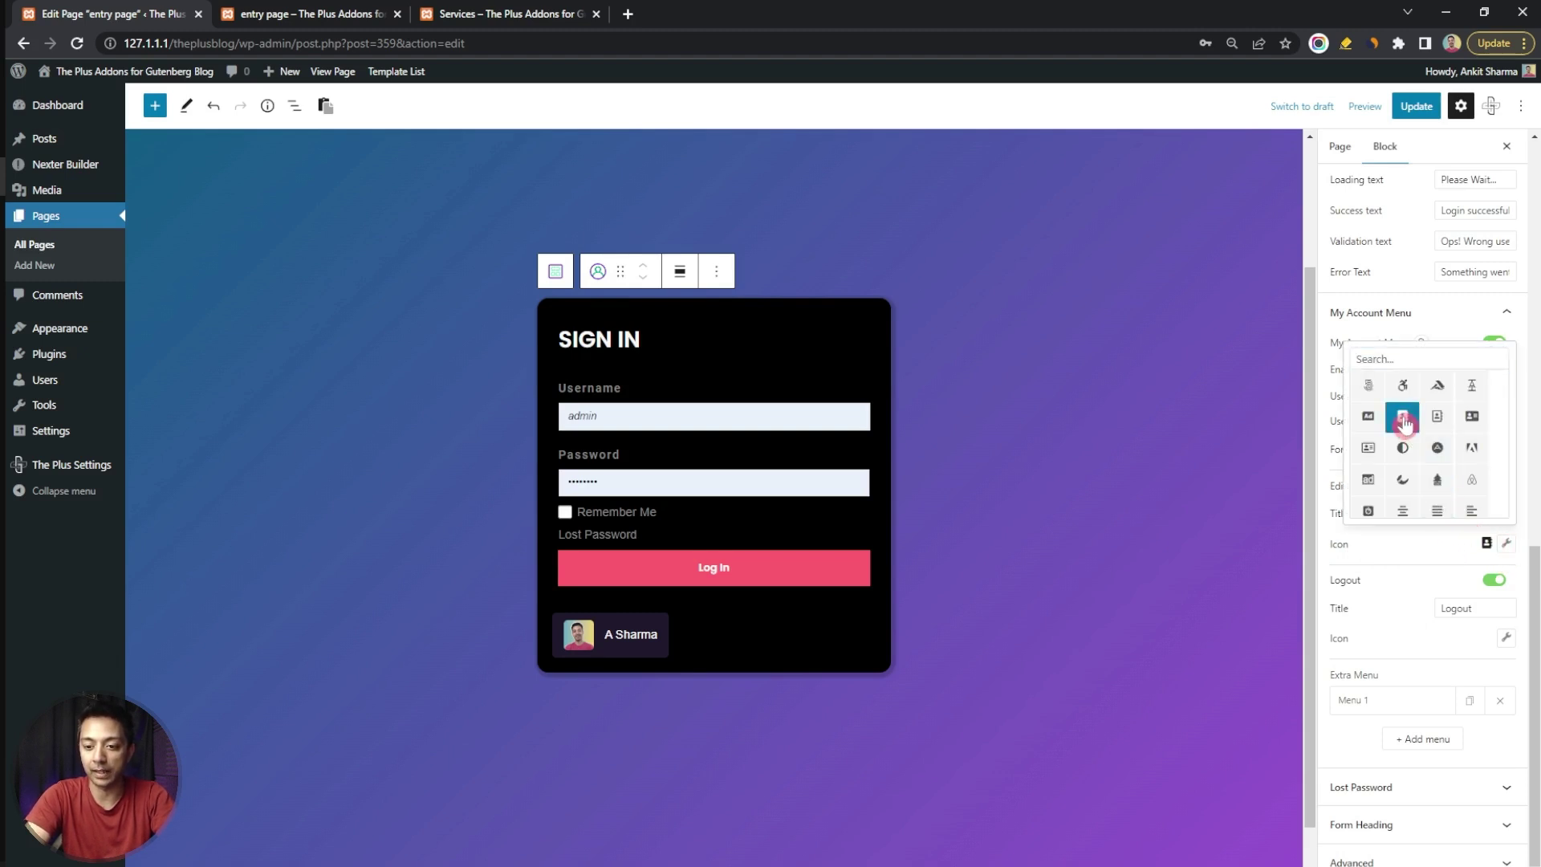
pyautogui.click(1408, 560)
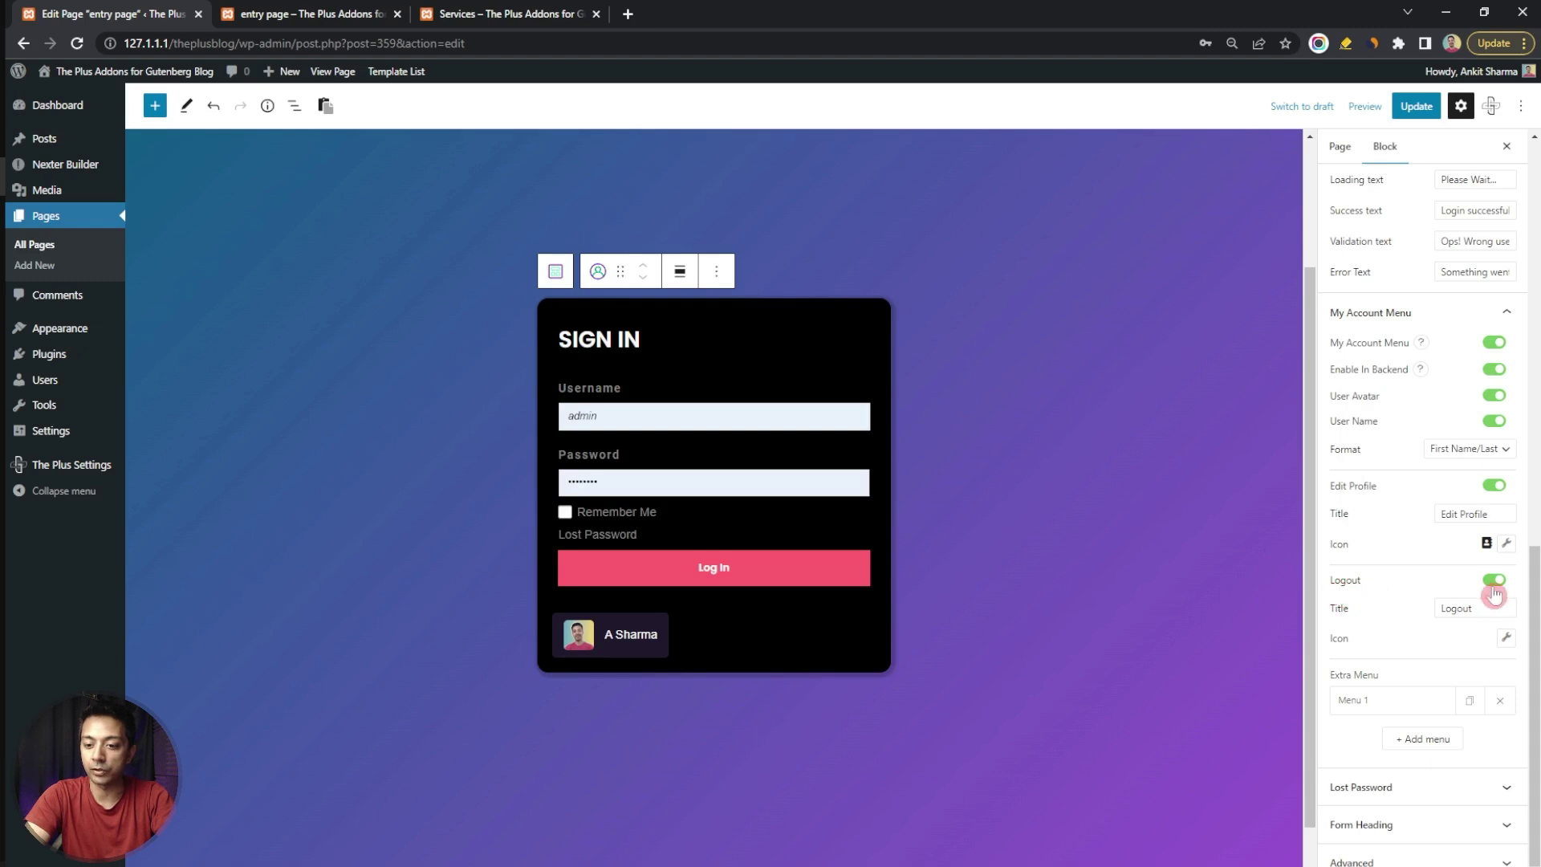
pyautogui.click(1506, 639)
pyautogui.click(1409, 457)
pyautogui.write('power')
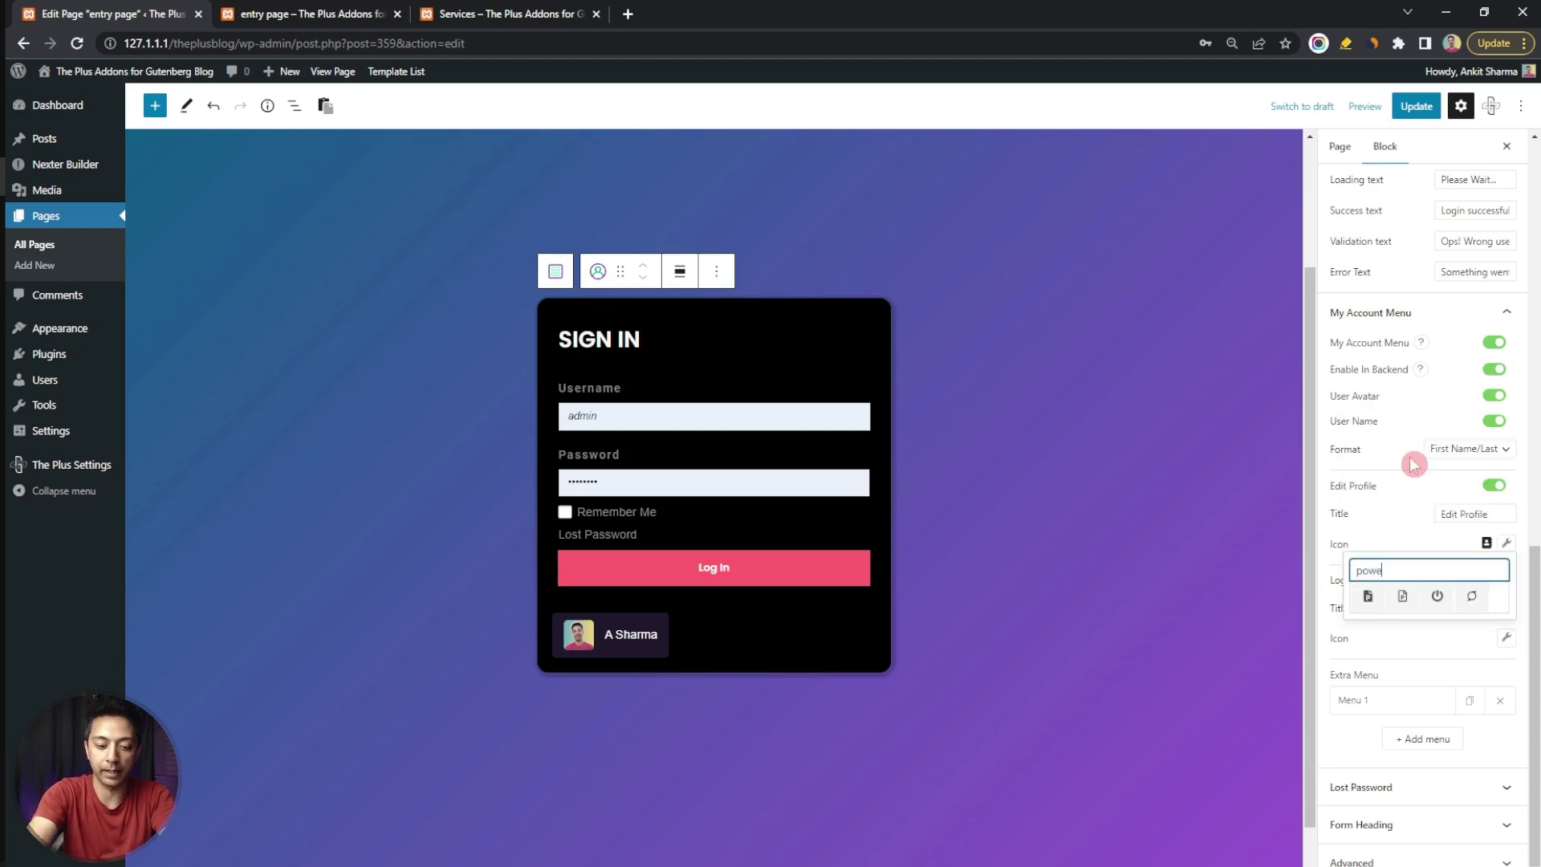
pyautogui.click(1436, 601)
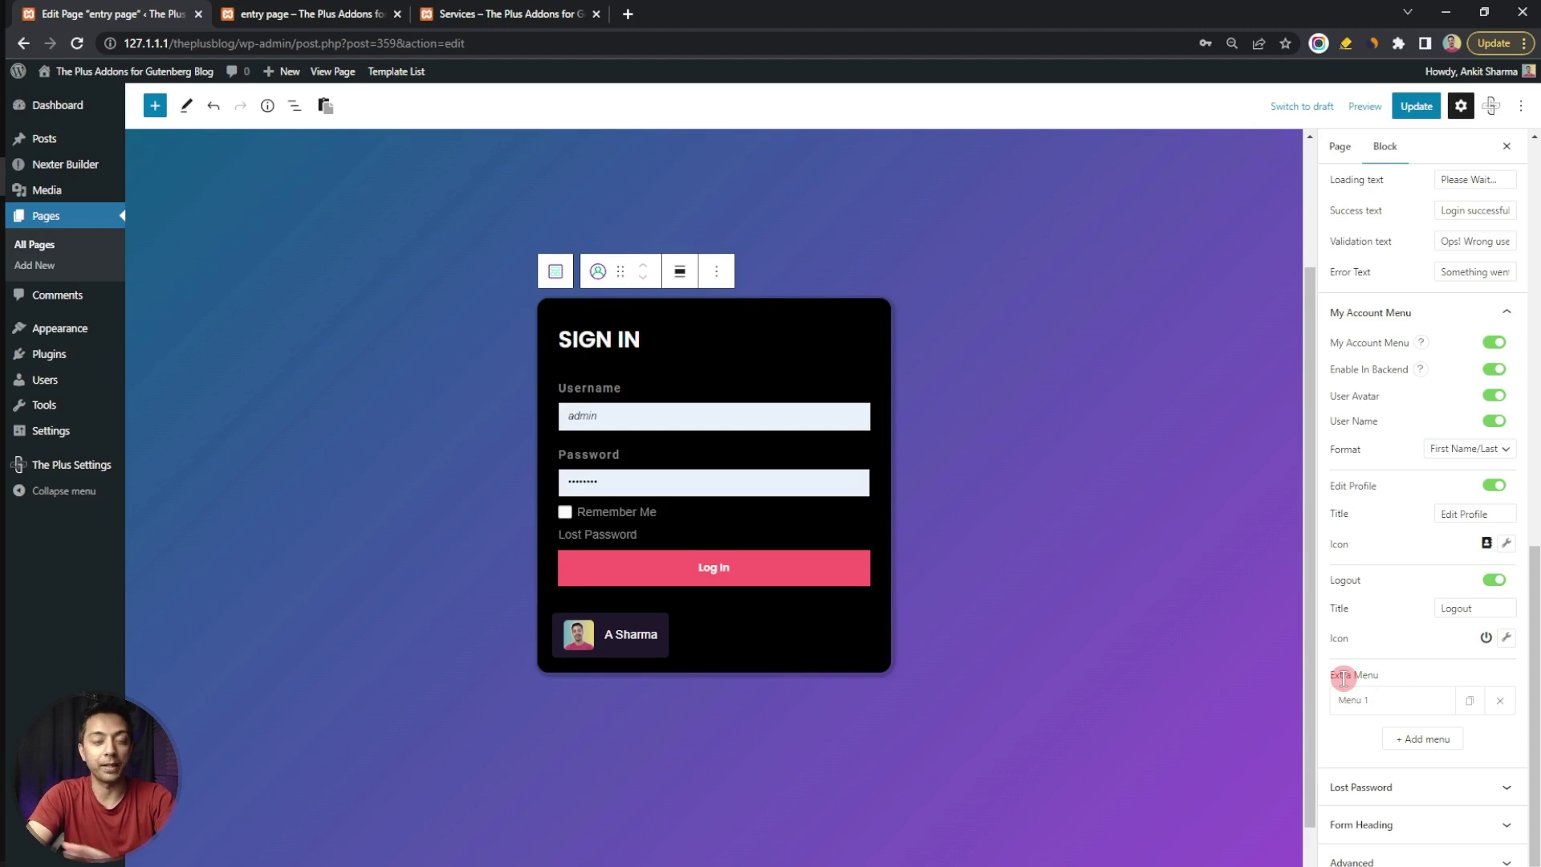
# Give the Menu 1 extra item the Airbnb icon and preview the account dropdown
pyautogui.click(1393, 703)
pyautogui.scroll(-2, 1412, 690)
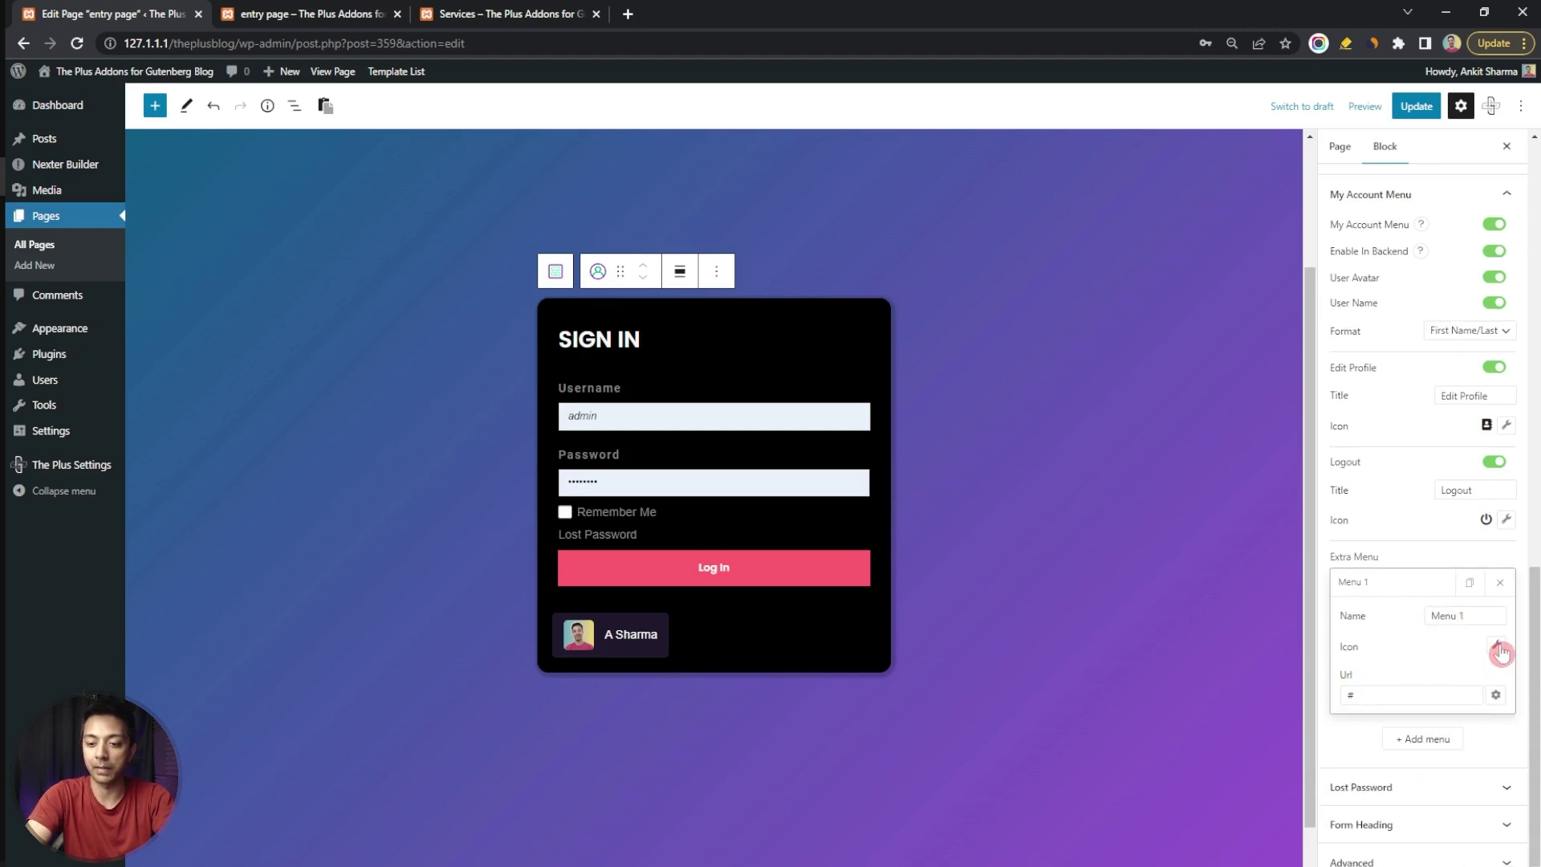
pyautogui.click(1499, 652)
pyautogui.click(1462, 581)
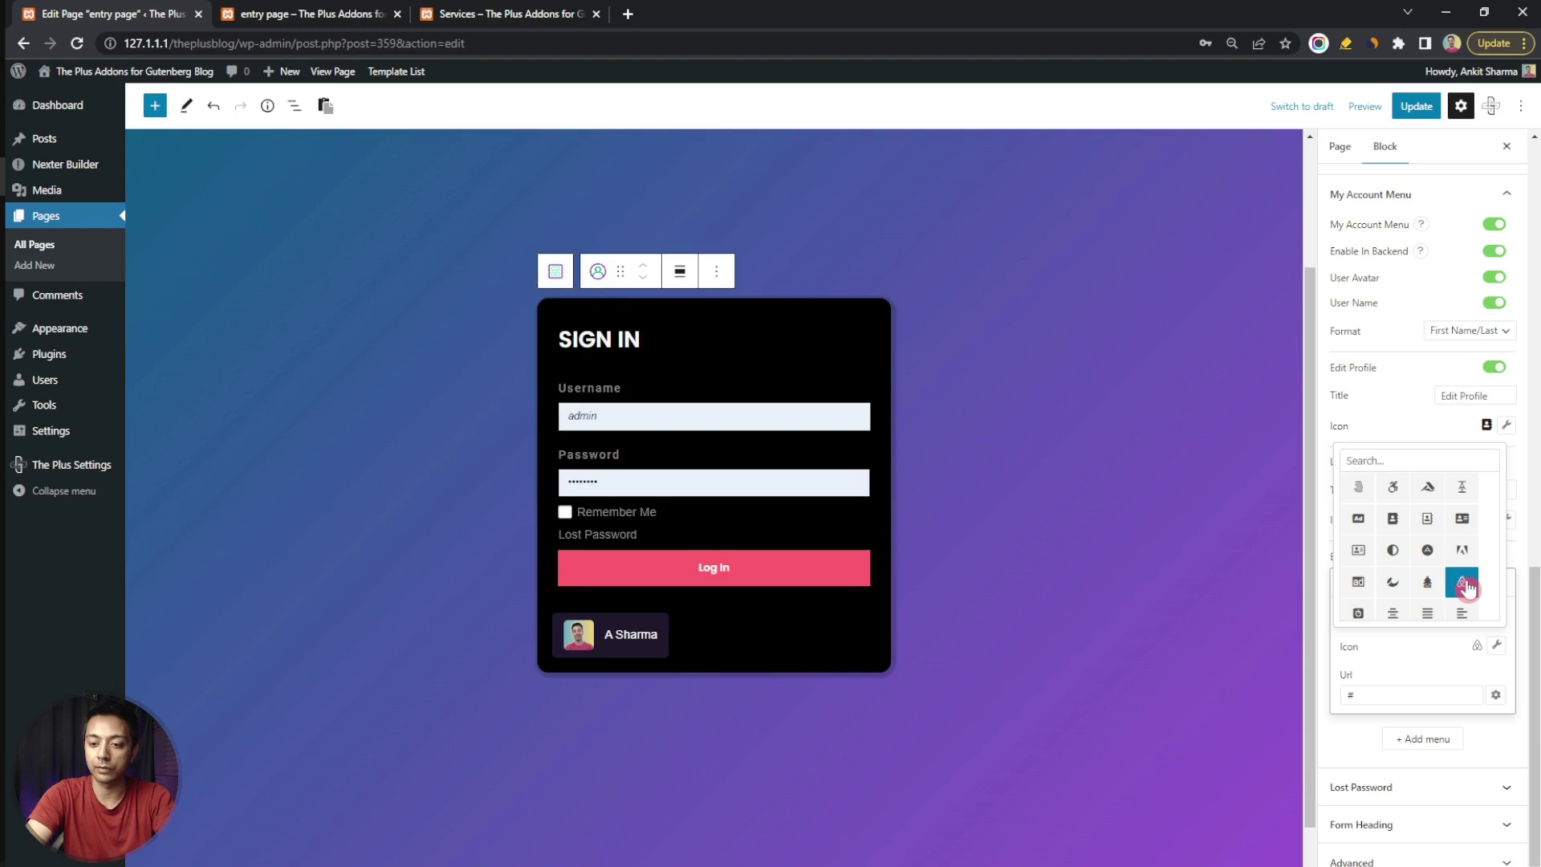
pyautogui.click(1416, 703)
pyautogui.click(1412, 698)
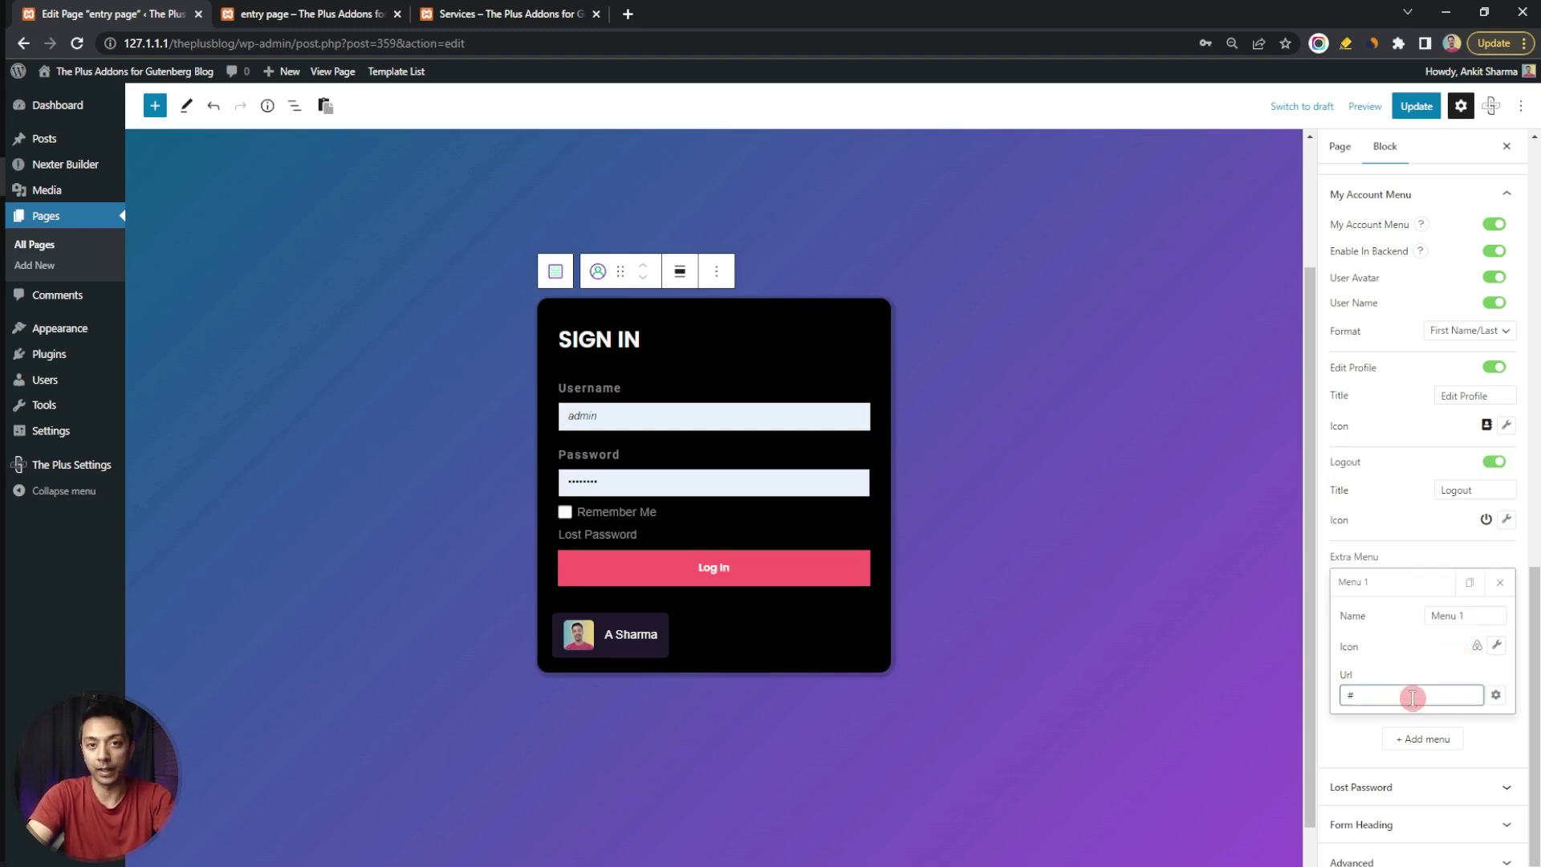
pyautogui.click(630, 642)
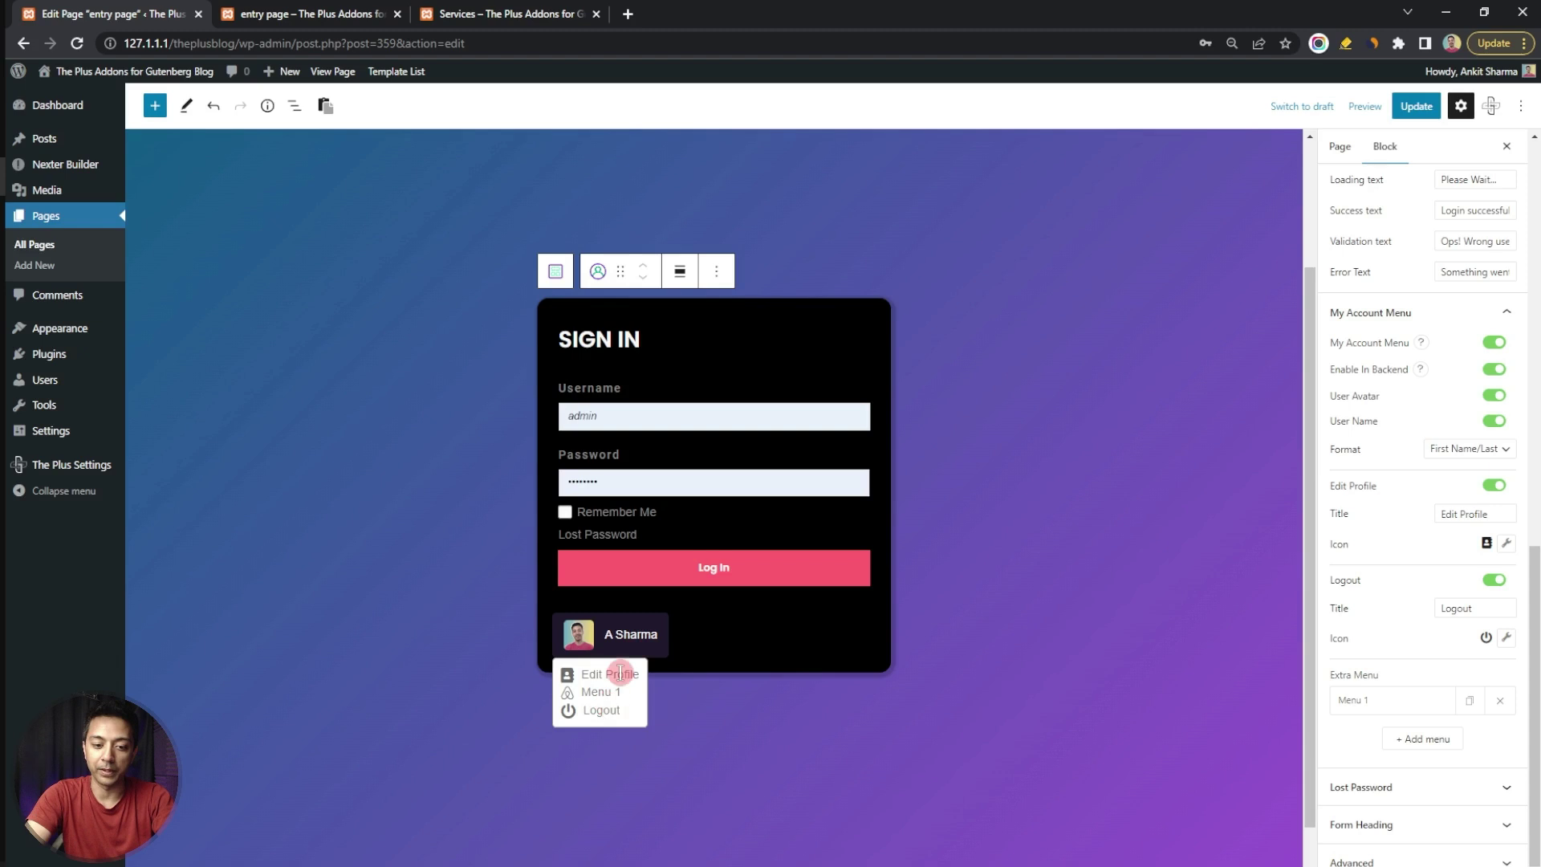
pyautogui.click(783, 709)
pyautogui.scroll(10, 1434, 334)
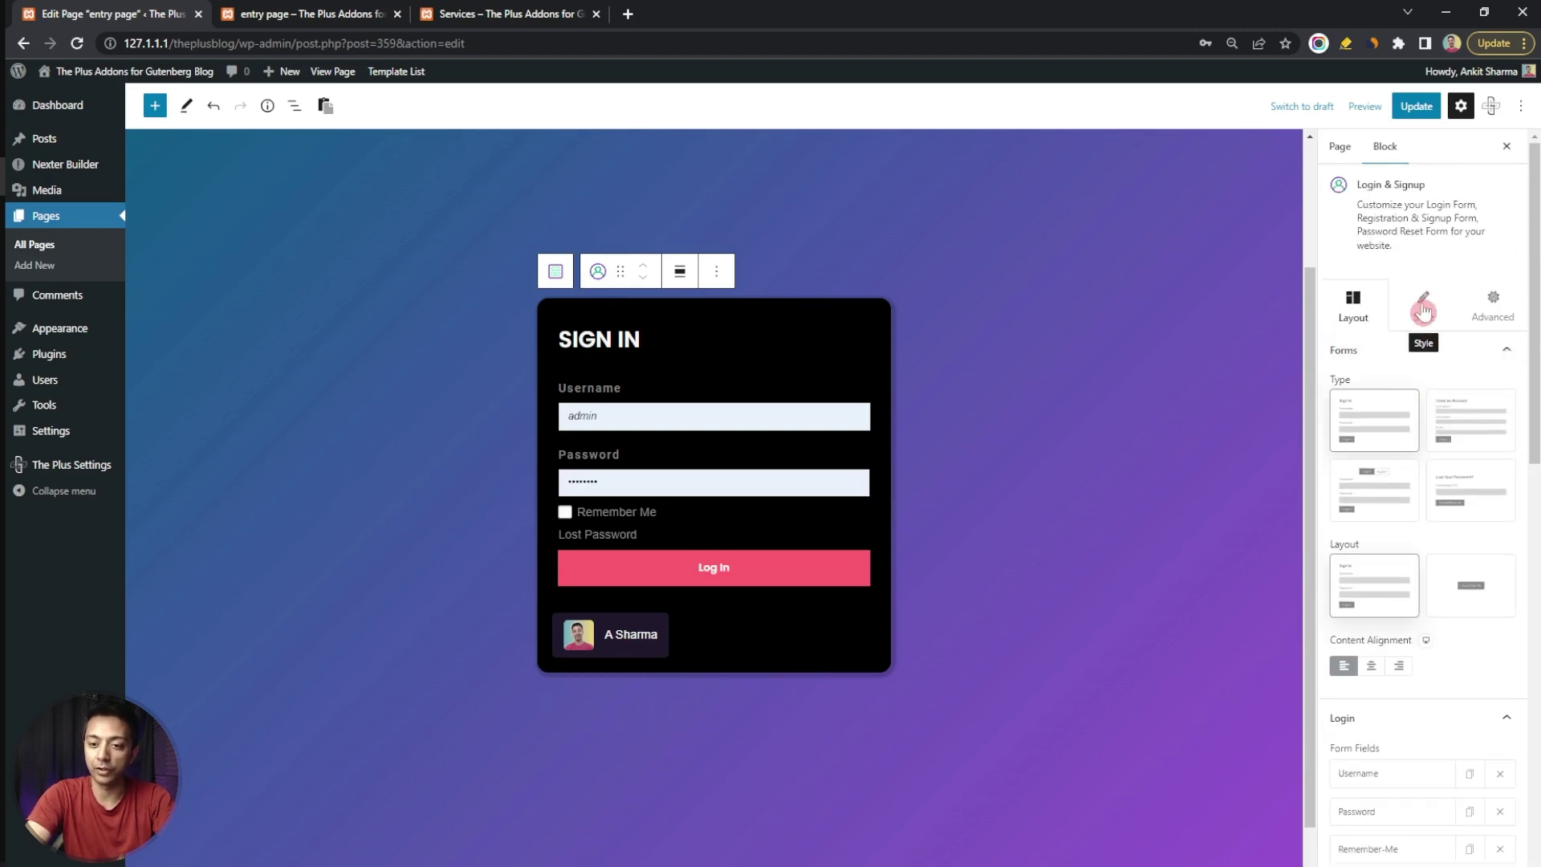
# Set the My Account main menu background colour to grey #9C9C9C
pyautogui.click(1423, 307)
pyautogui.scroll(-1, 1432, 562)
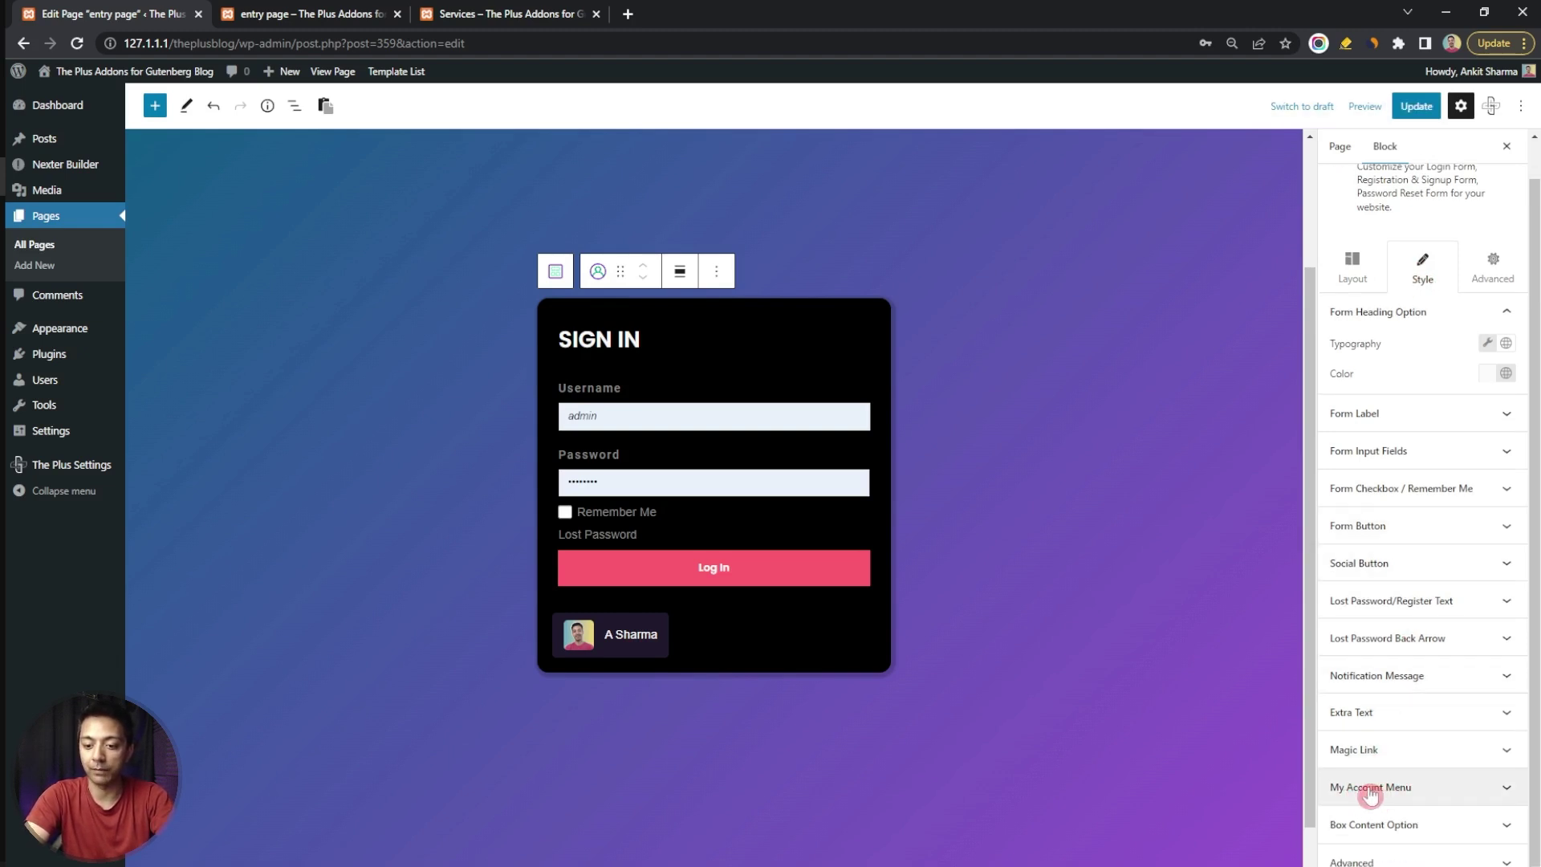
pyautogui.click(1446, 793)
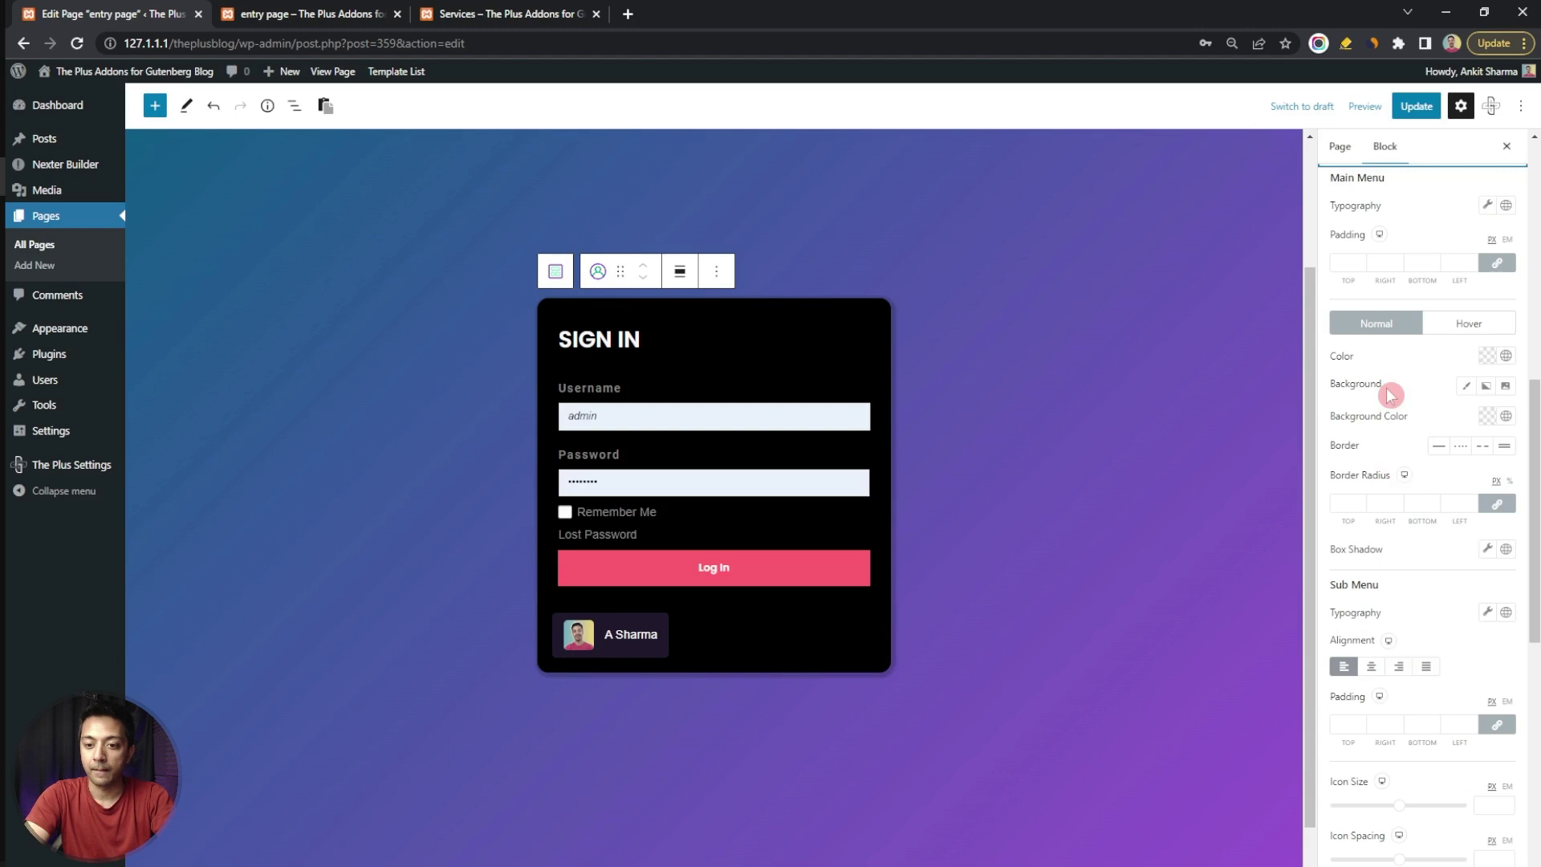
pyautogui.click(1504, 416)
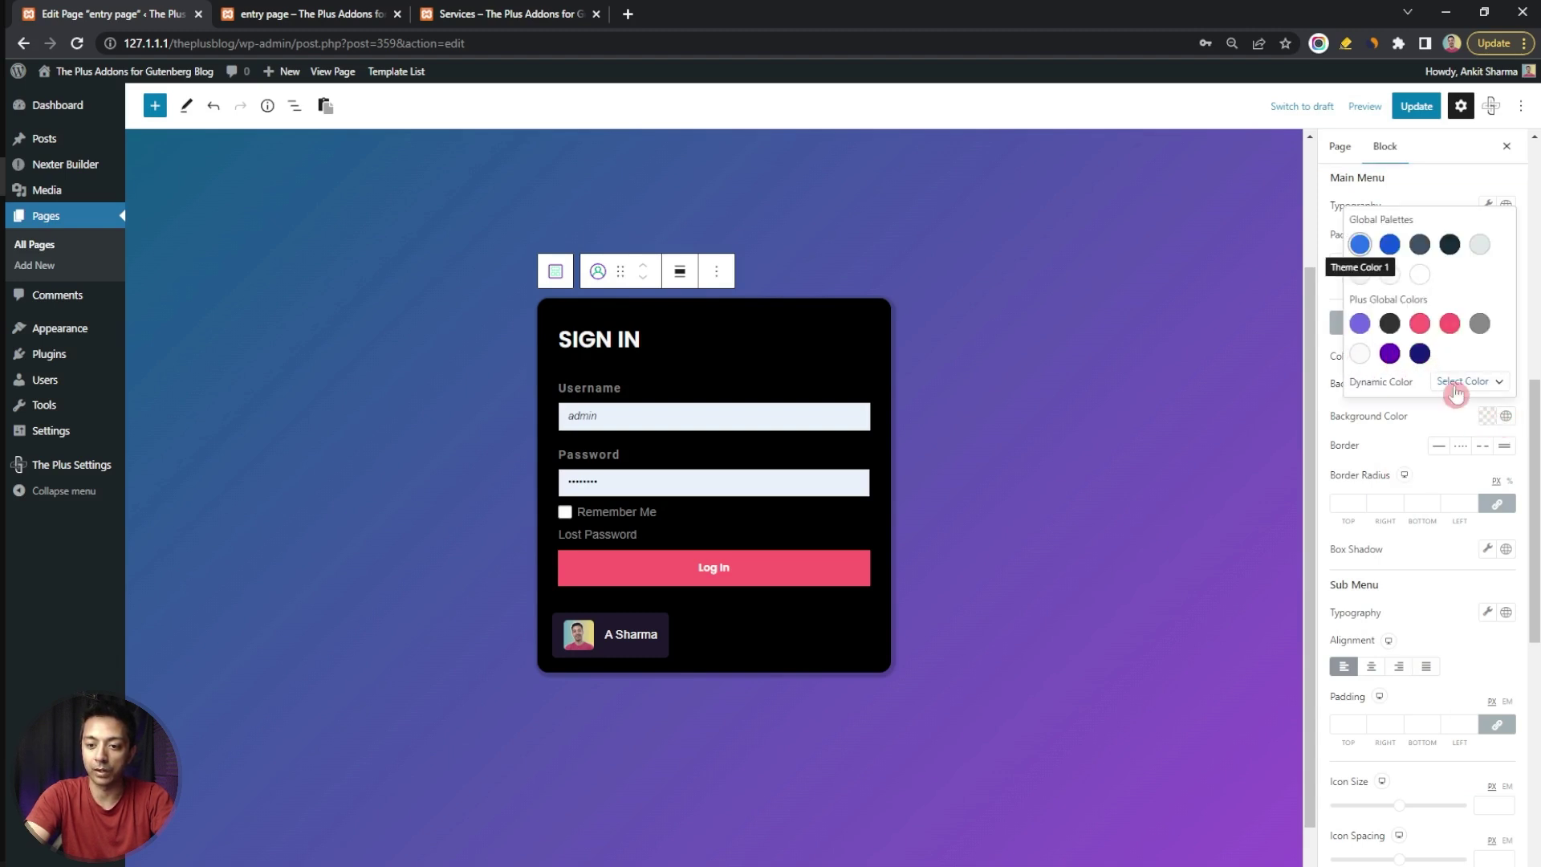
pyautogui.click(1487, 416)
pyautogui.click(1327, 163)
pyautogui.scroll(2, 1459, 510)
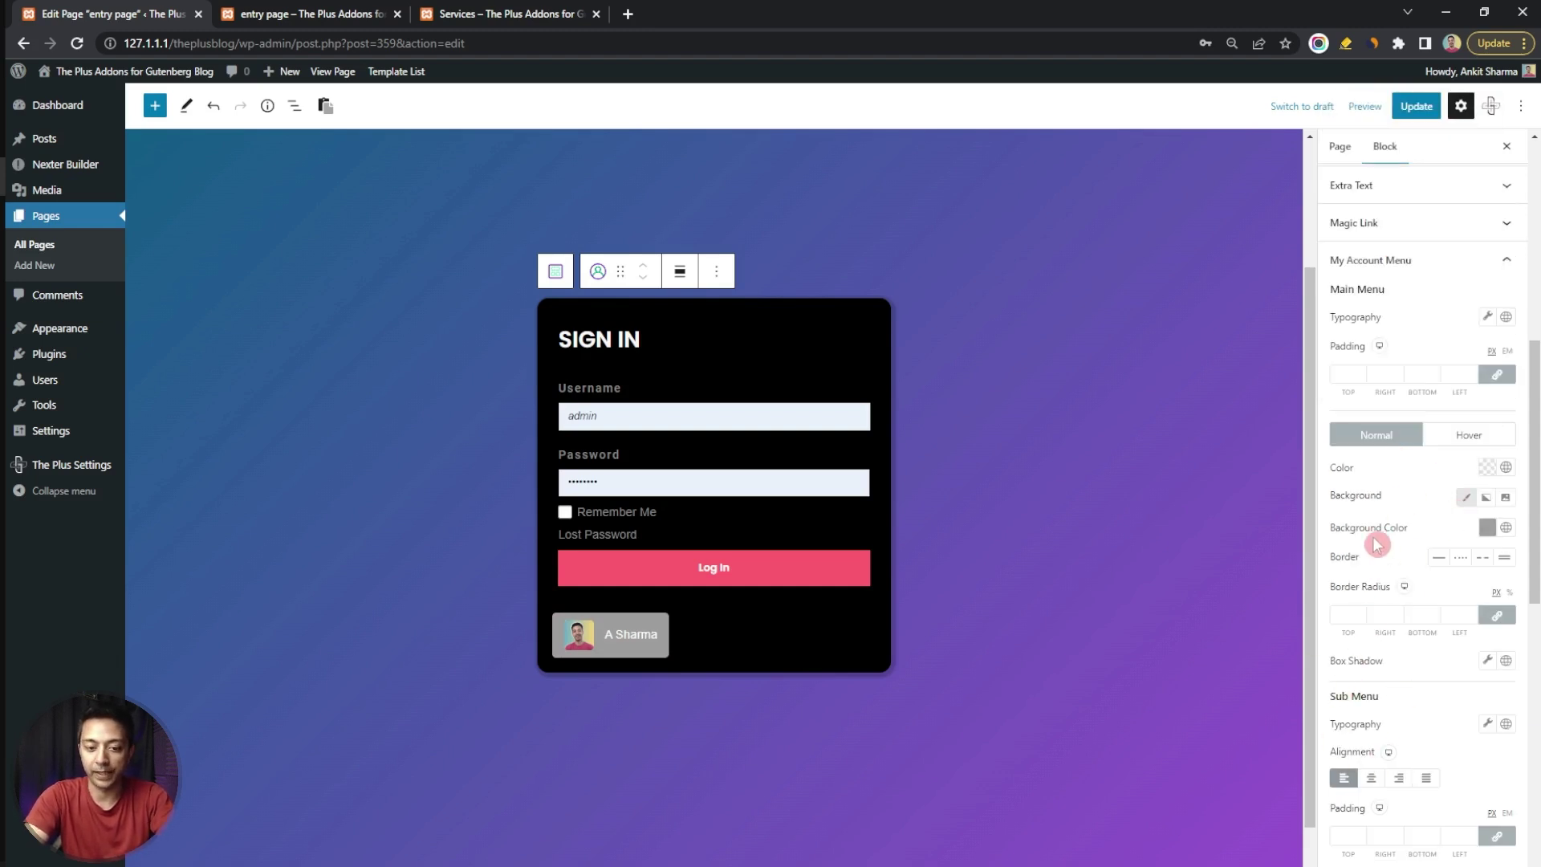
# Raise the sub menu items' line height from 30 to 40
pyautogui.click(1499, 260)
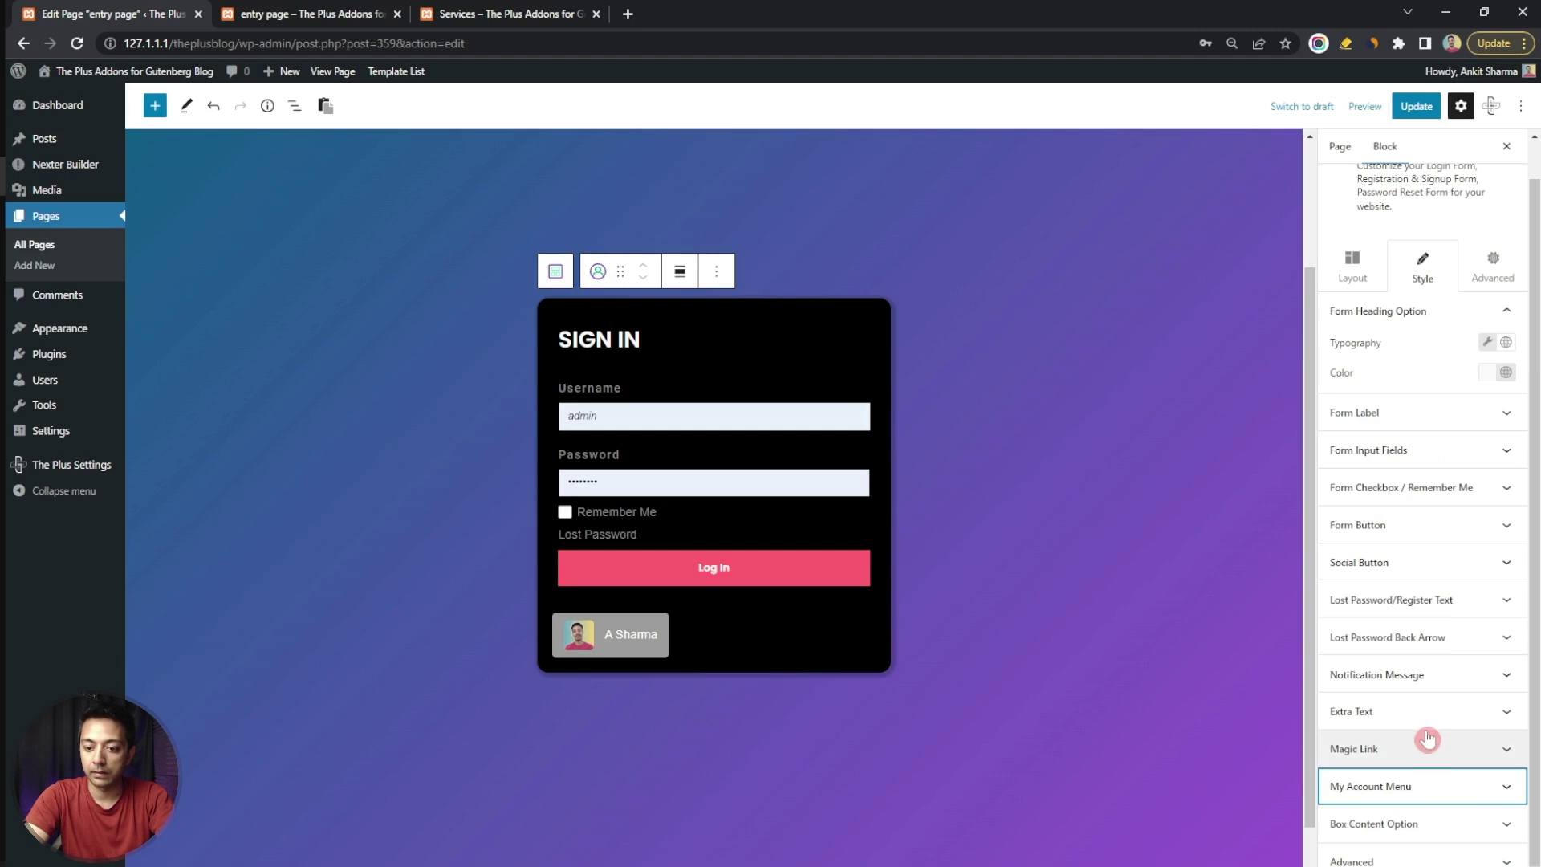
pyautogui.click(1445, 786)
pyautogui.scroll(-2, 1437, 493)
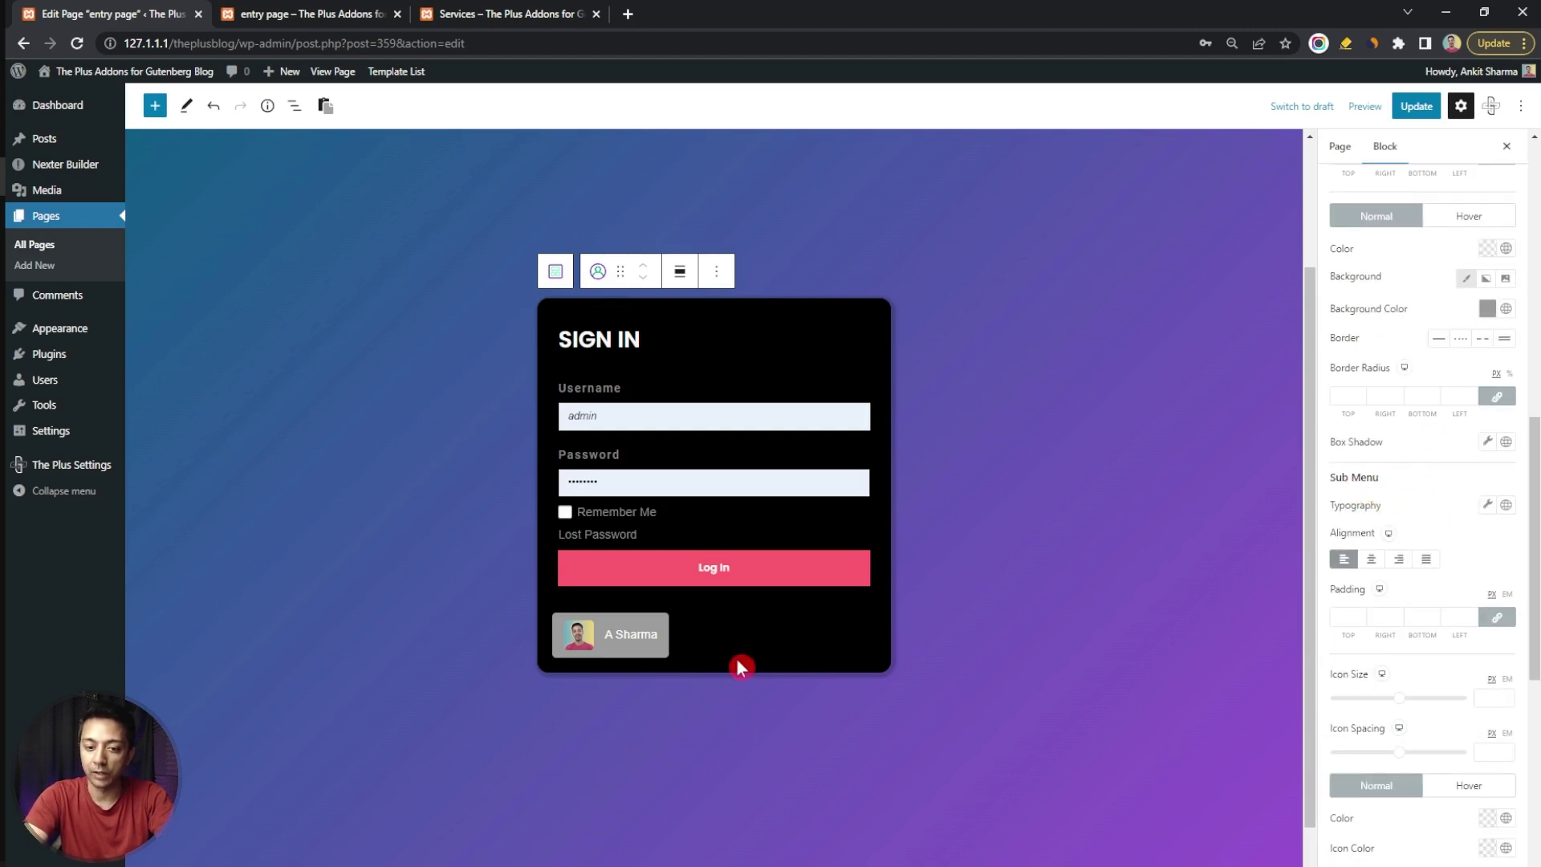
pyautogui.moveTo(614, 638)
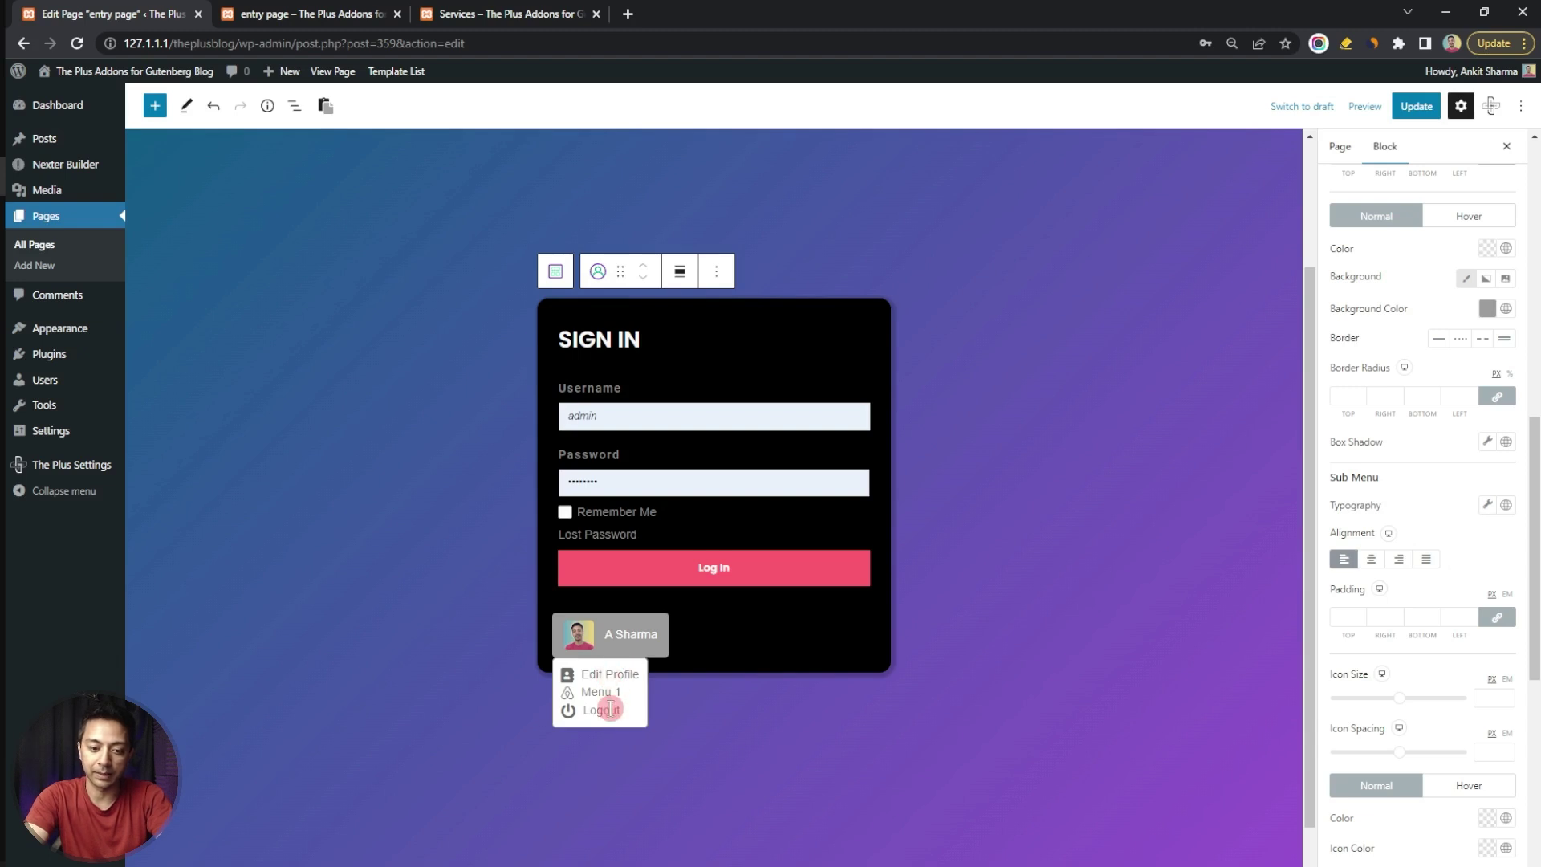
pyautogui.click(1487, 504)
pyautogui.click(1465, 323)
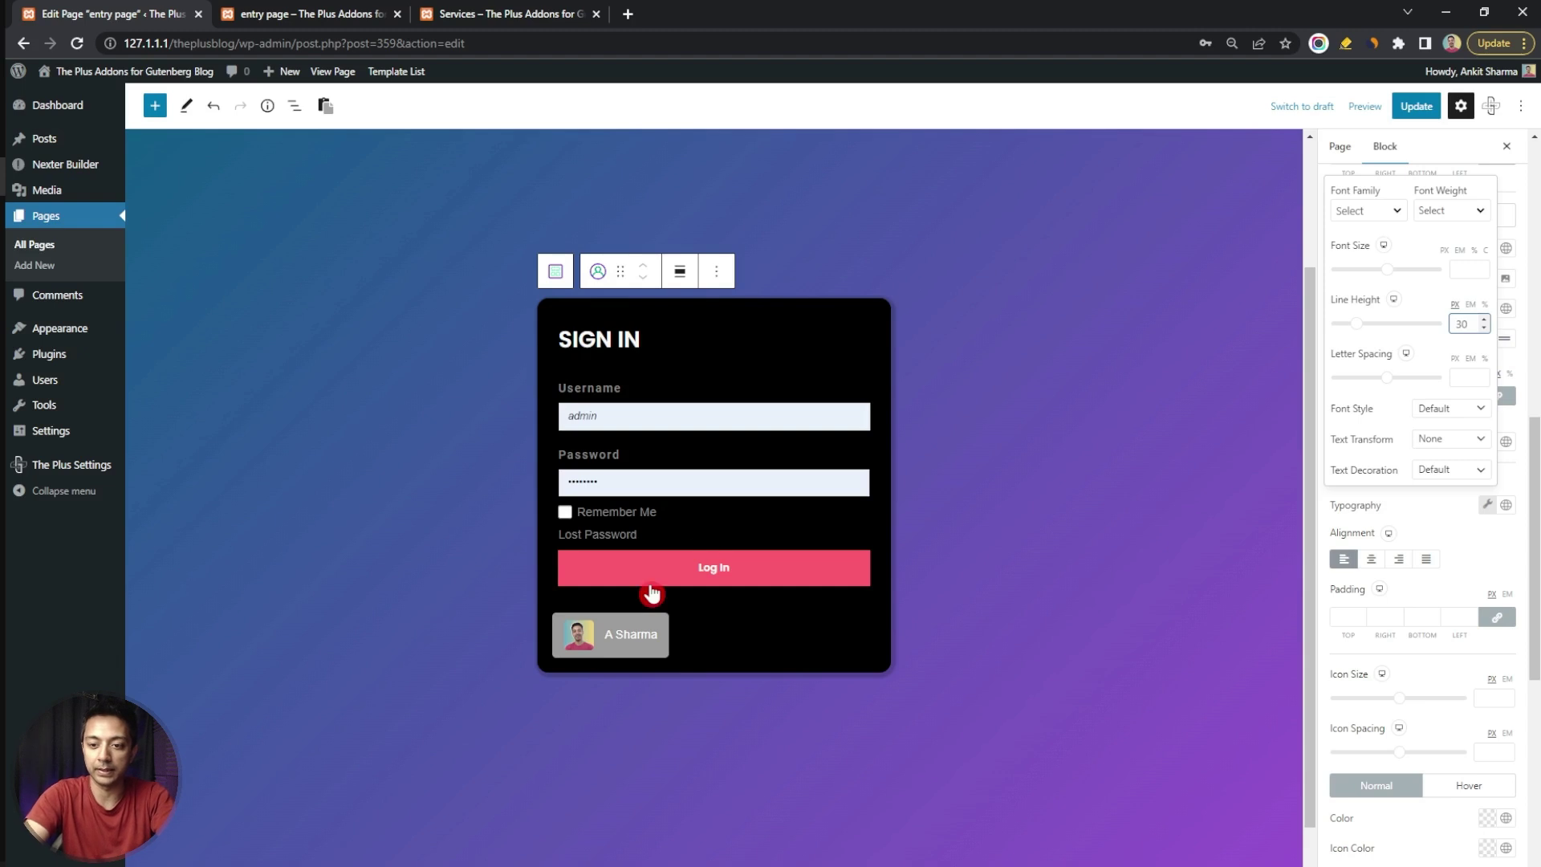
pyautogui.hotkey('shift', 'Up')
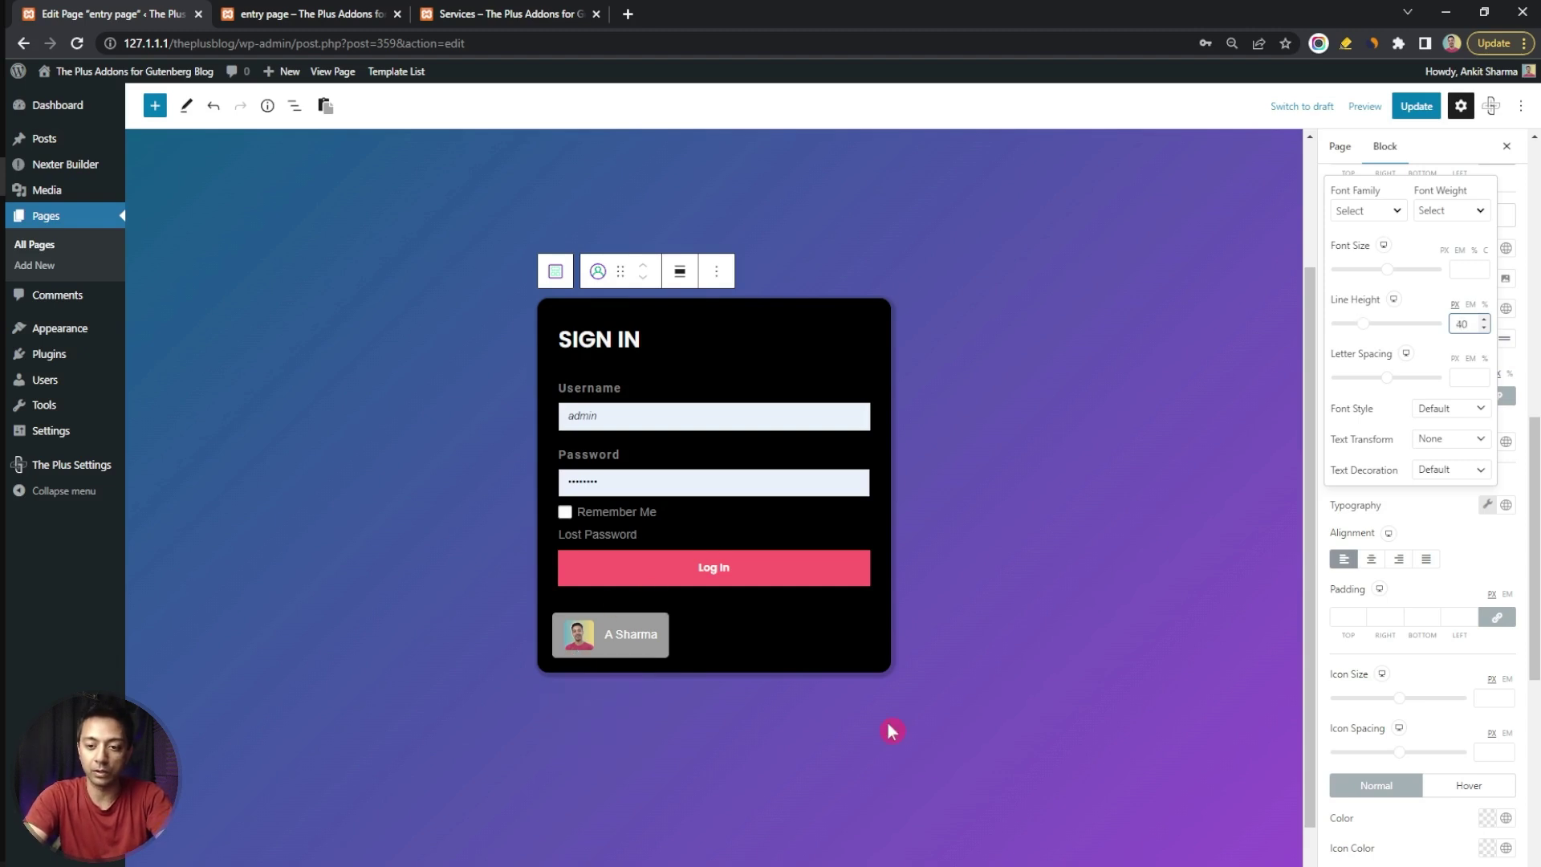
pyautogui.click(1518, 393)
# Give the dropdown items 30 padding and update the page
pyautogui.click(1346, 622)
pyautogui.write('30')
pyautogui.moveTo(581, 638)
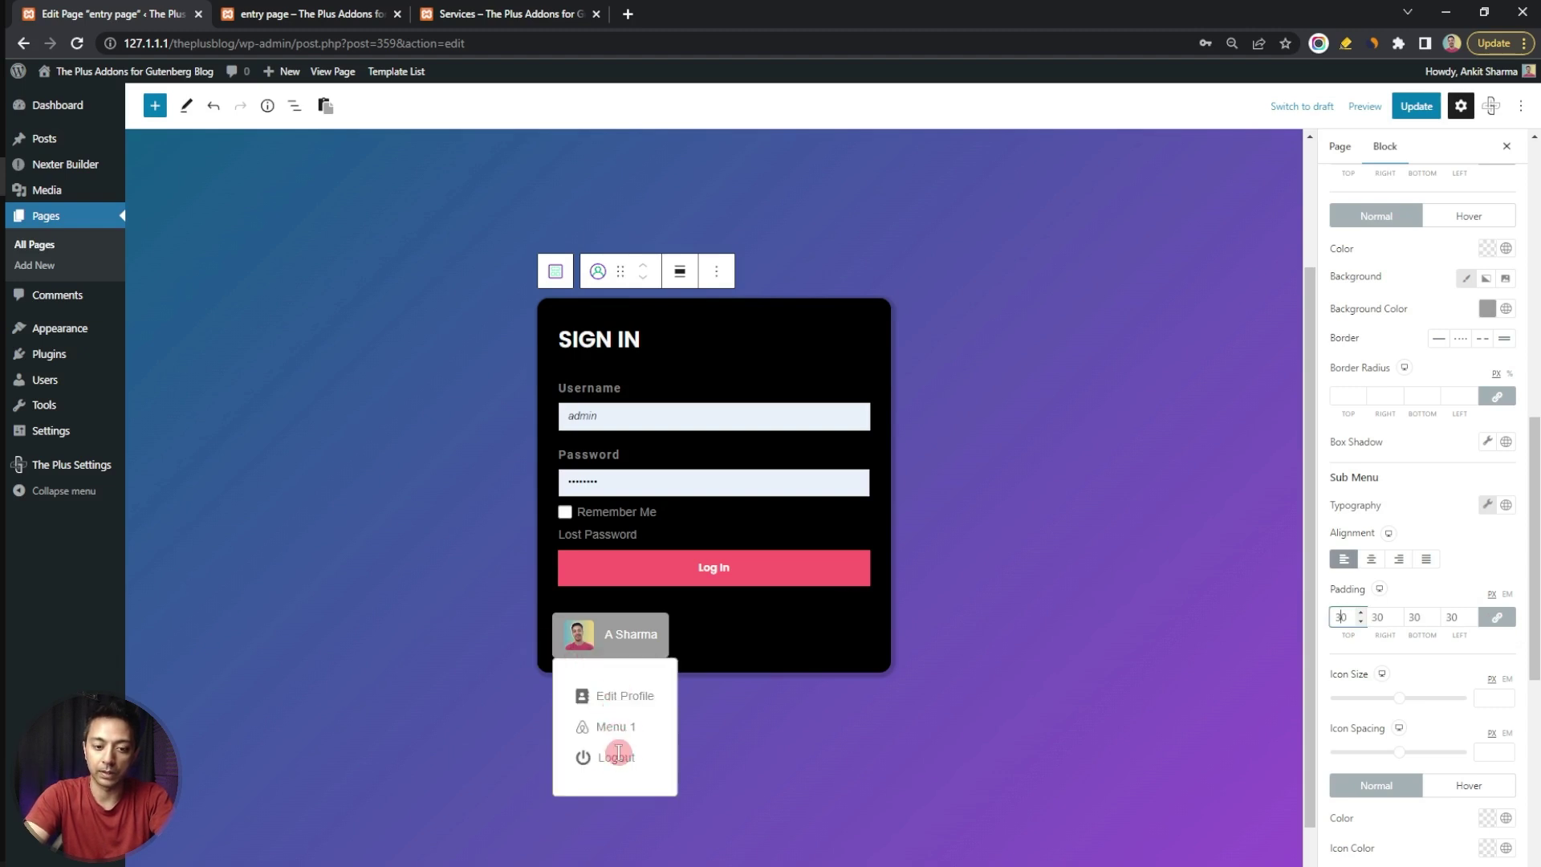
pyautogui.scroll(-3, 1428, 712)
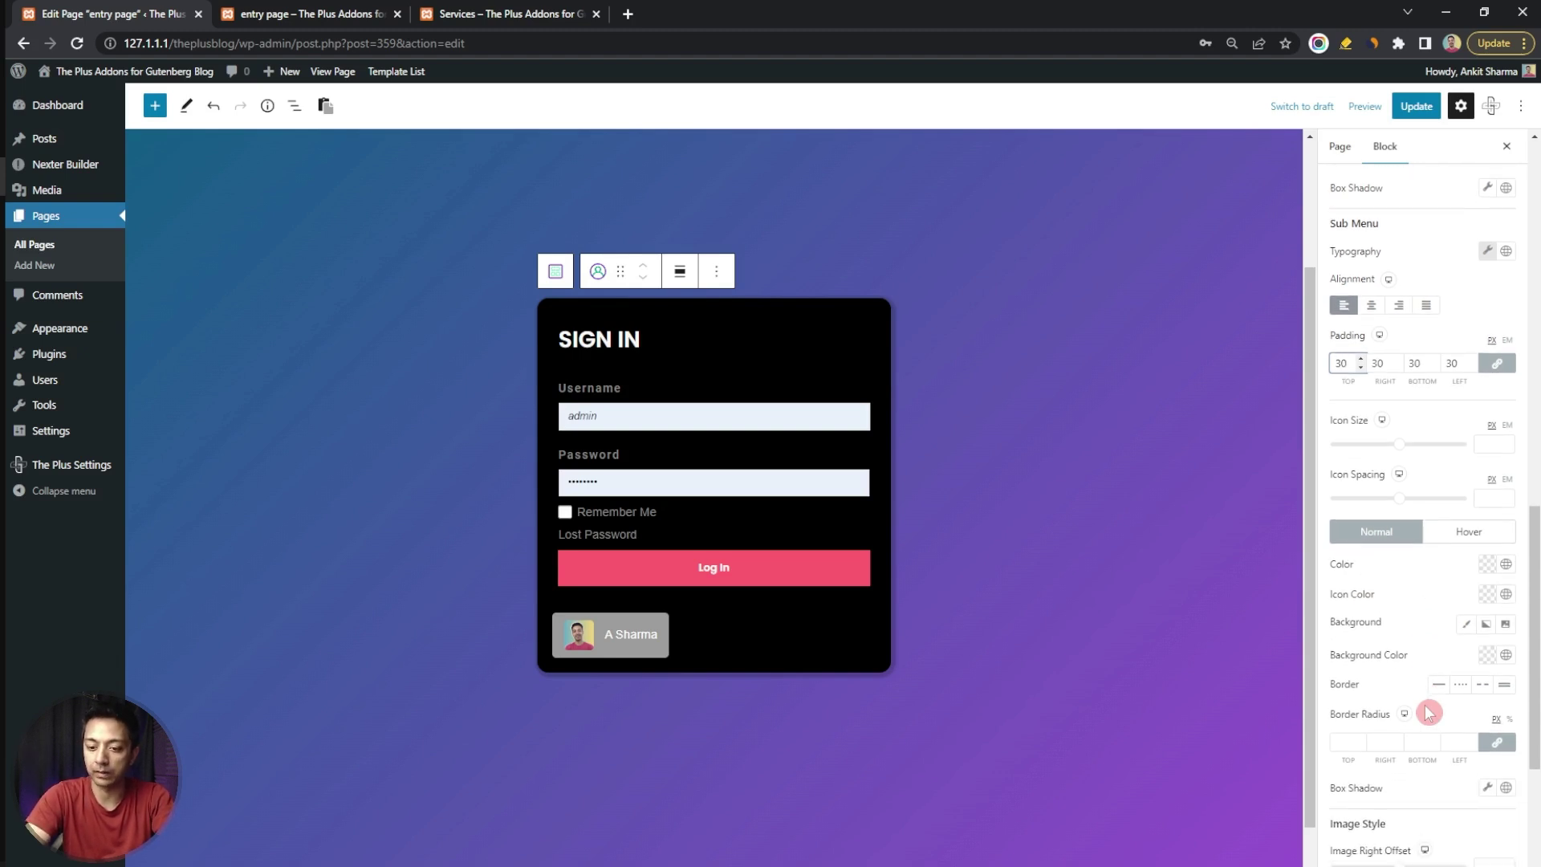
pyautogui.click(1416, 106)
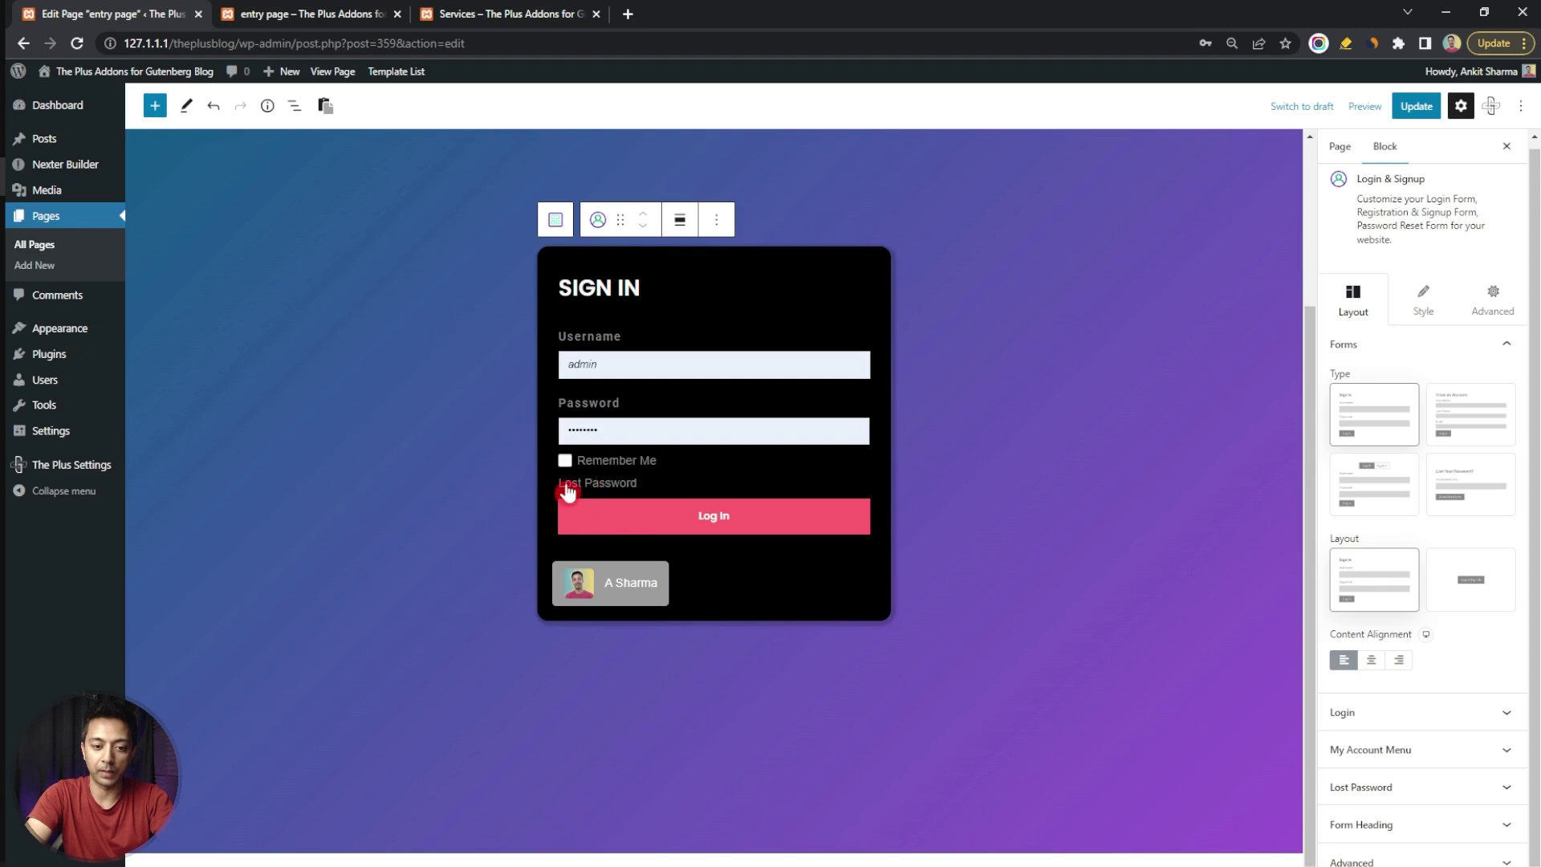
# Set the Form Heading alignment to center and update the entry page
pyautogui.click(1462, 785)
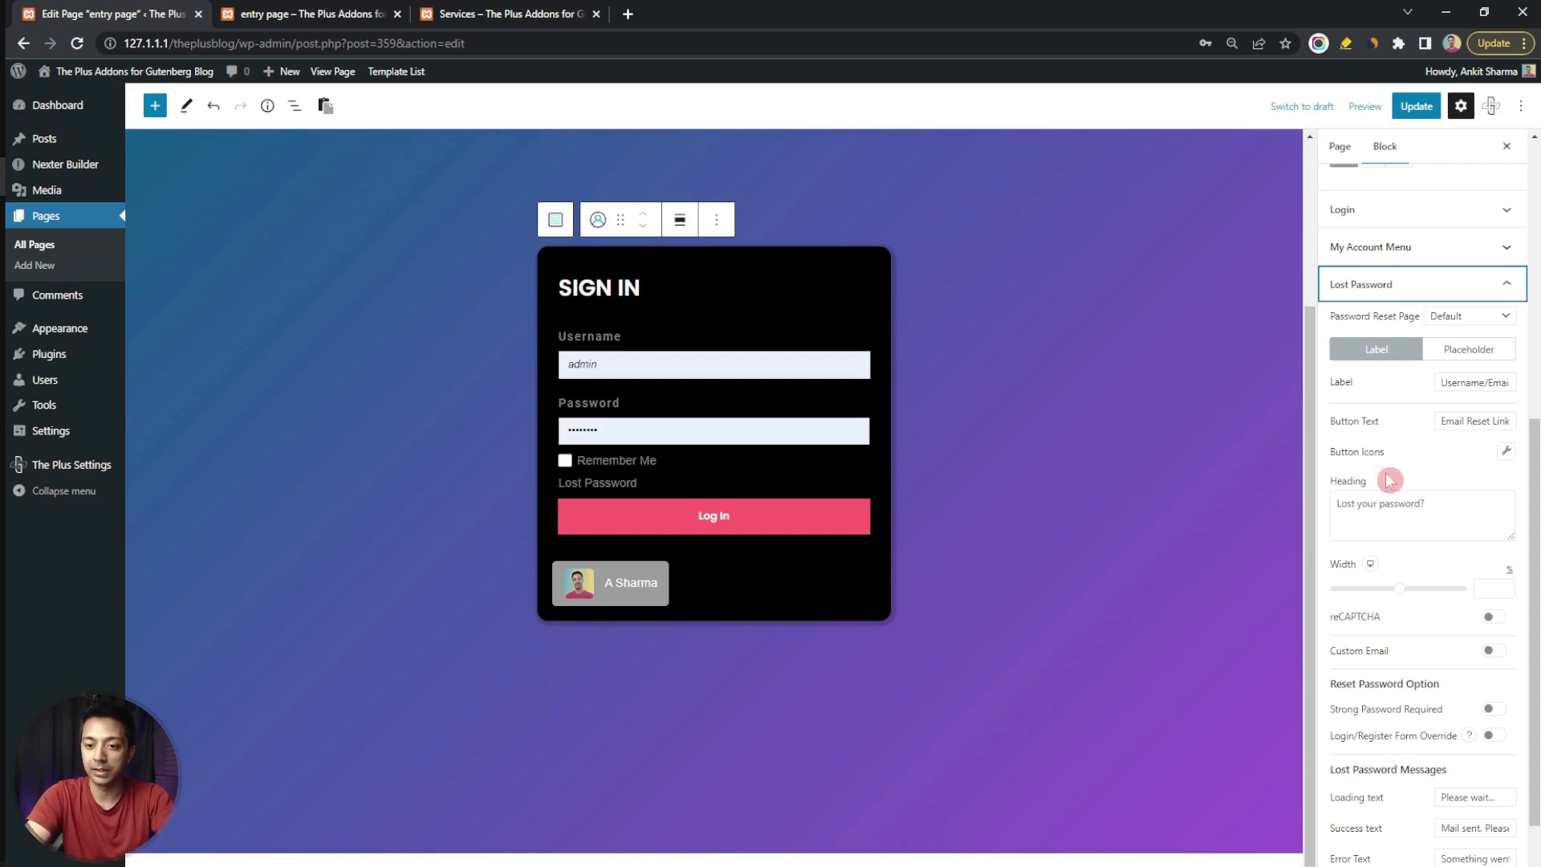
pyautogui.click(1396, 284)
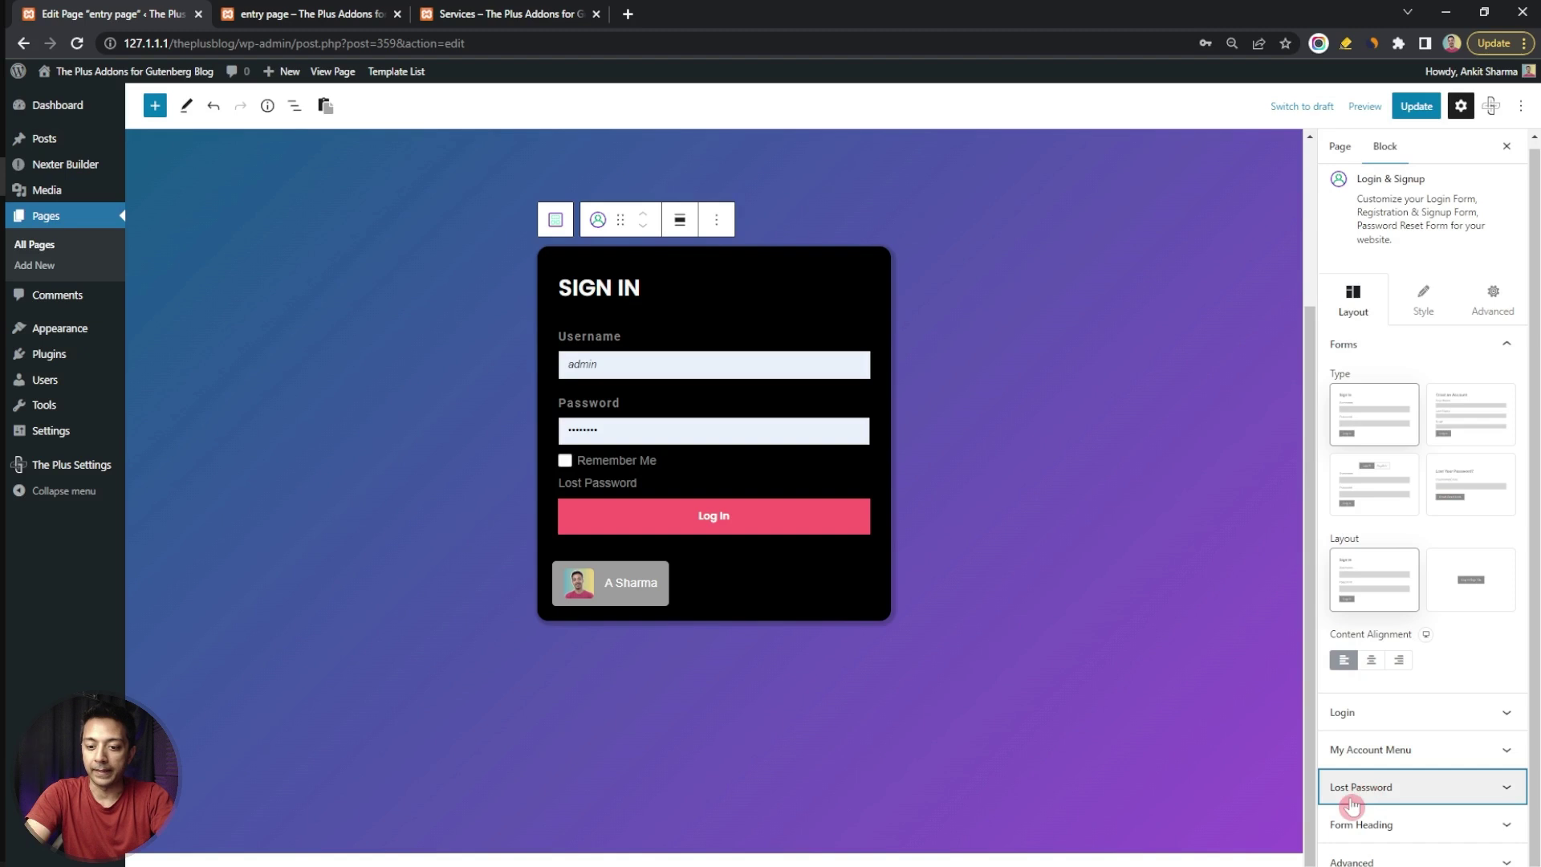
pyautogui.click(1429, 835)
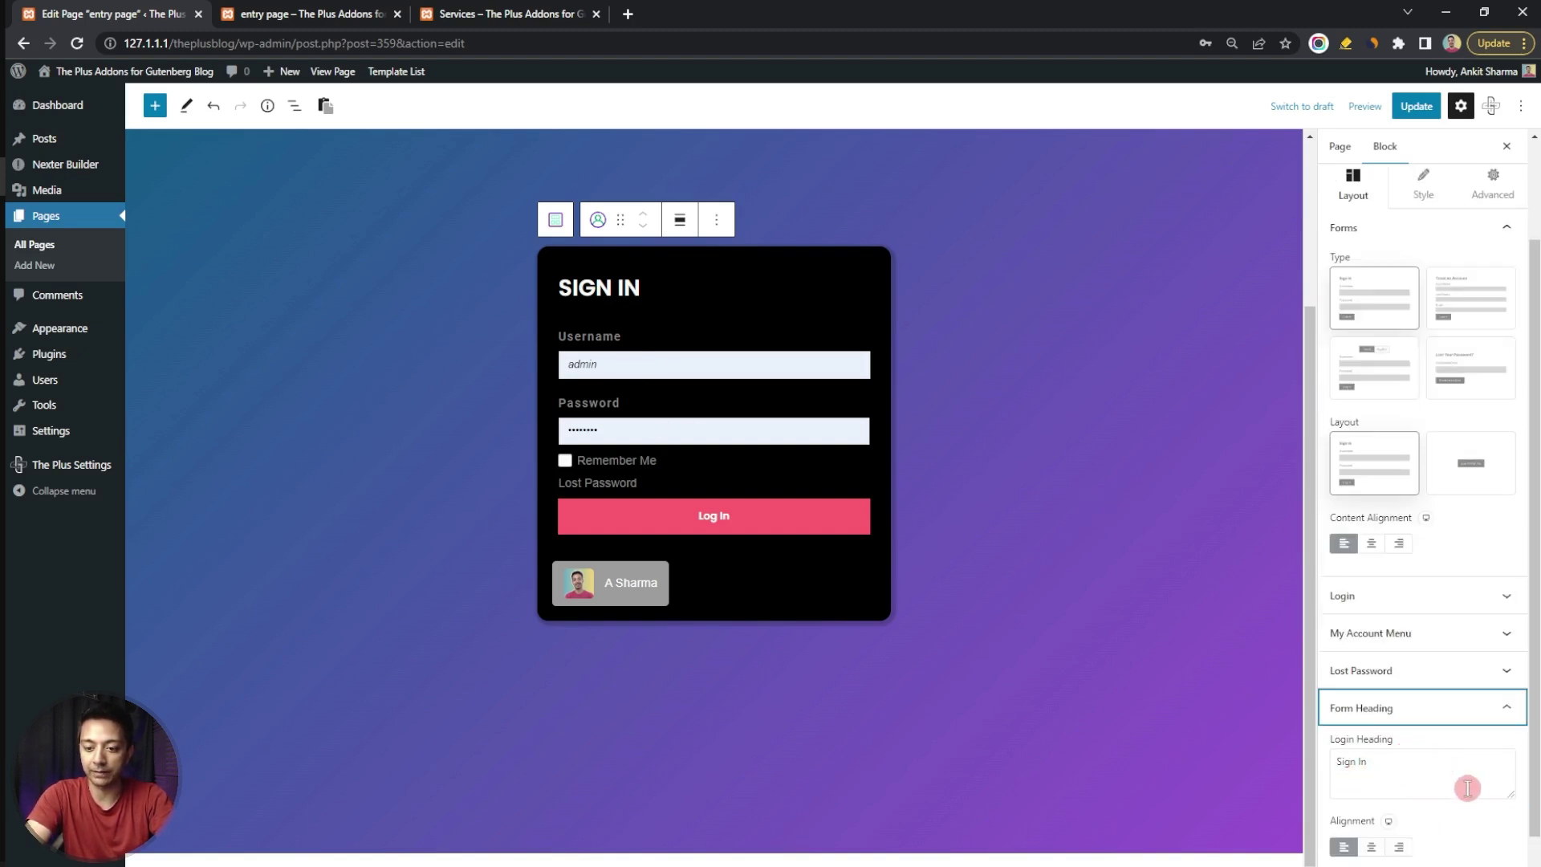
pyautogui.click(1371, 848)
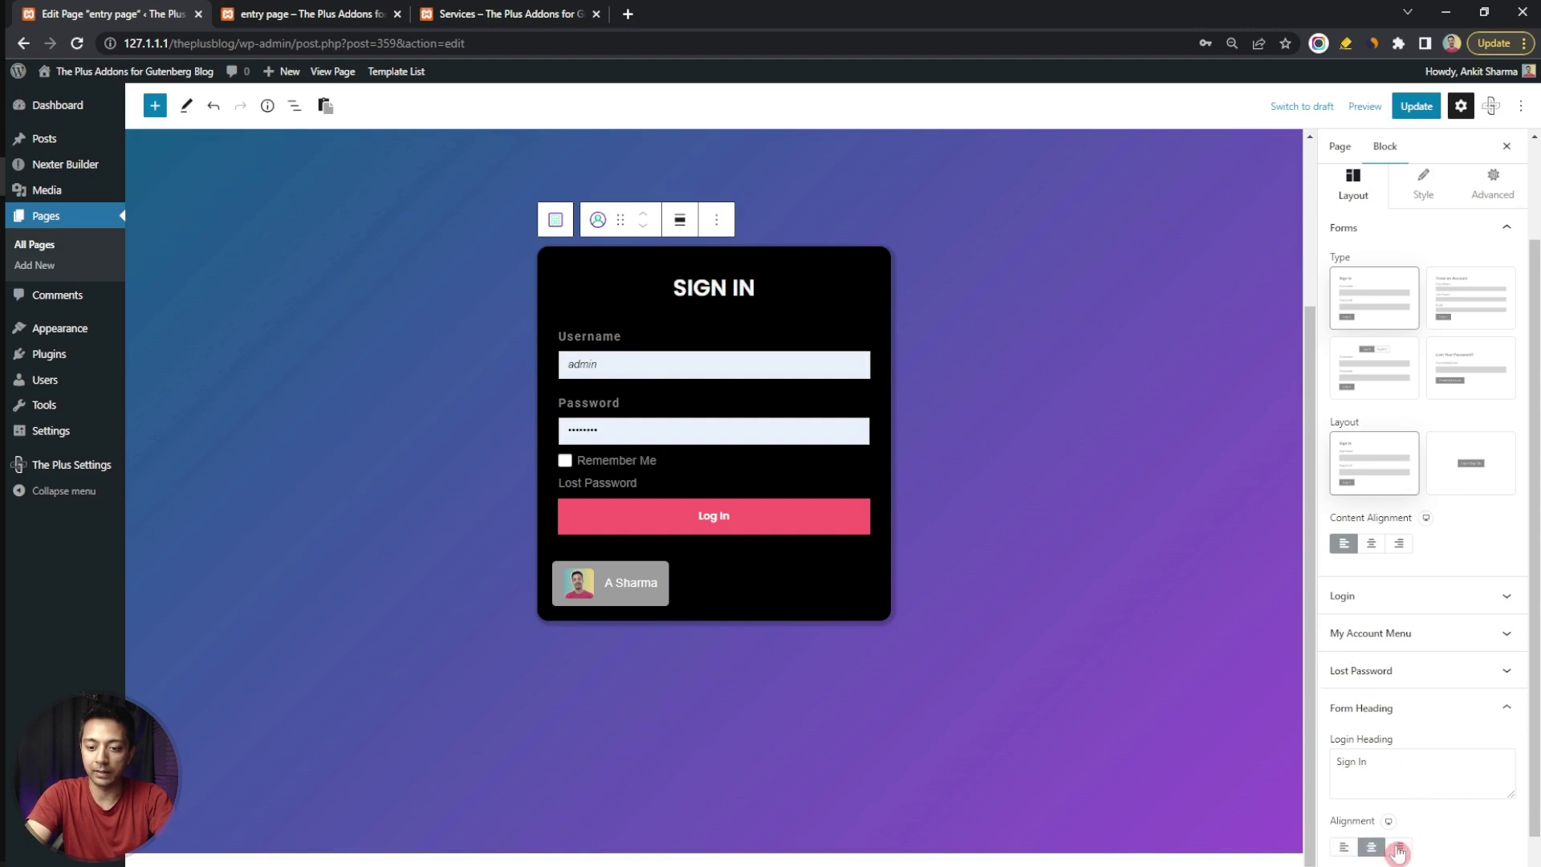
pyautogui.click(1395, 848)
pyautogui.click(1370, 847)
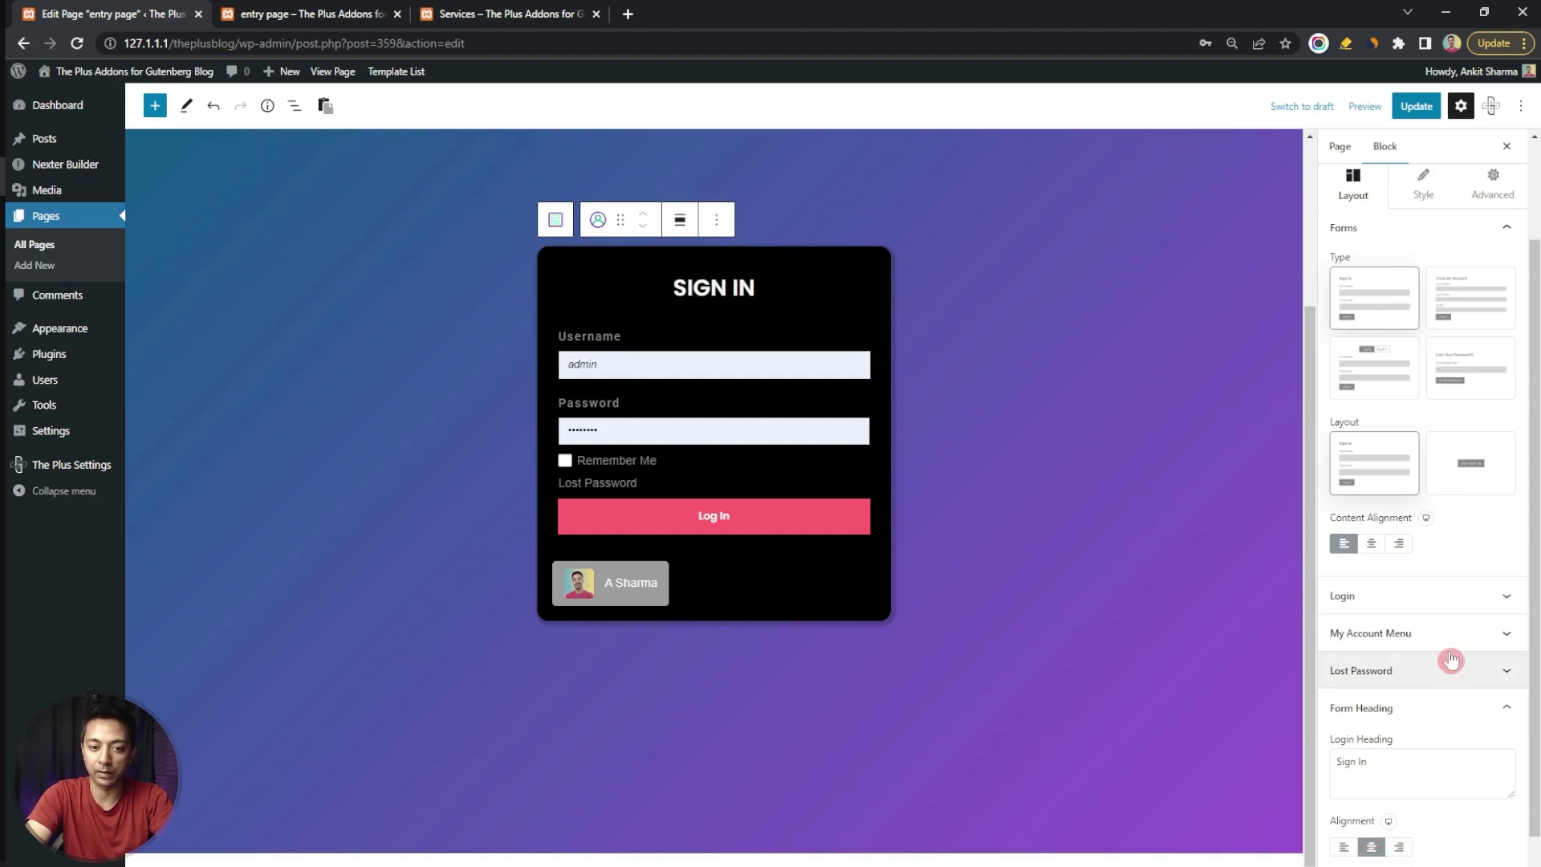
pyautogui.click(1422, 185)
pyautogui.click(1506, 350)
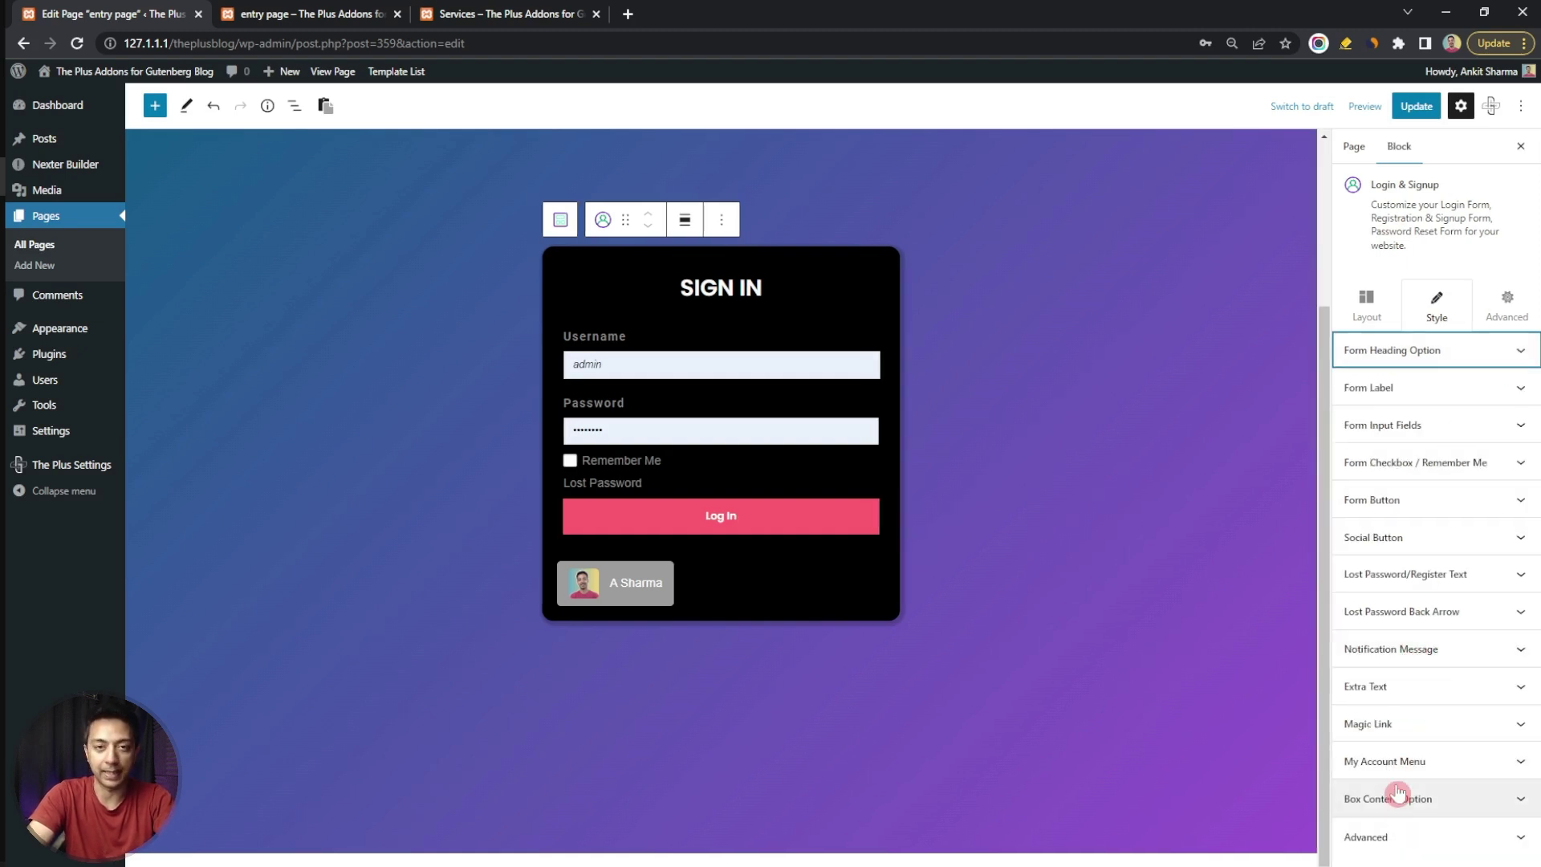
pyautogui.click(1416, 116)
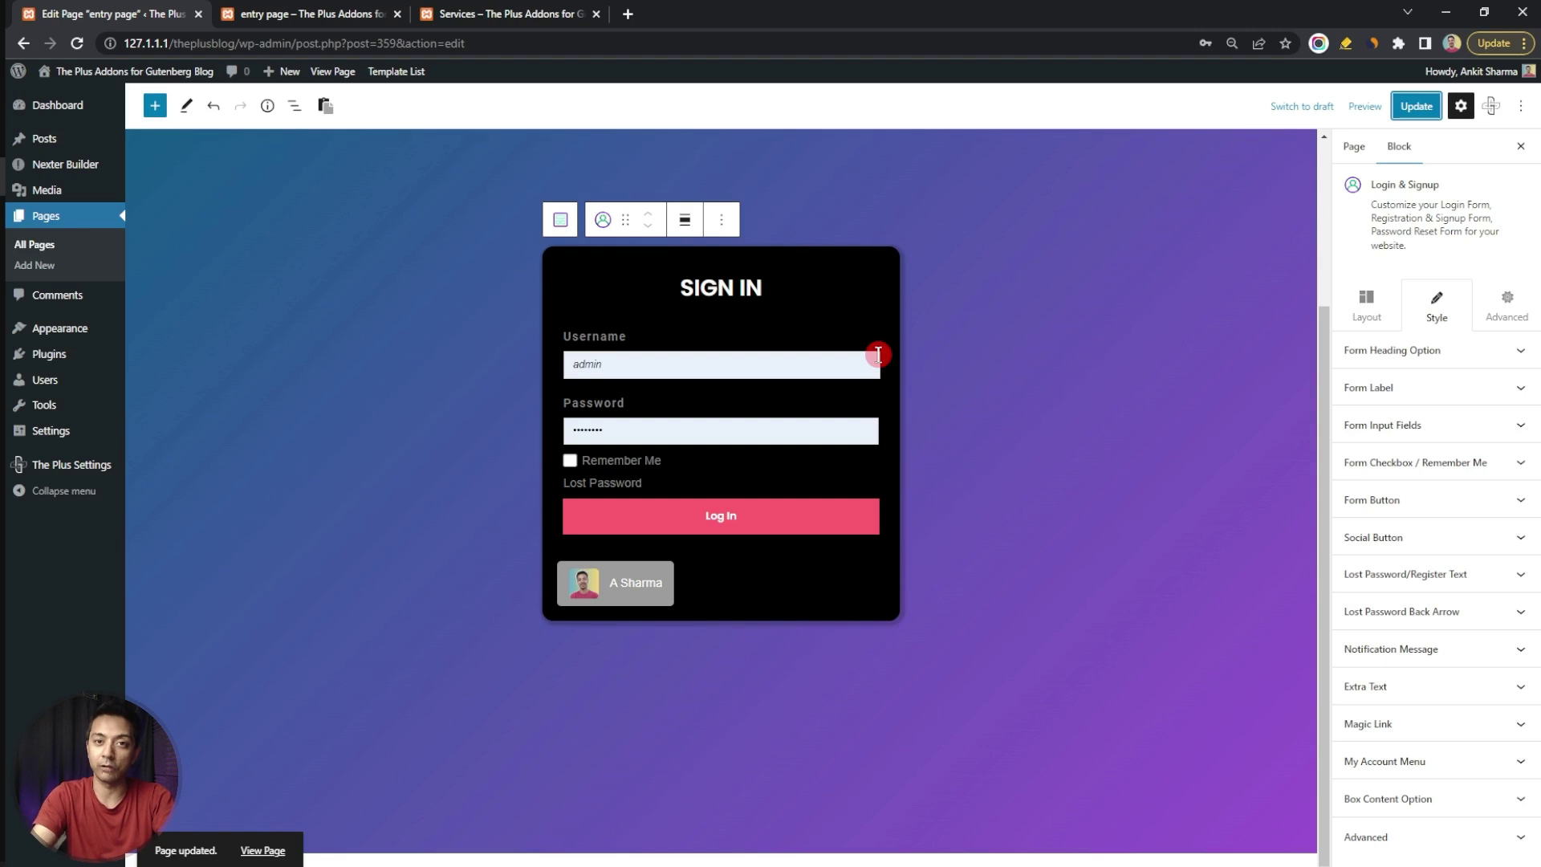
# Reload the live page in the incognito window and log in with the account's username and password
pyautogui.hotkey('alt', 'Tab')
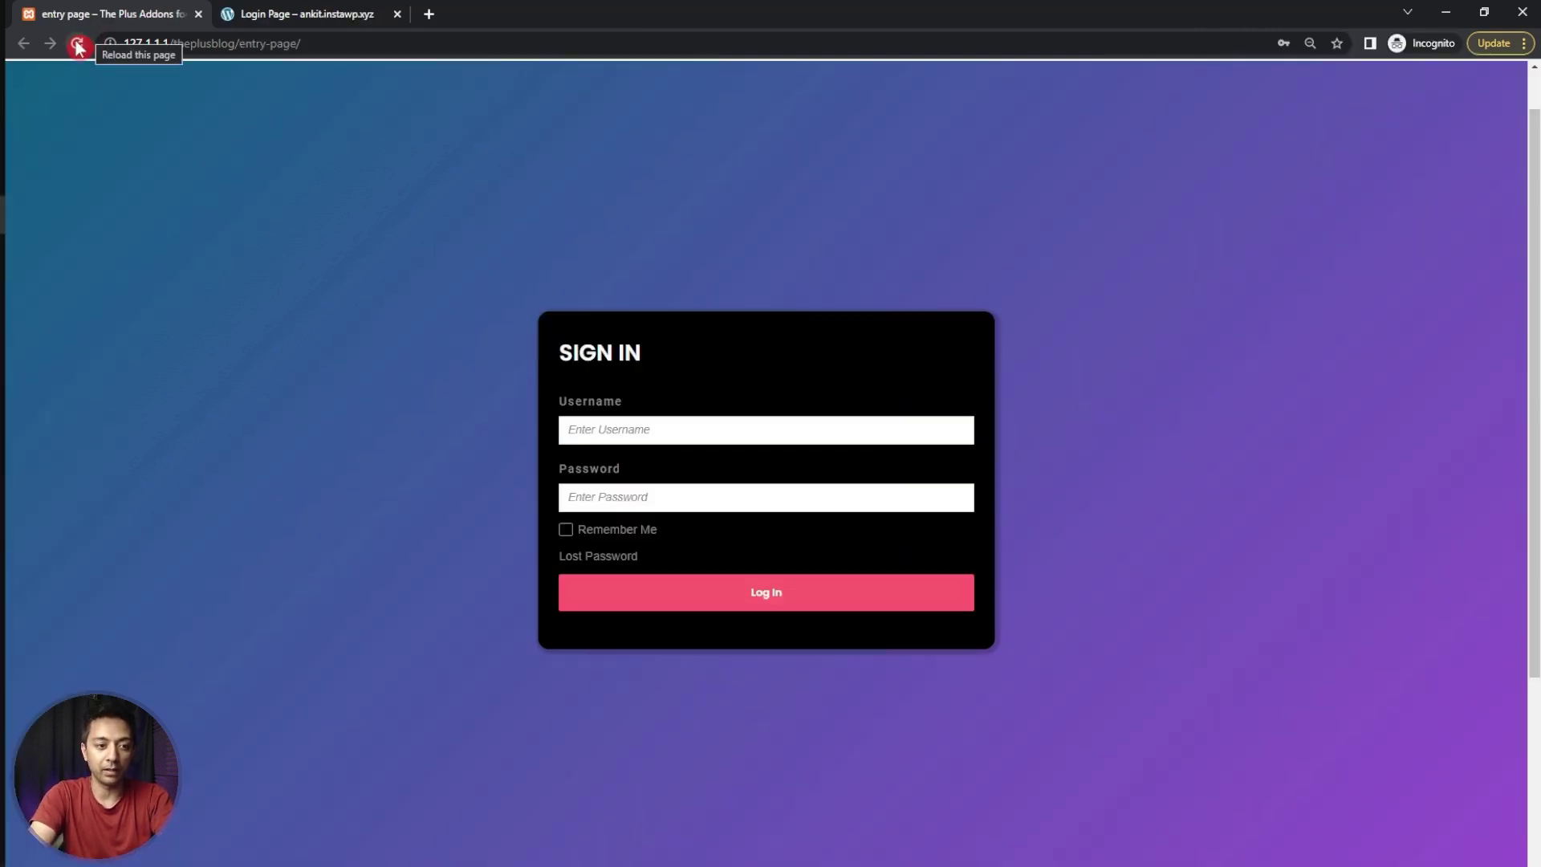
pyautogui.click(77, 45)
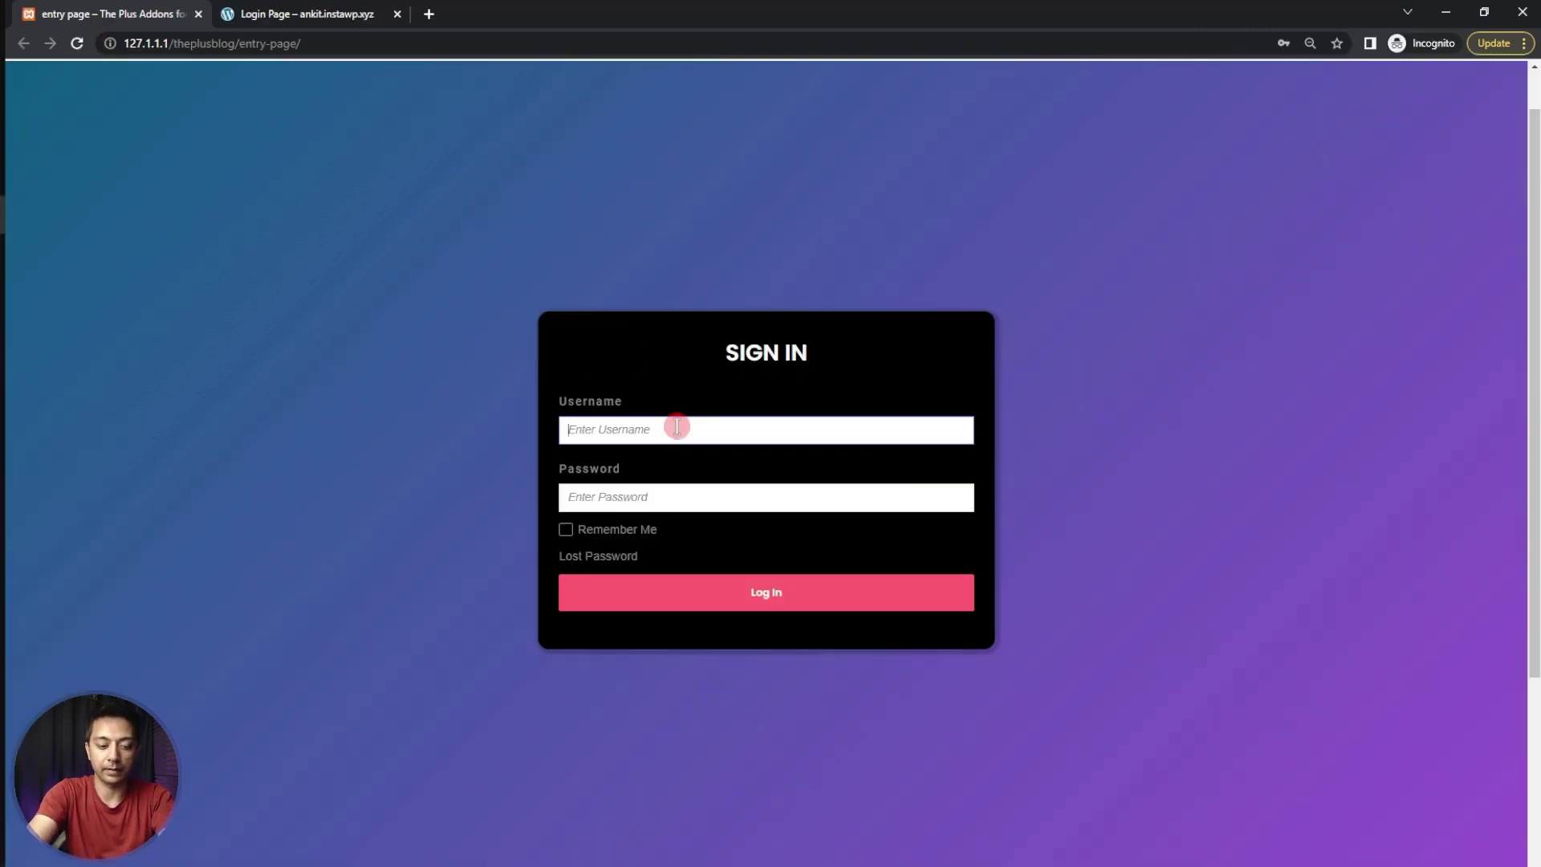
pyautogui.write('admin')
pyautogui.press('Tab')
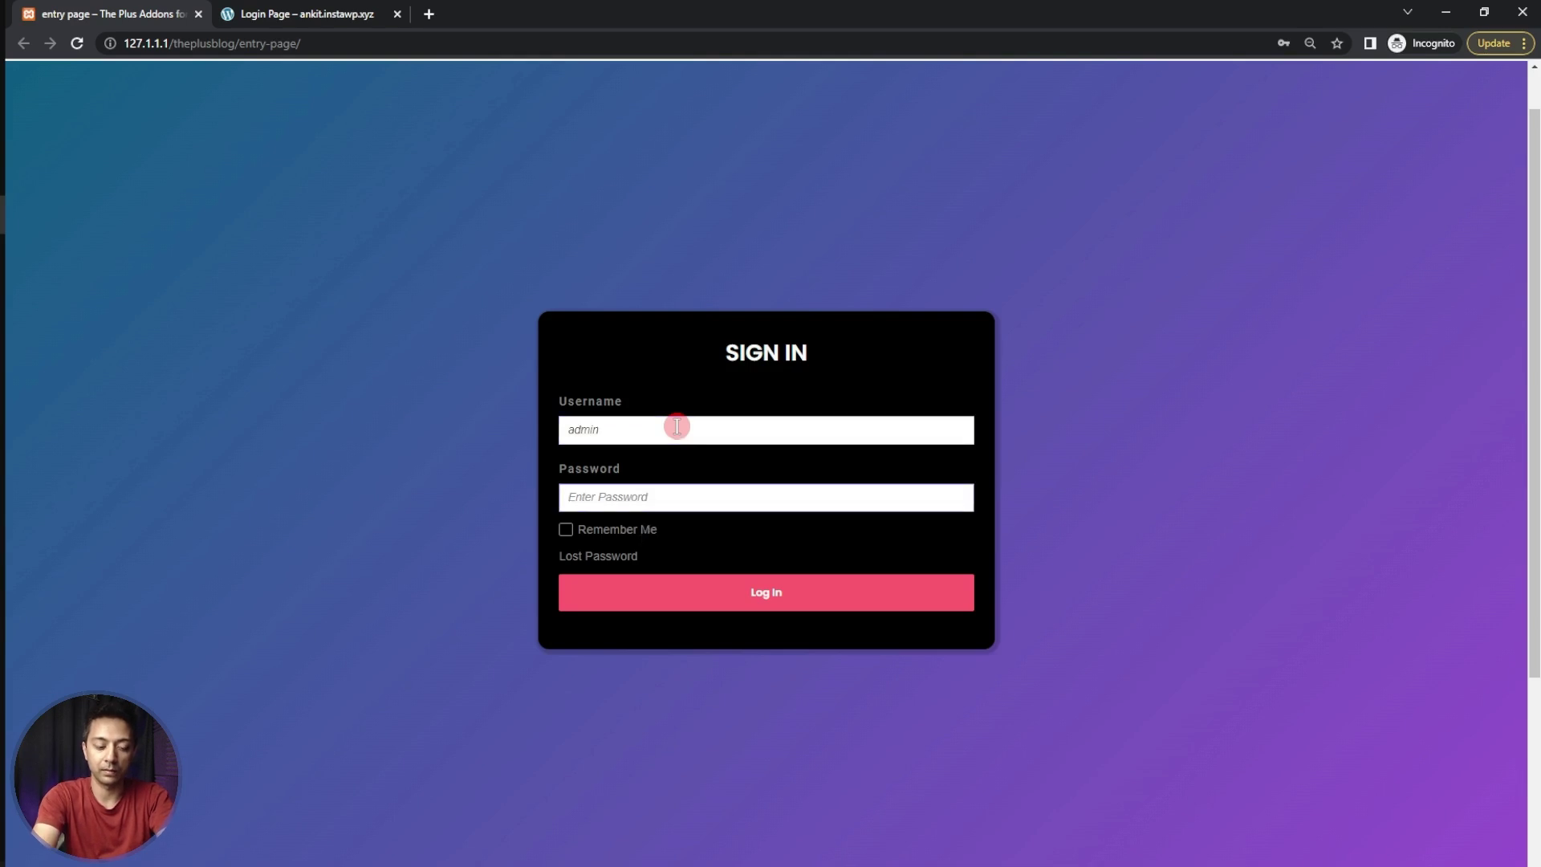
pyautogui.write('admin')
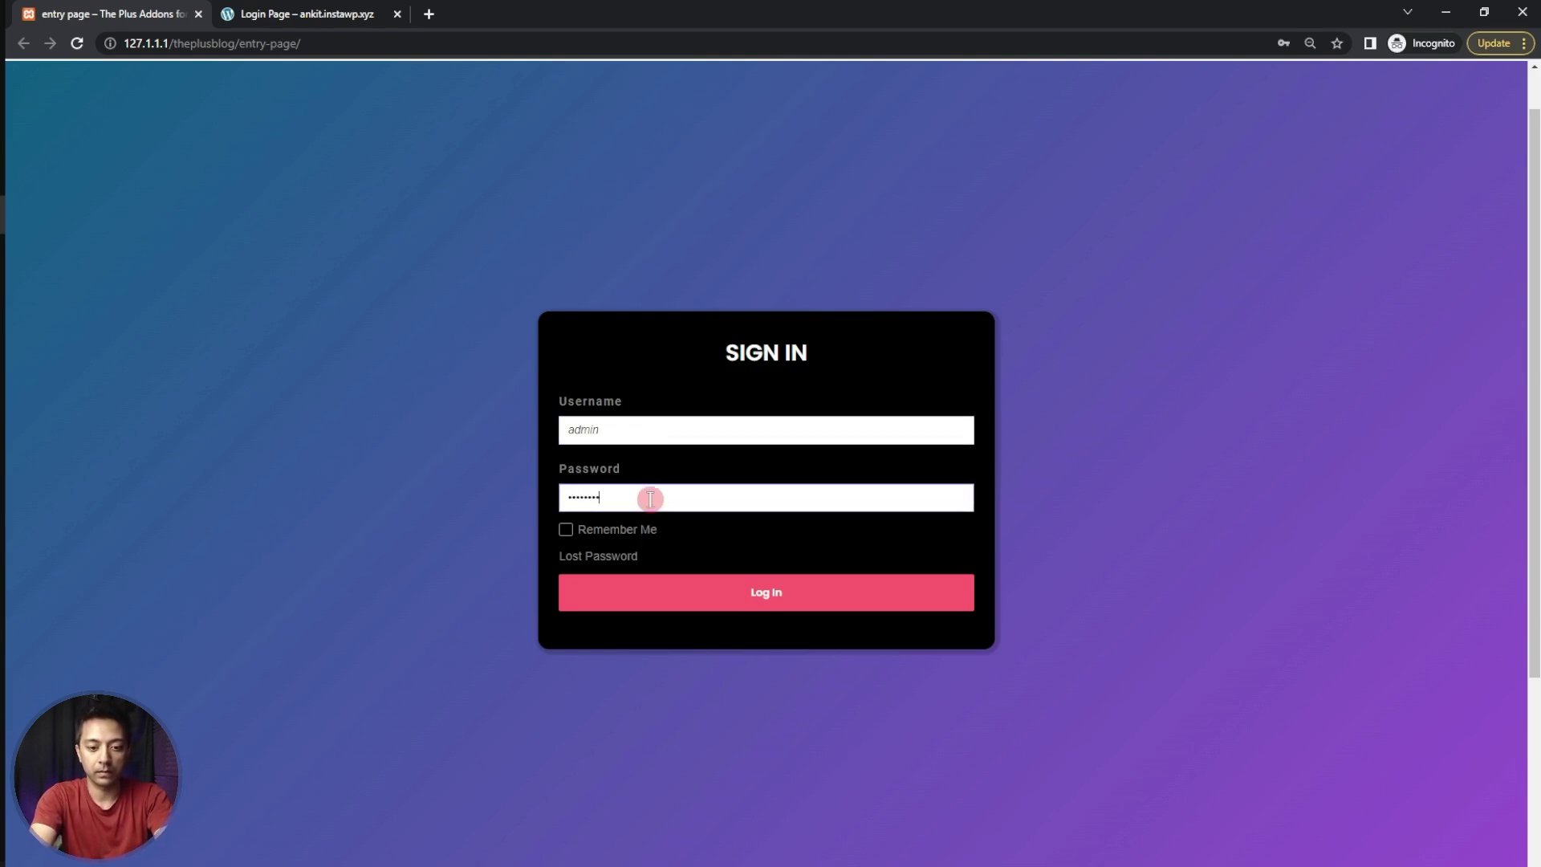
pyautogui.click(766, 598)
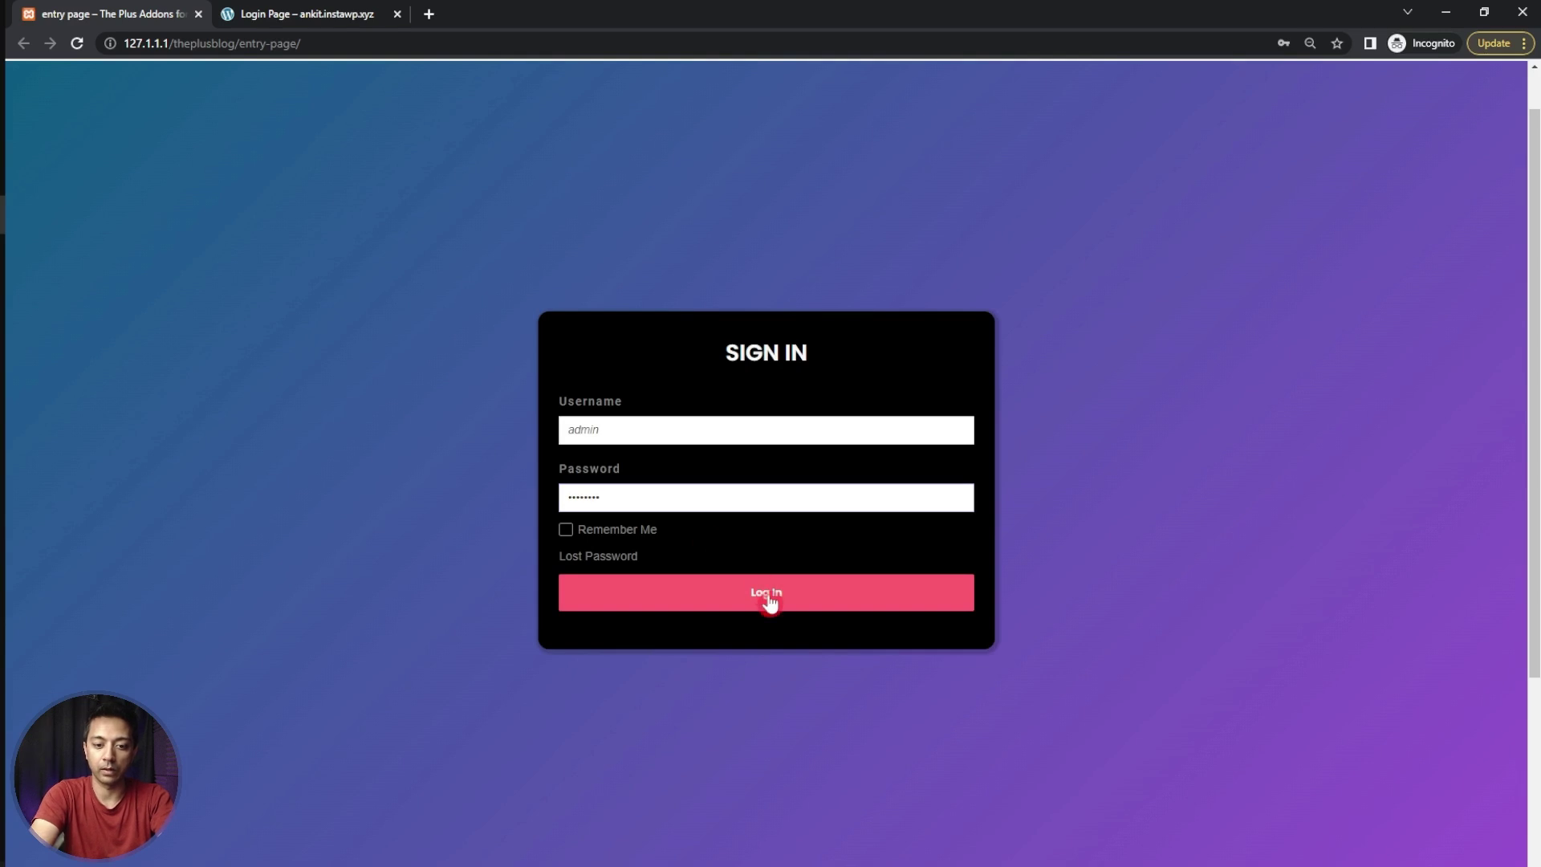